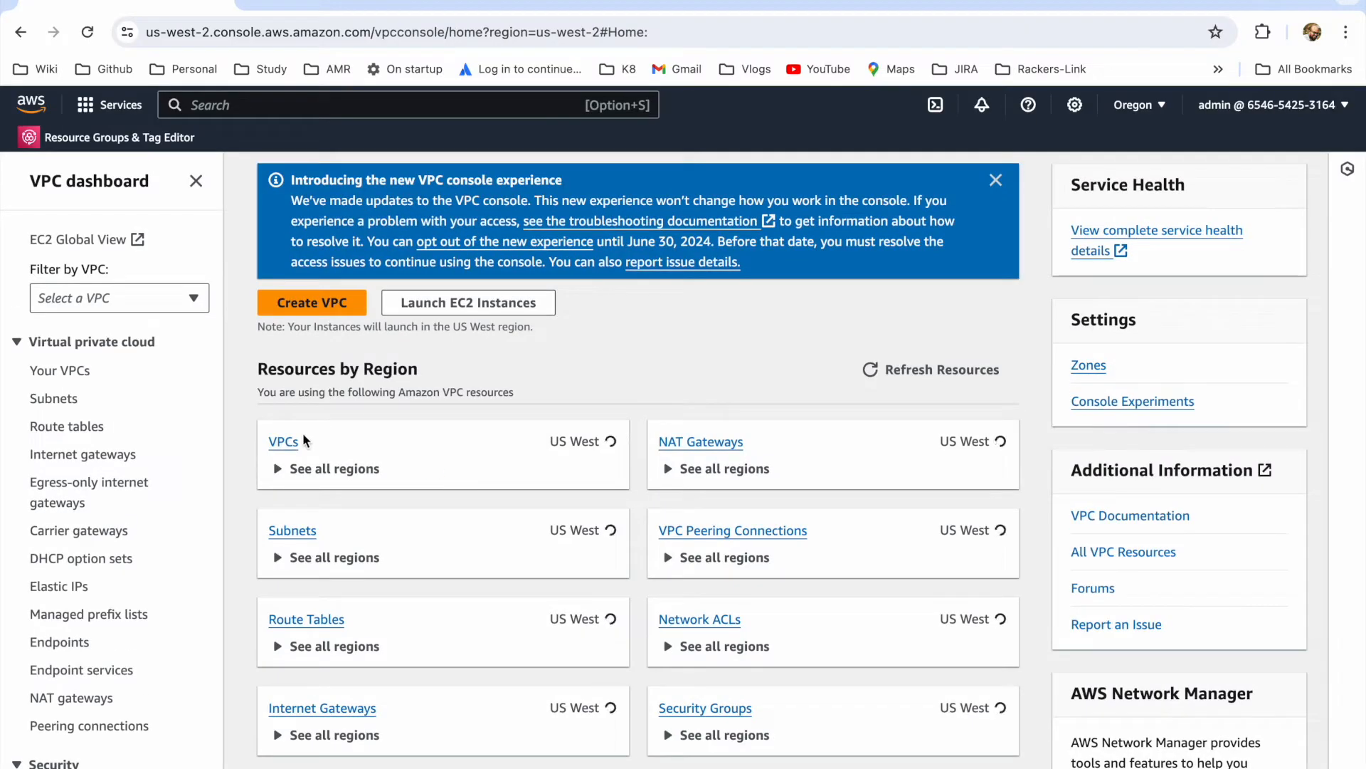
Step: Start creating a new VPC with the VPC and more option and examine the preview of its resources
left_click(288, 443)
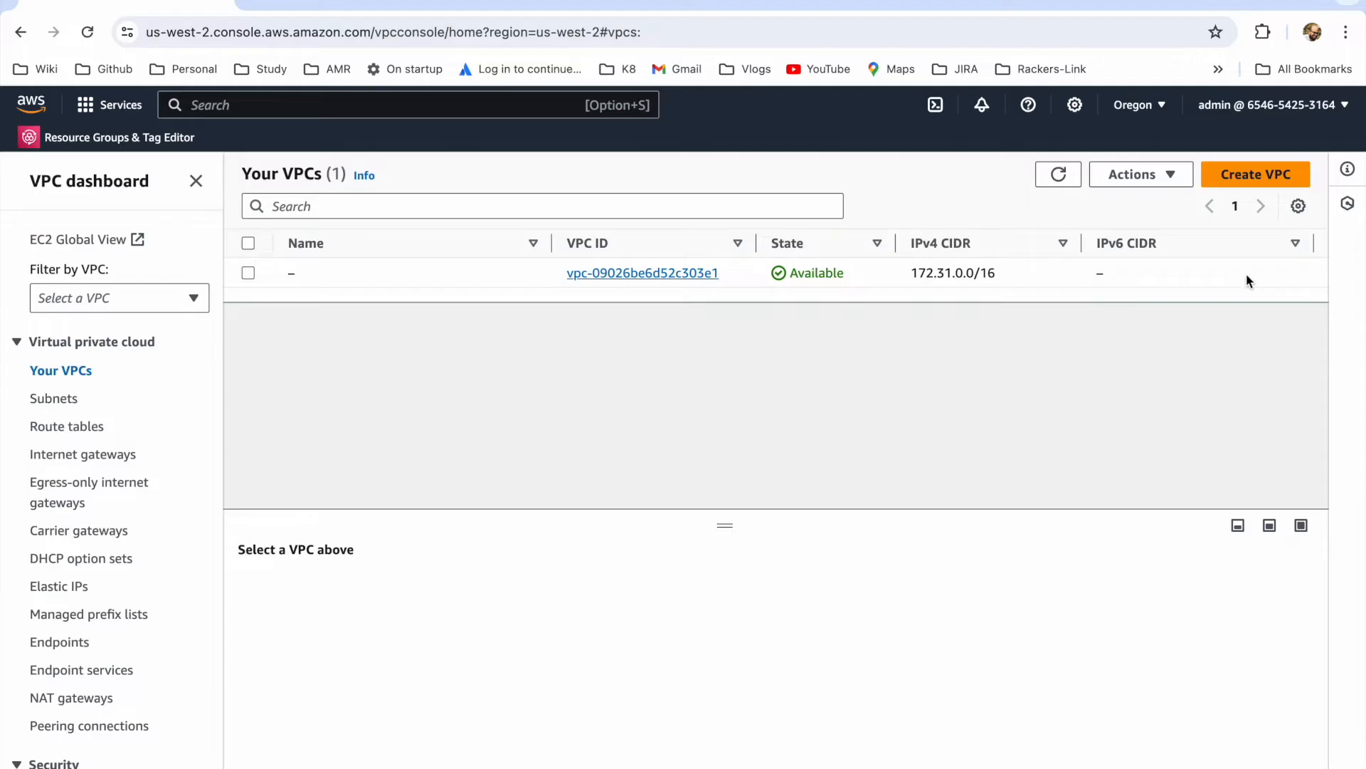
left_click(1246, 173)
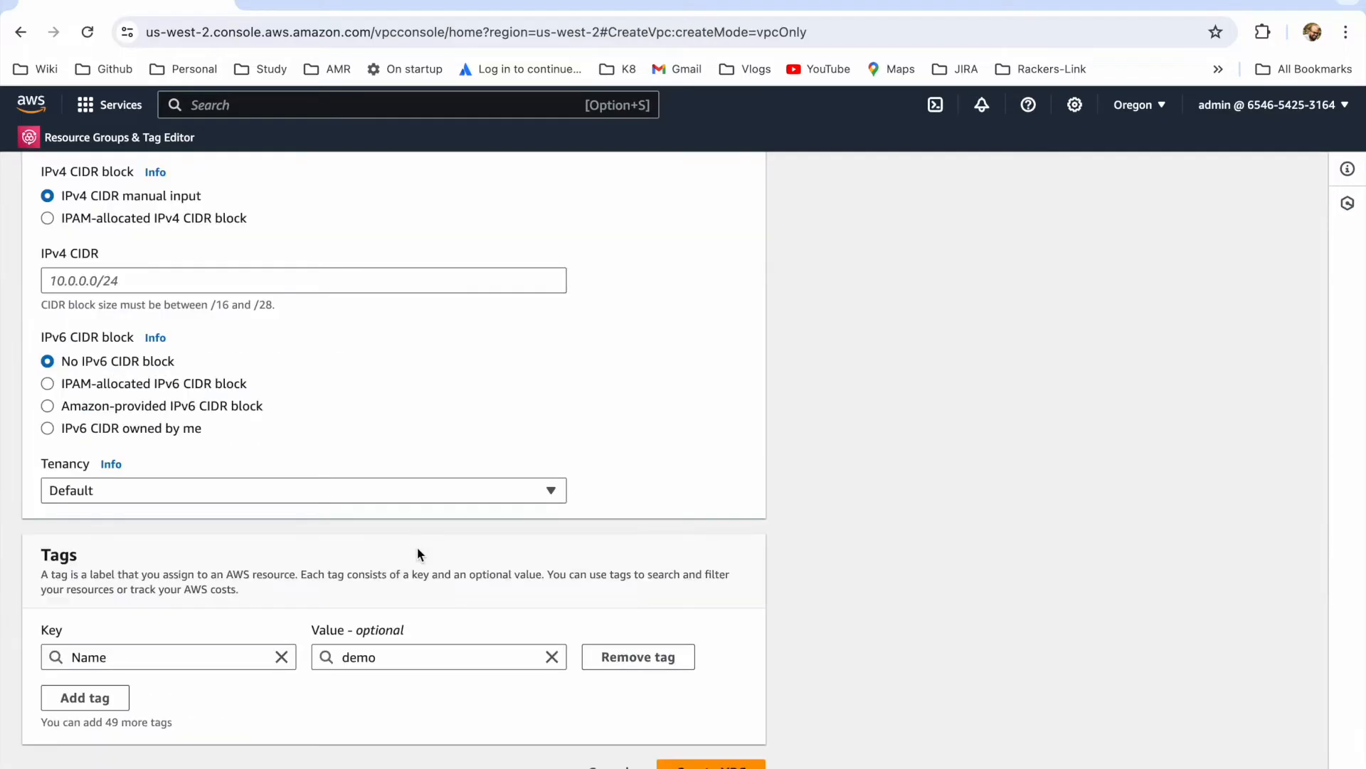
scroll(417, 554, "up", 5)
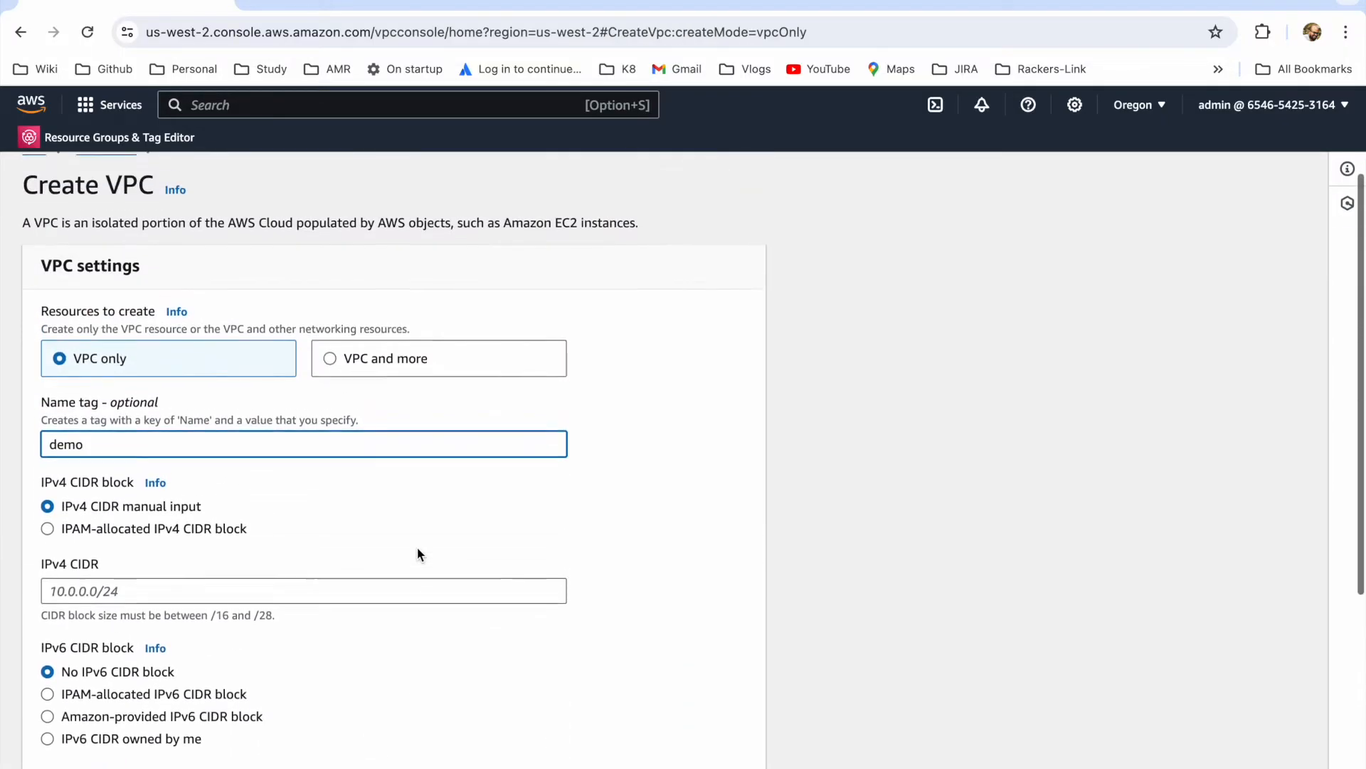
left_click(330, 363)
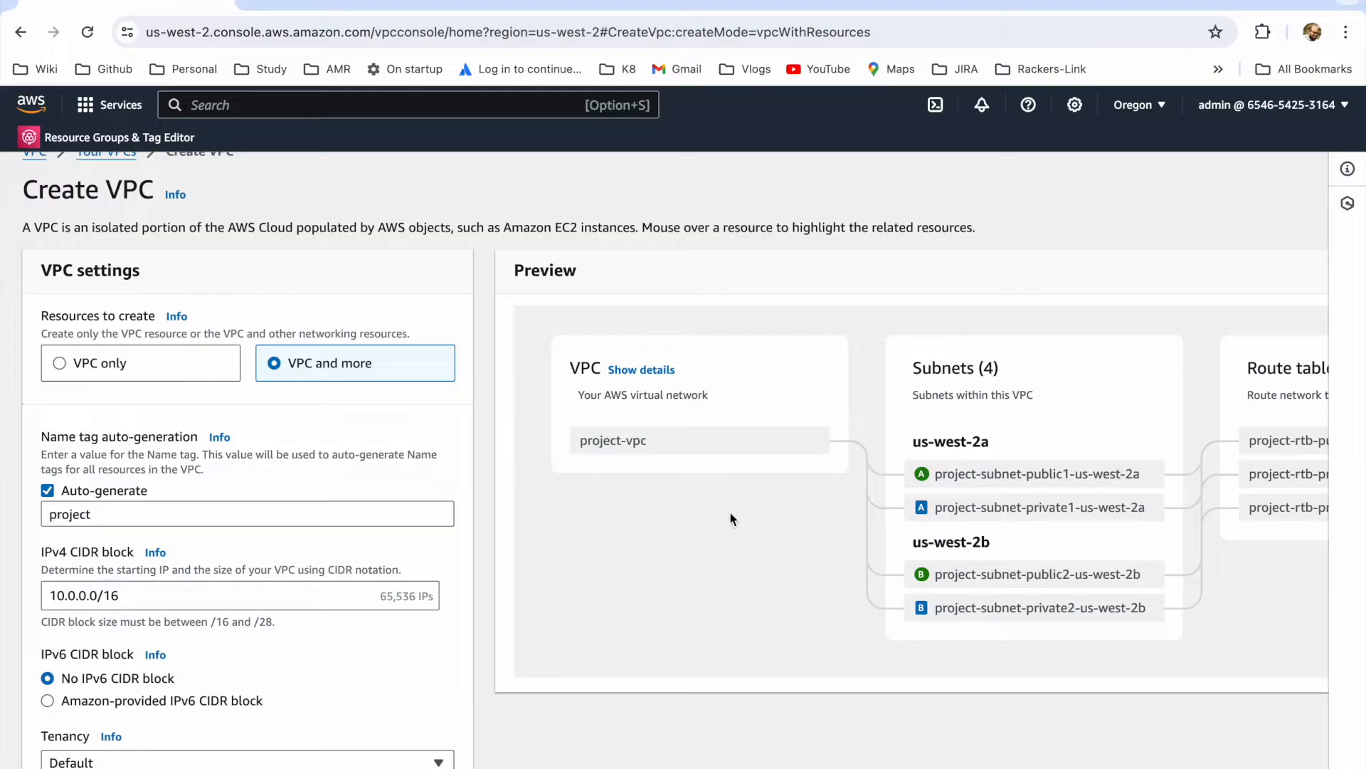
scroll(730, 512, "right", 5)
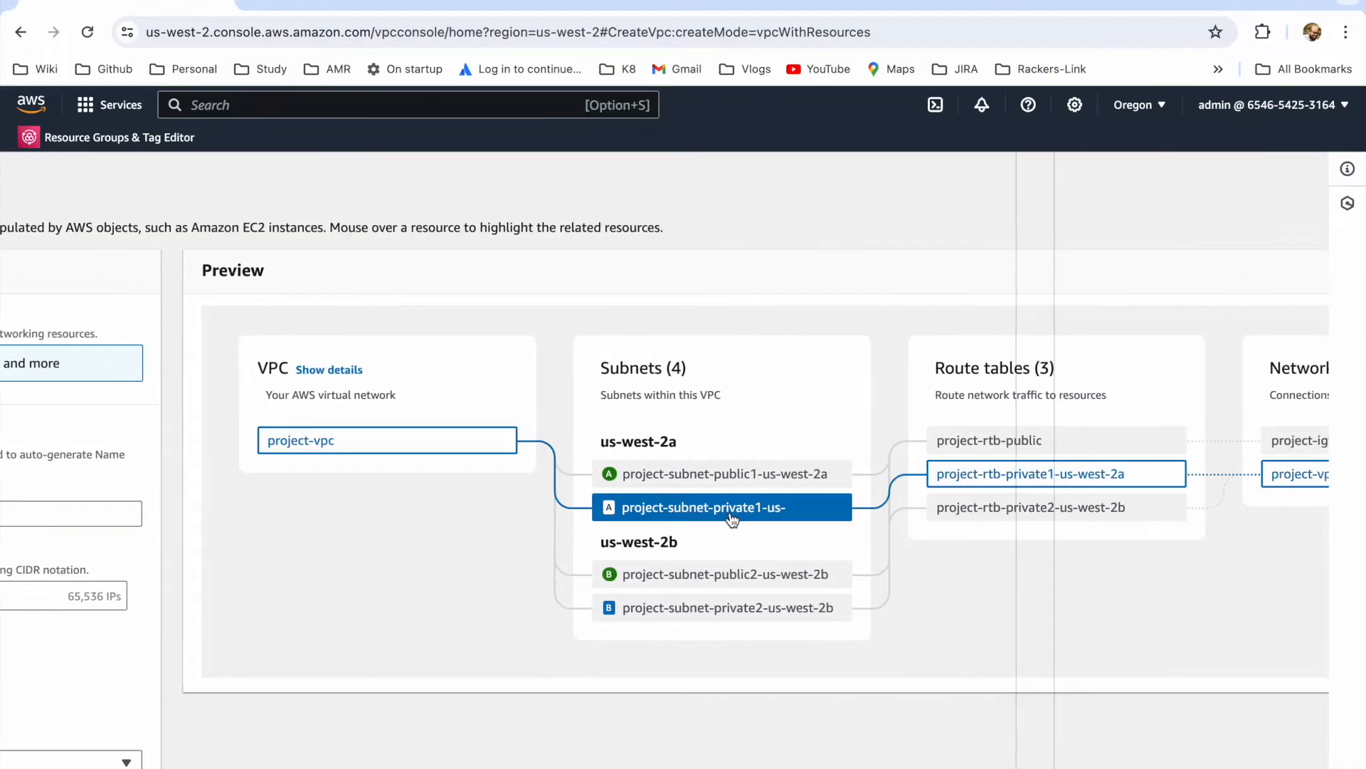
scroll(730, 512, "right", 4)
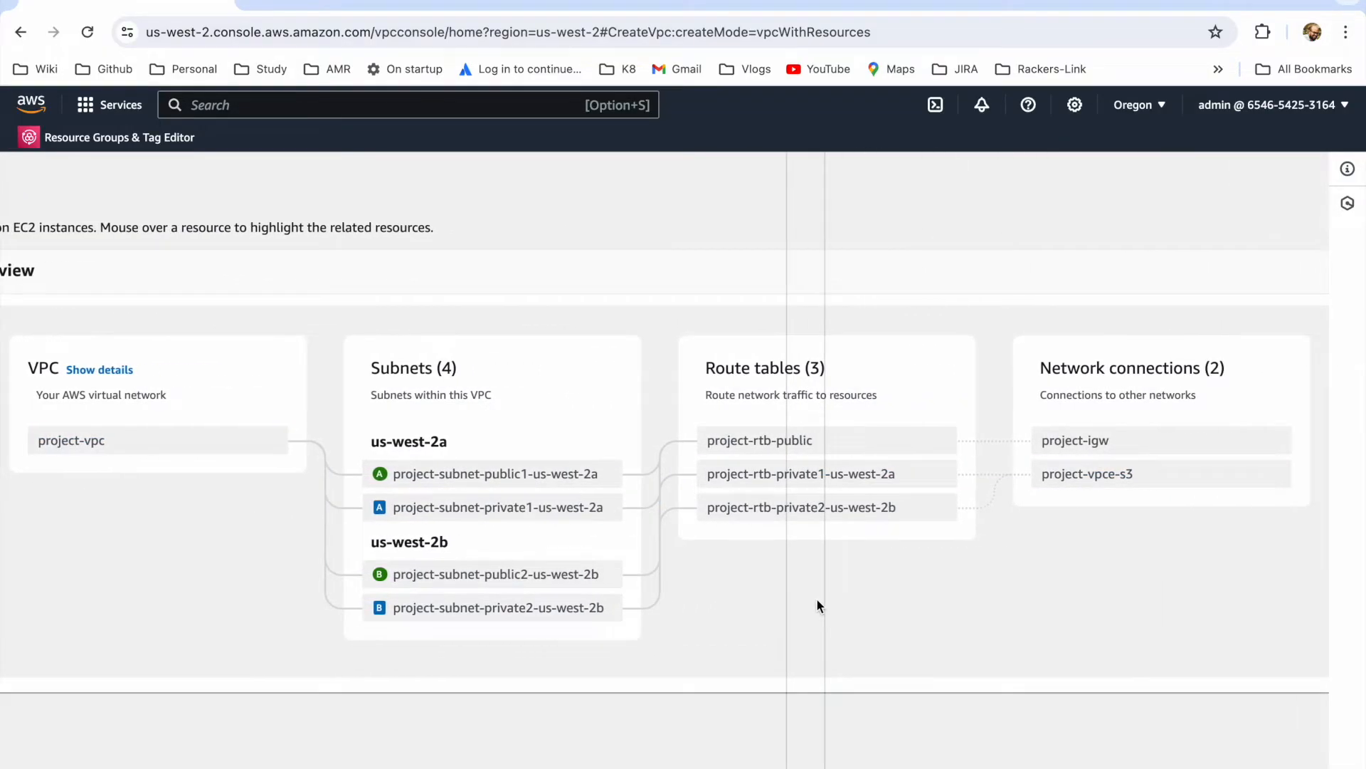
scroll(817, 599, "left", 9)
Step: Set the new VPC's number of Availability Zones to 1
scroll(347, 591, "down", 2)
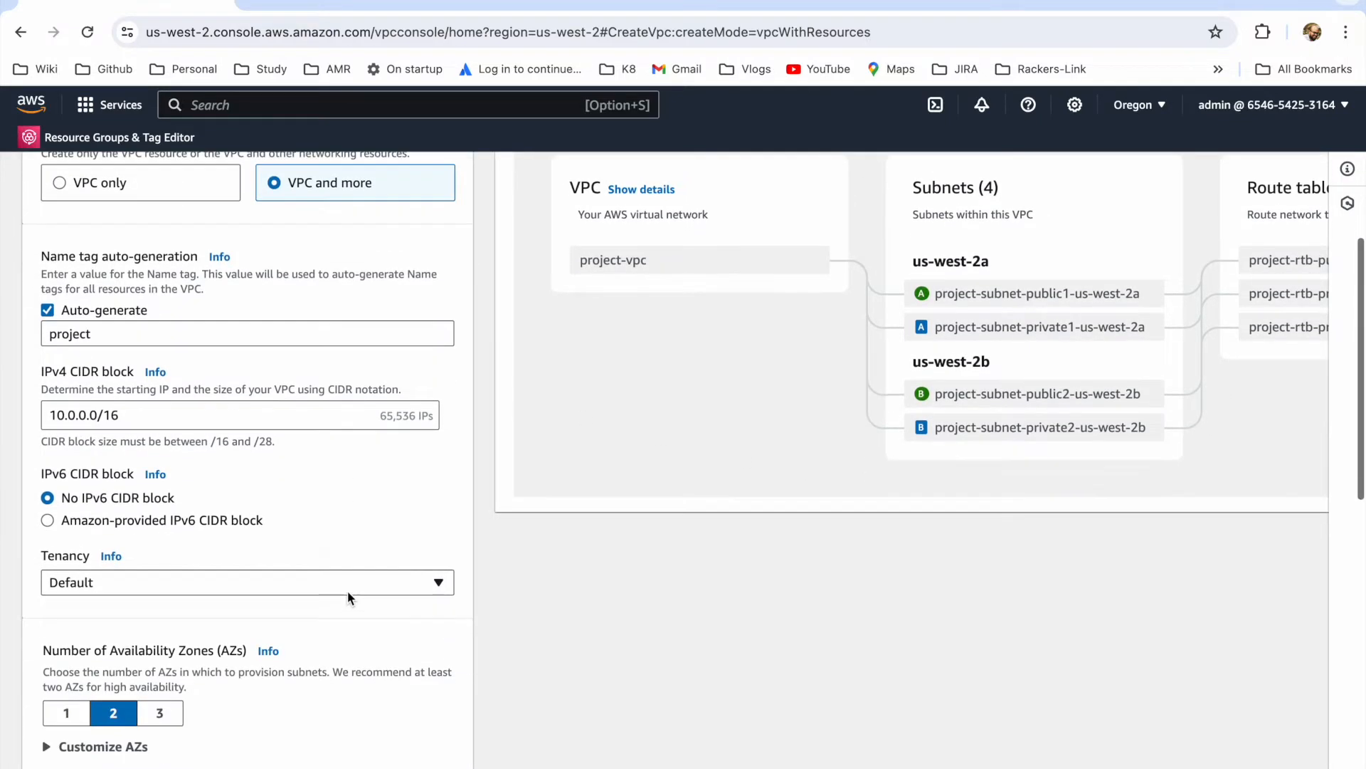
scroll(269, 612, "down", 3)
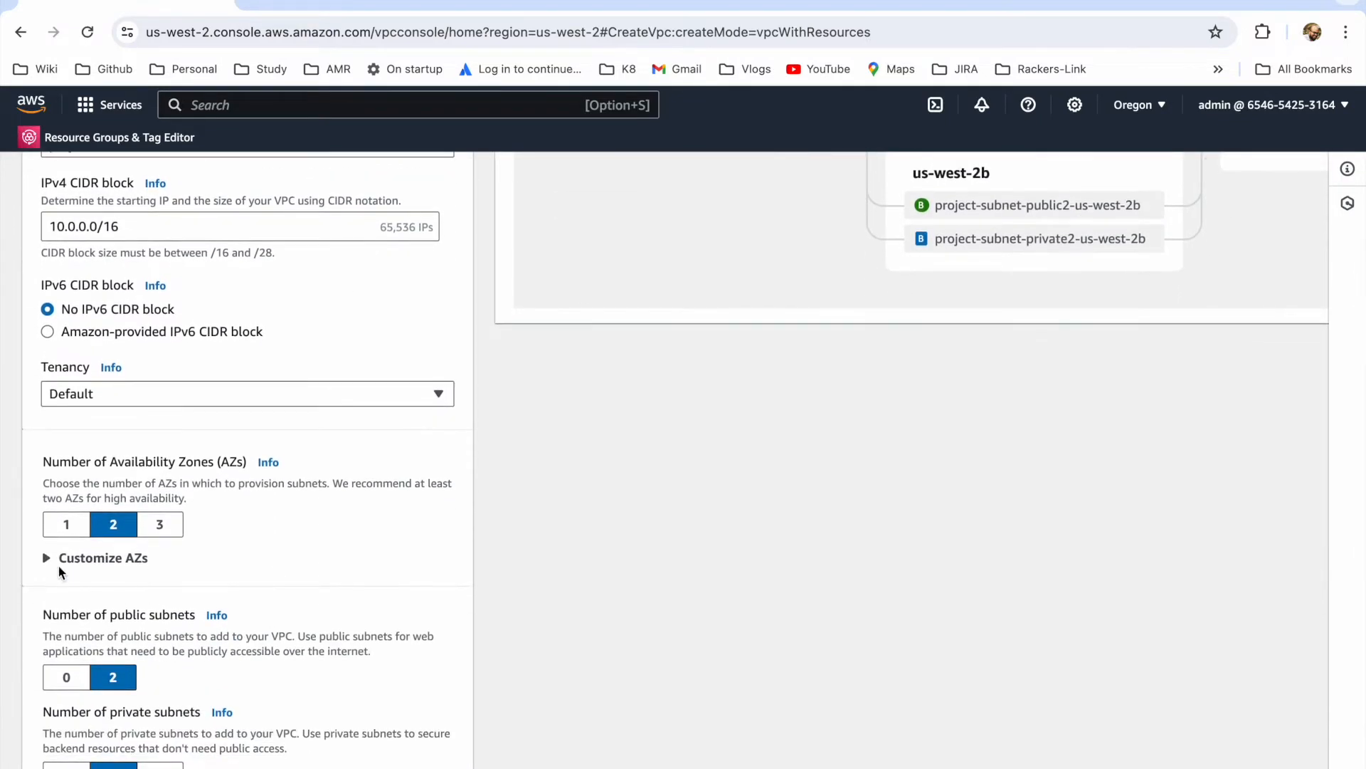
left_click(66, 527)
Step: Set the VPC endpoints to None, expand the additional tags, and create the VPC
scroll(200, 576, "down", 3)
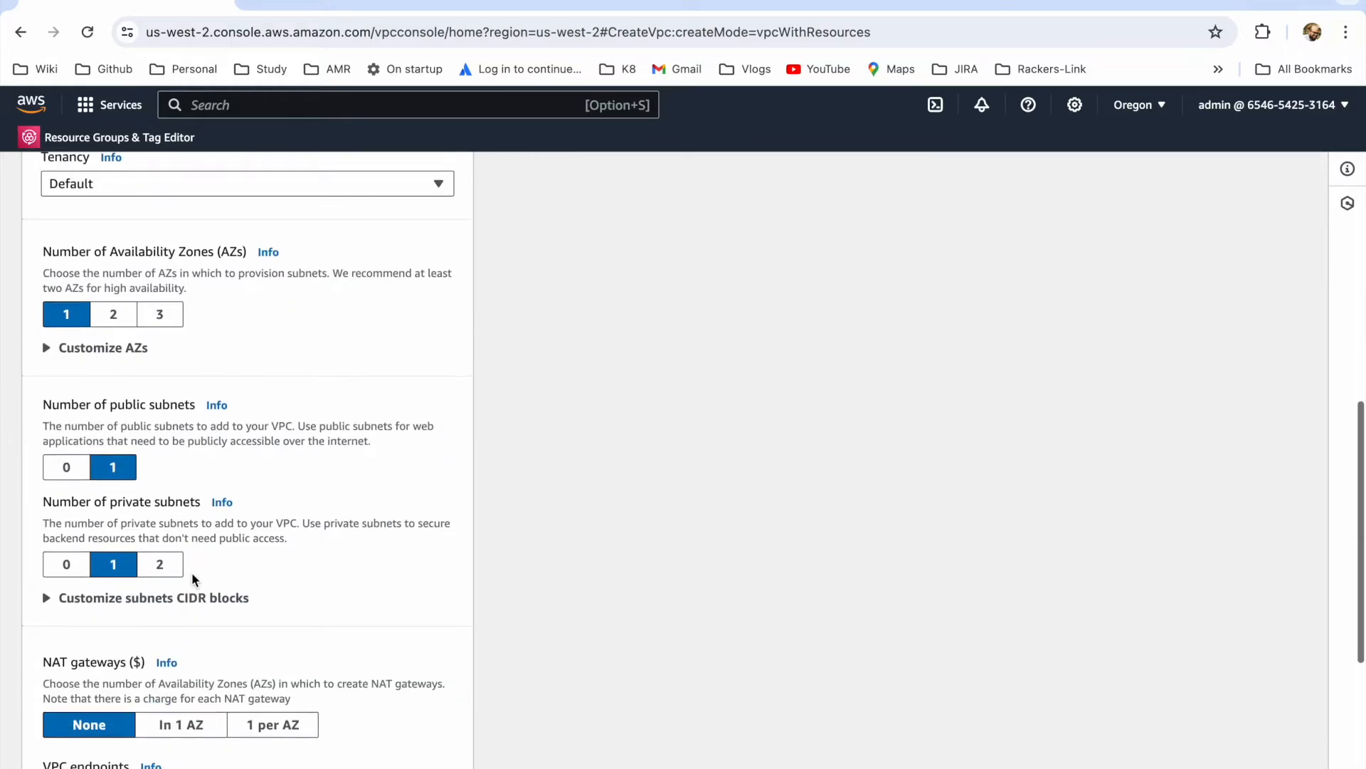
scroll(242, 538, "down", 1)
scroll(242, 535, "down", 1)
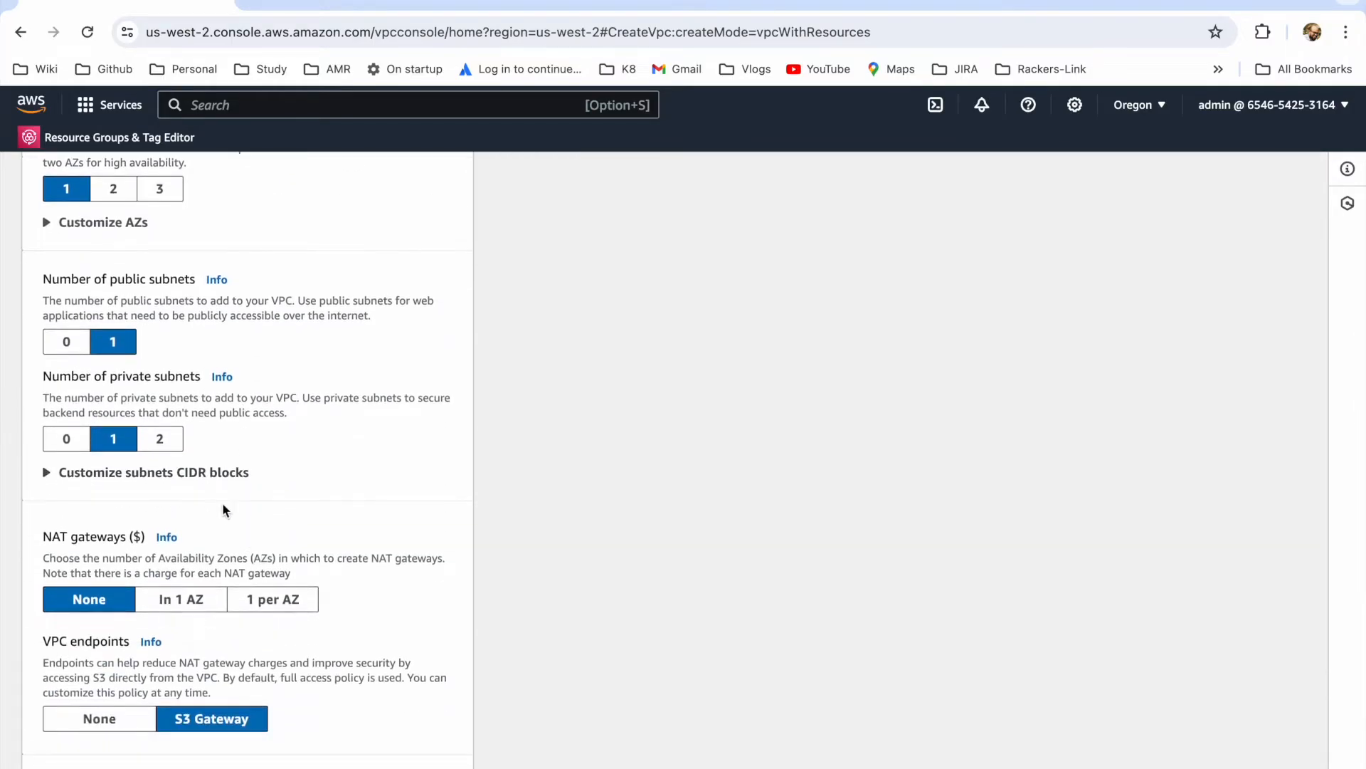
scroll(344, 467, "down", 1)
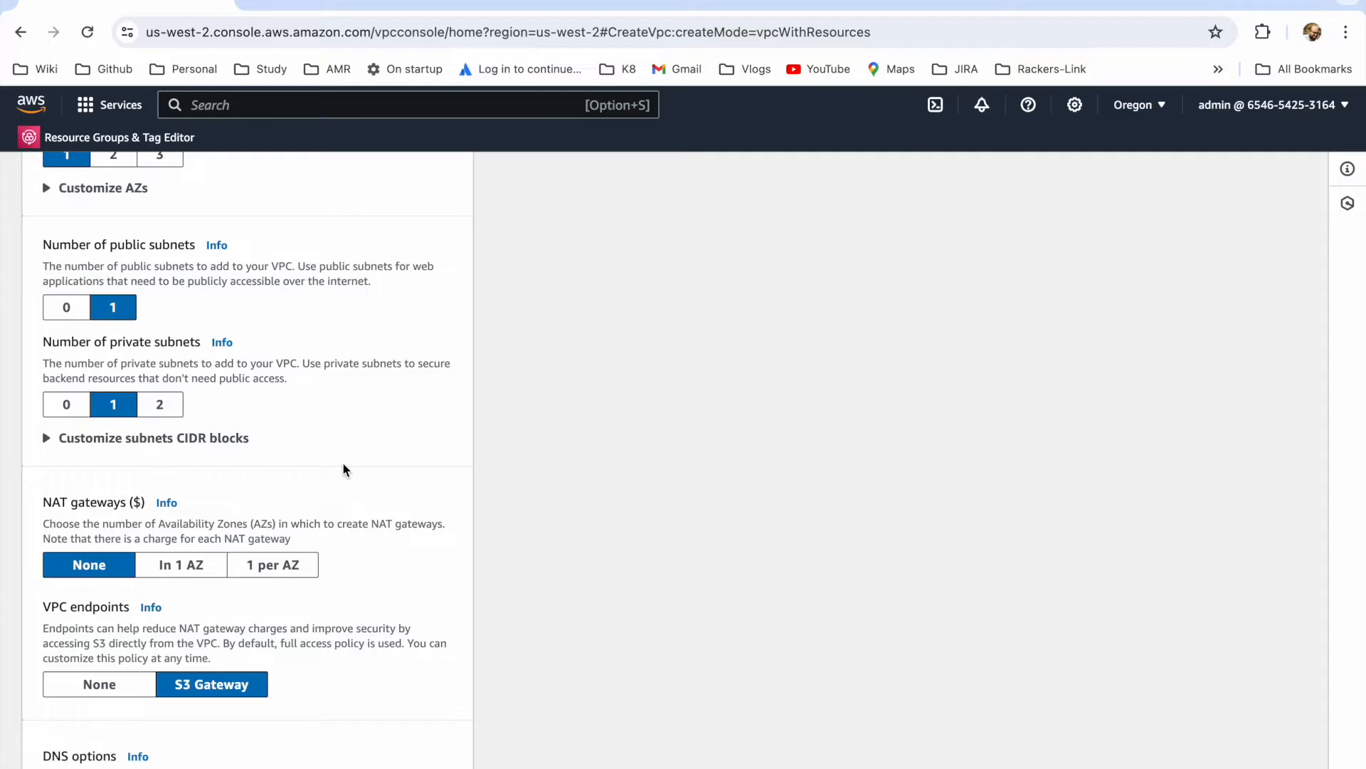
scroll(343, 464, "down", 2)
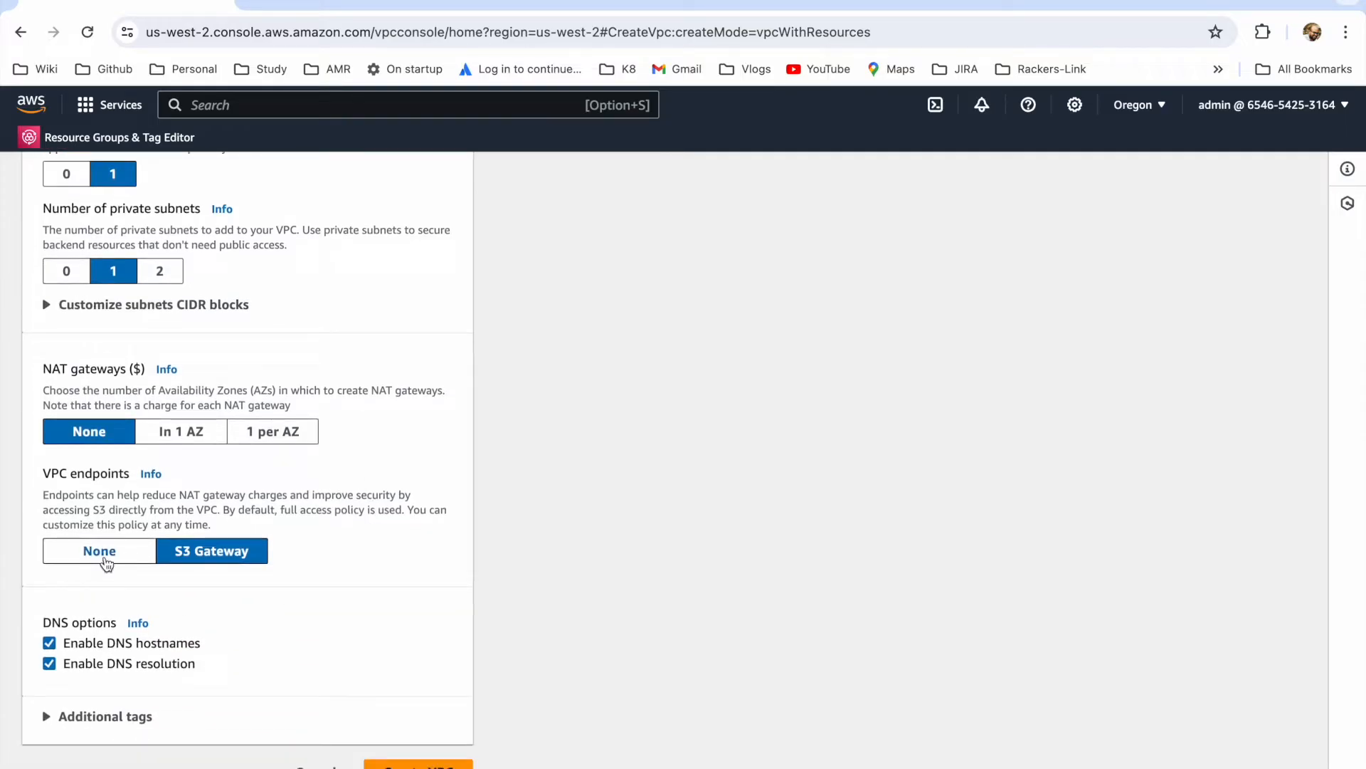
left_click(105, 560)
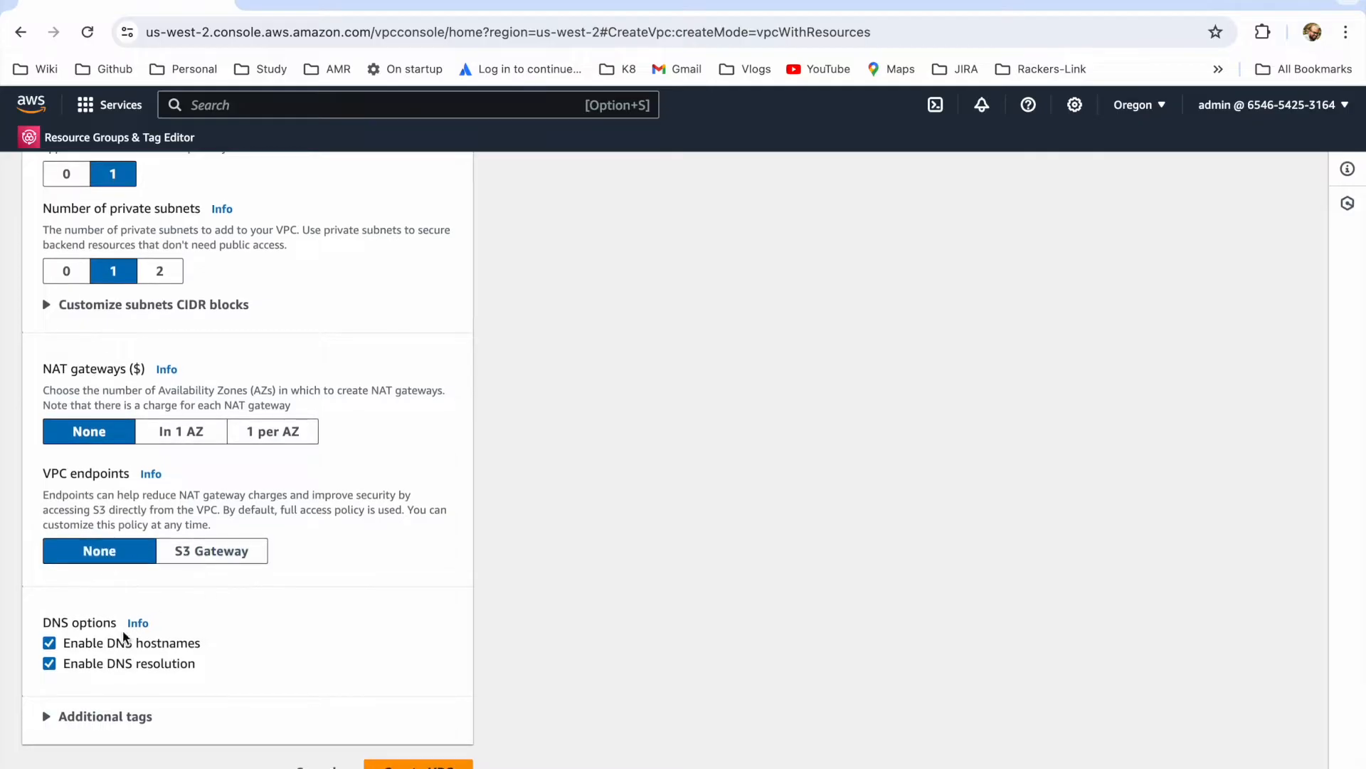
left_click(51, 718)
scroll(207, 632, "down", 2)
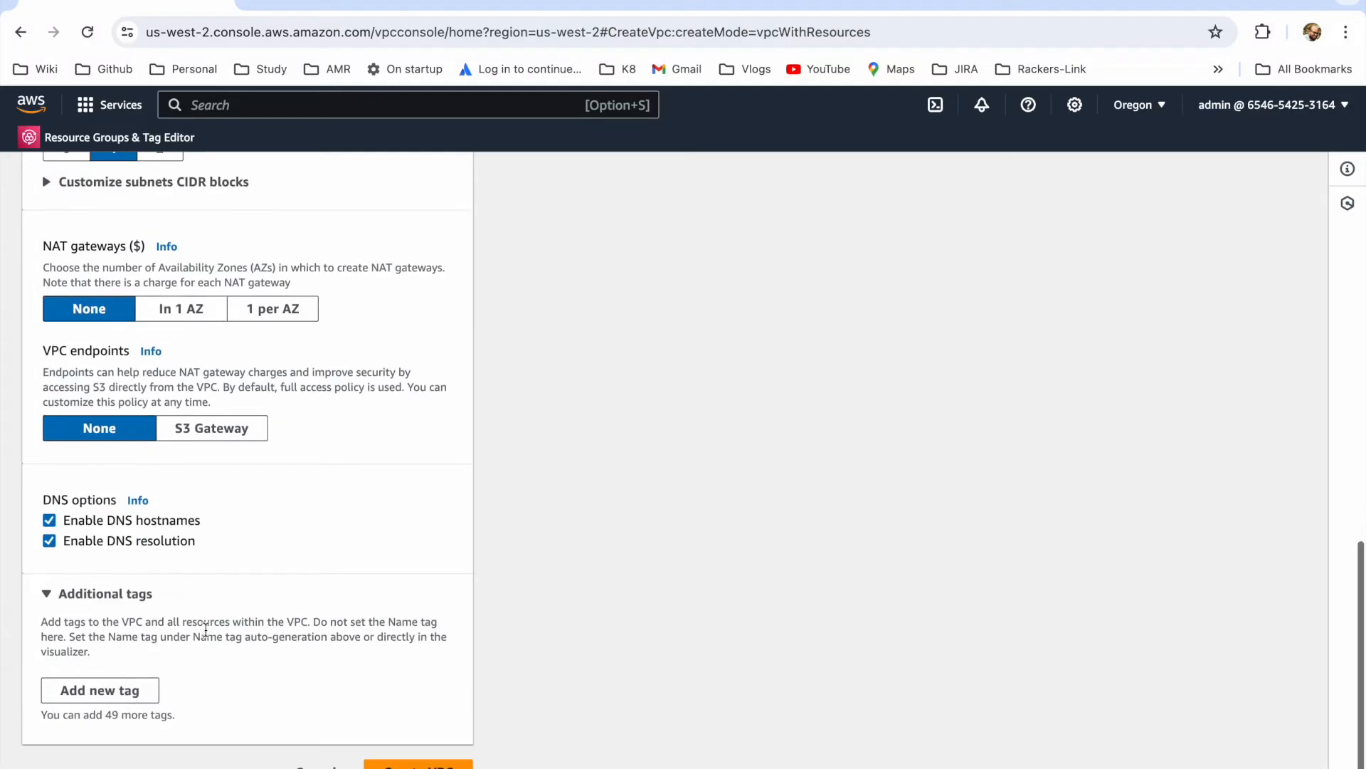
left_click(403, 763)
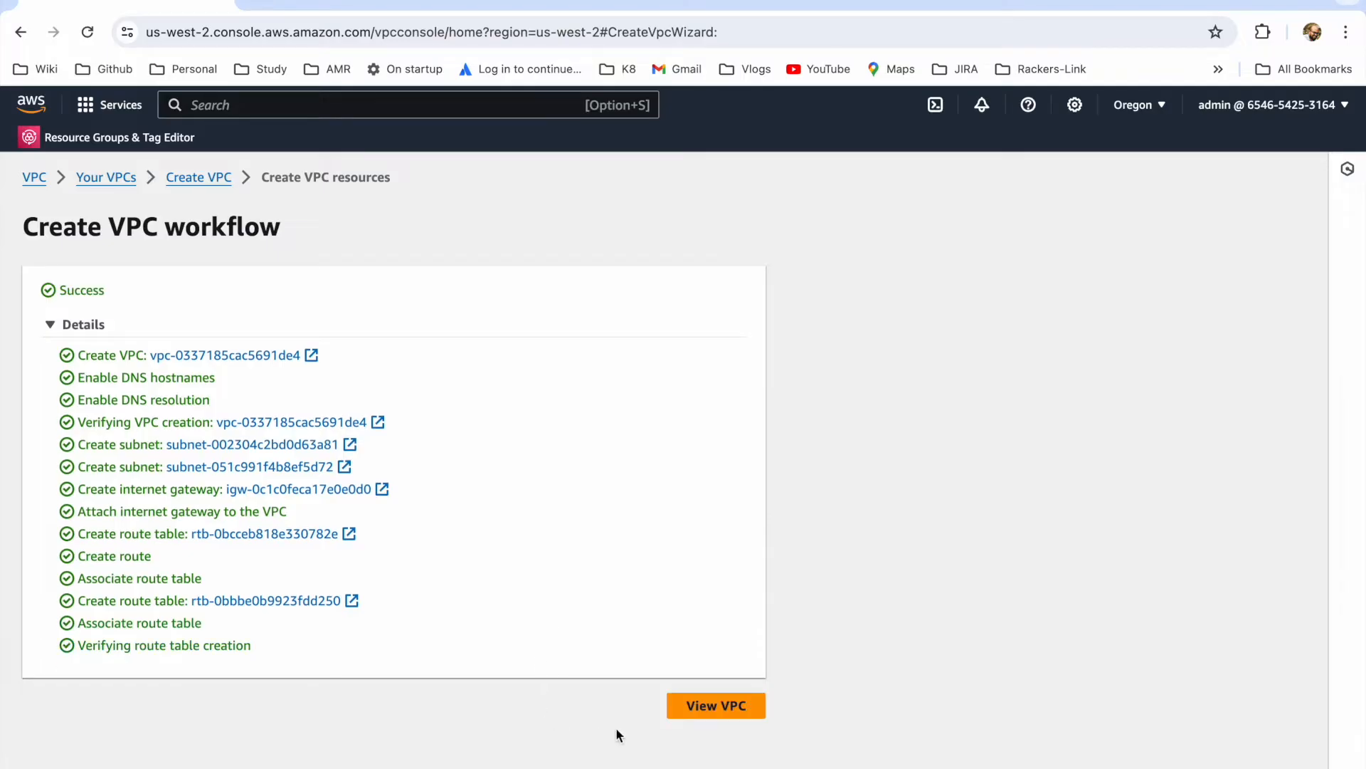
Step: View the created VPC's details and bring up a refreshed list of subnets
left_click(684, 706)
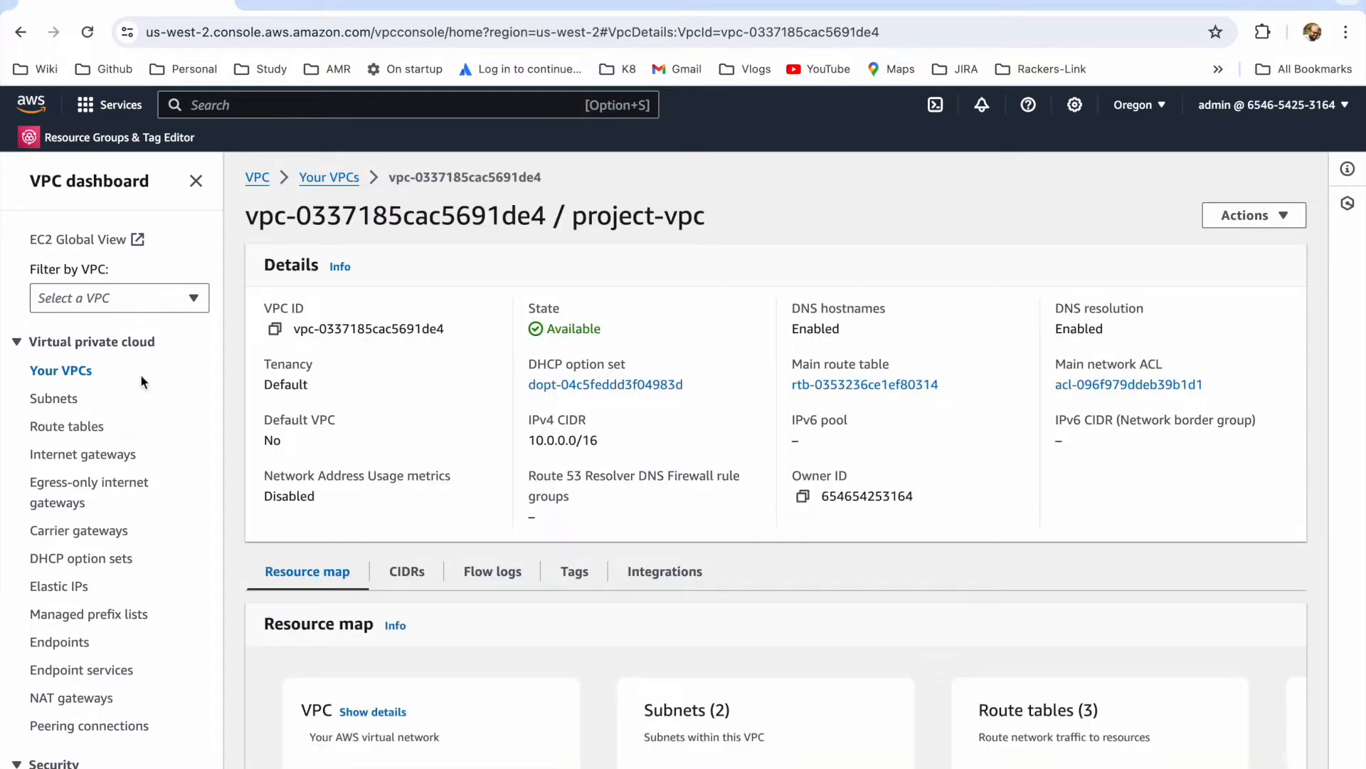
left_click(54, 402)
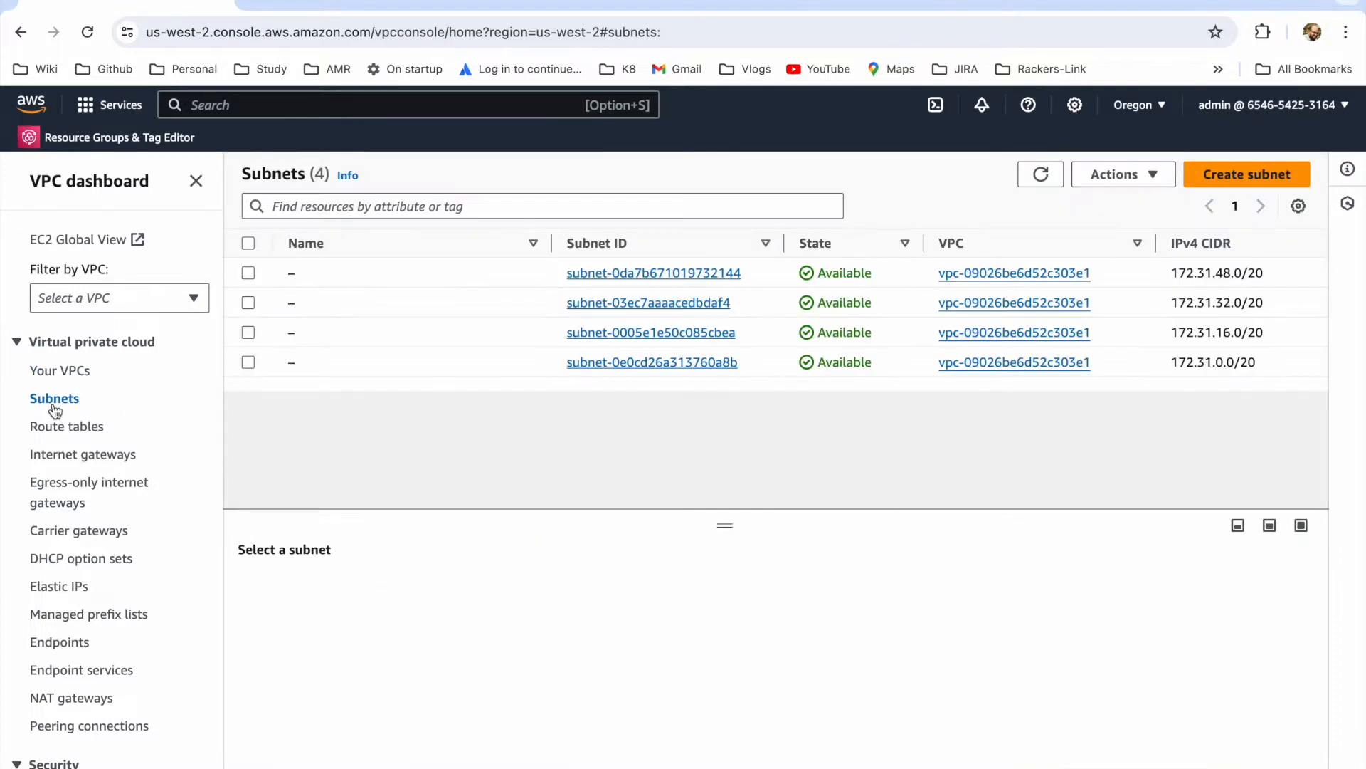
left_click(1039, 179)
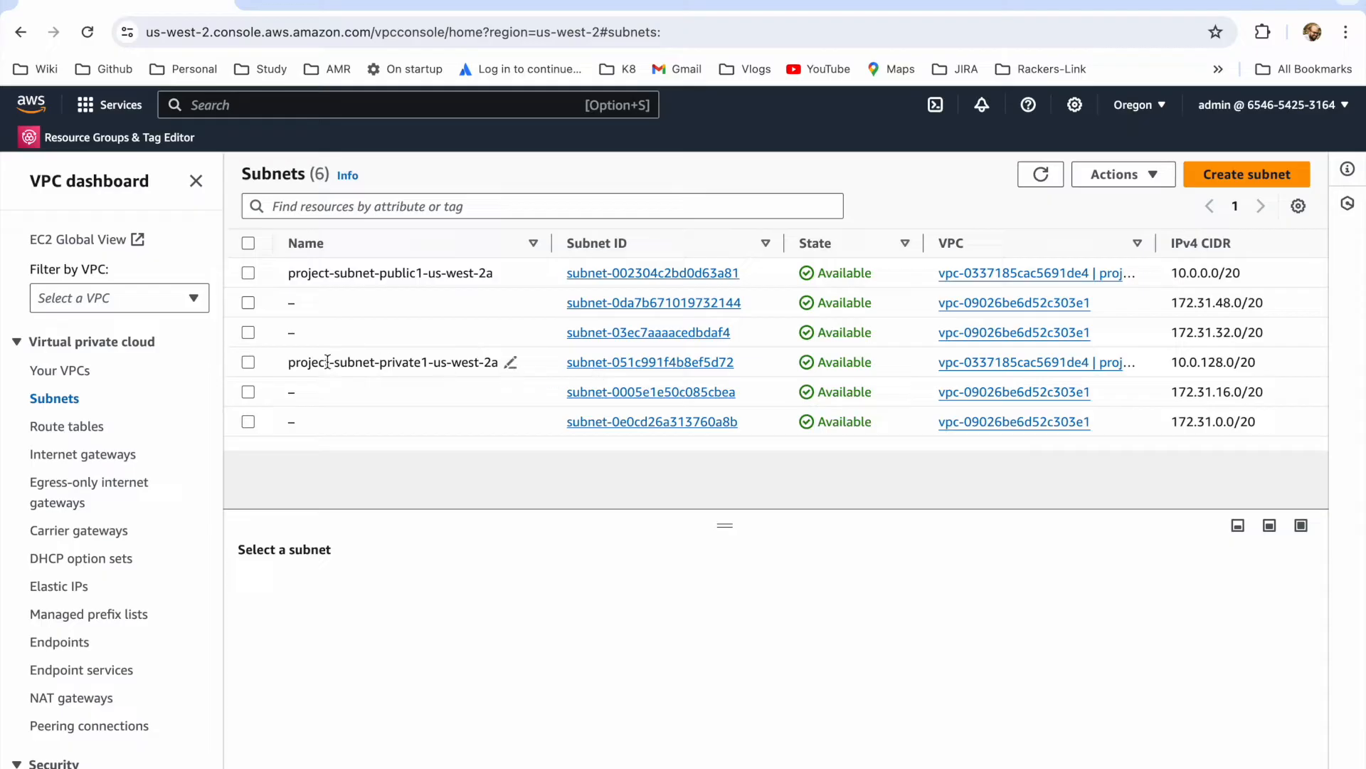
Step: Inspect the route table of project-subnet-private1-us-west-2a, and deselect the subnet
left_click(248, 363)
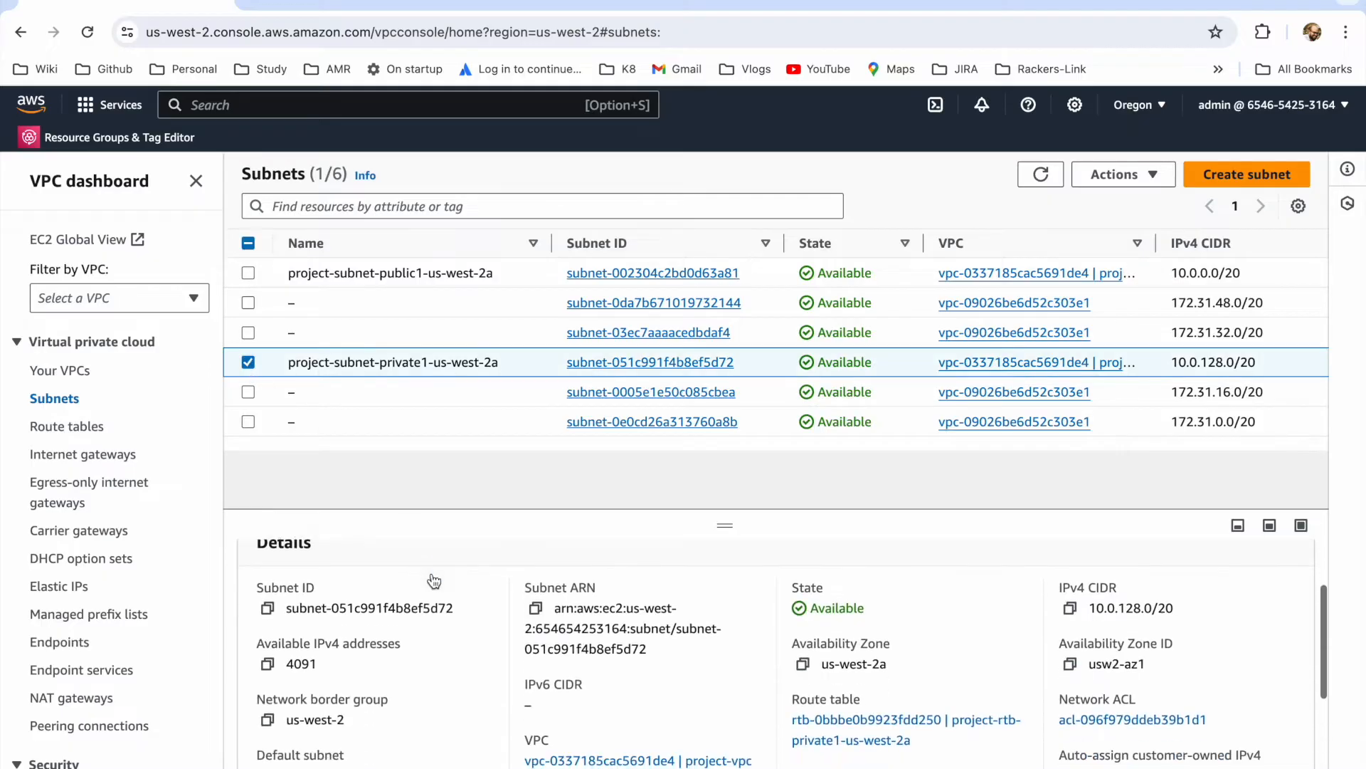
left_click(477, 590)
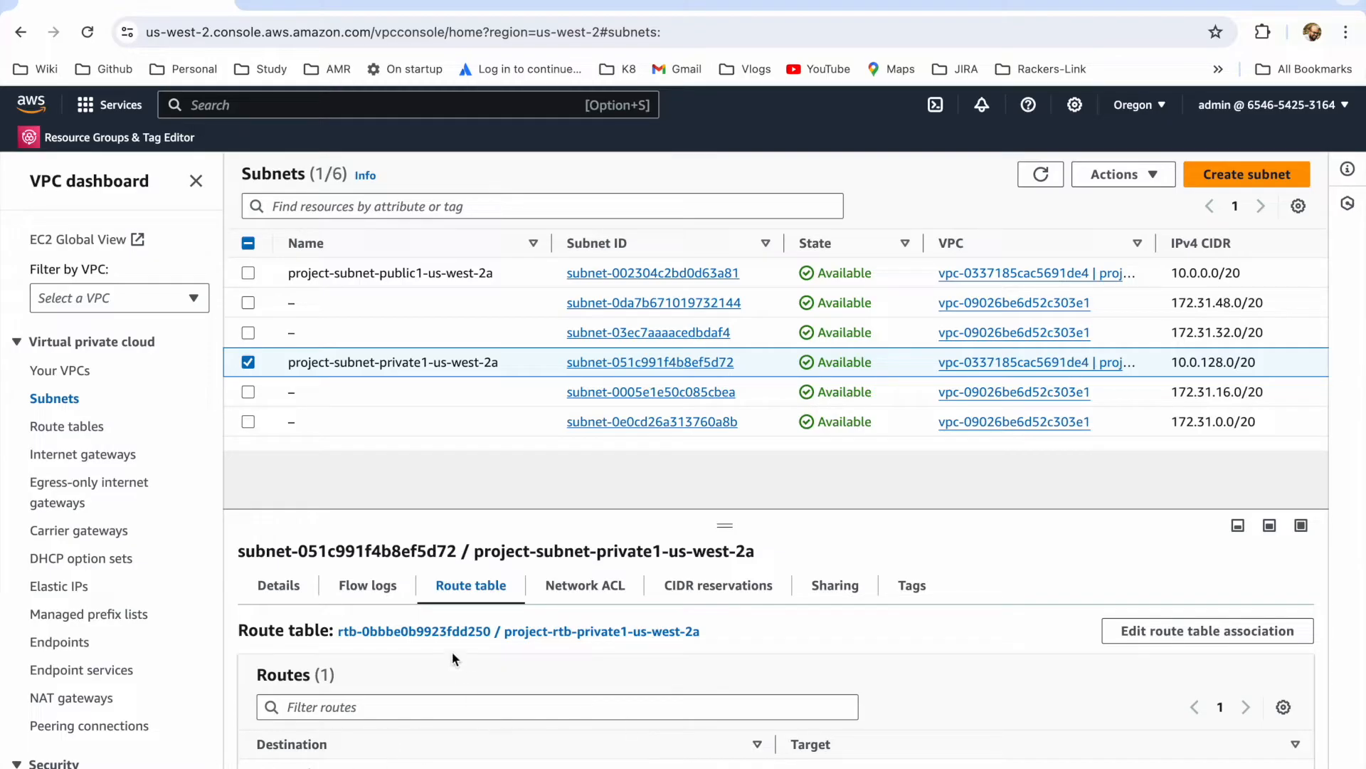
left_click(249, 361)
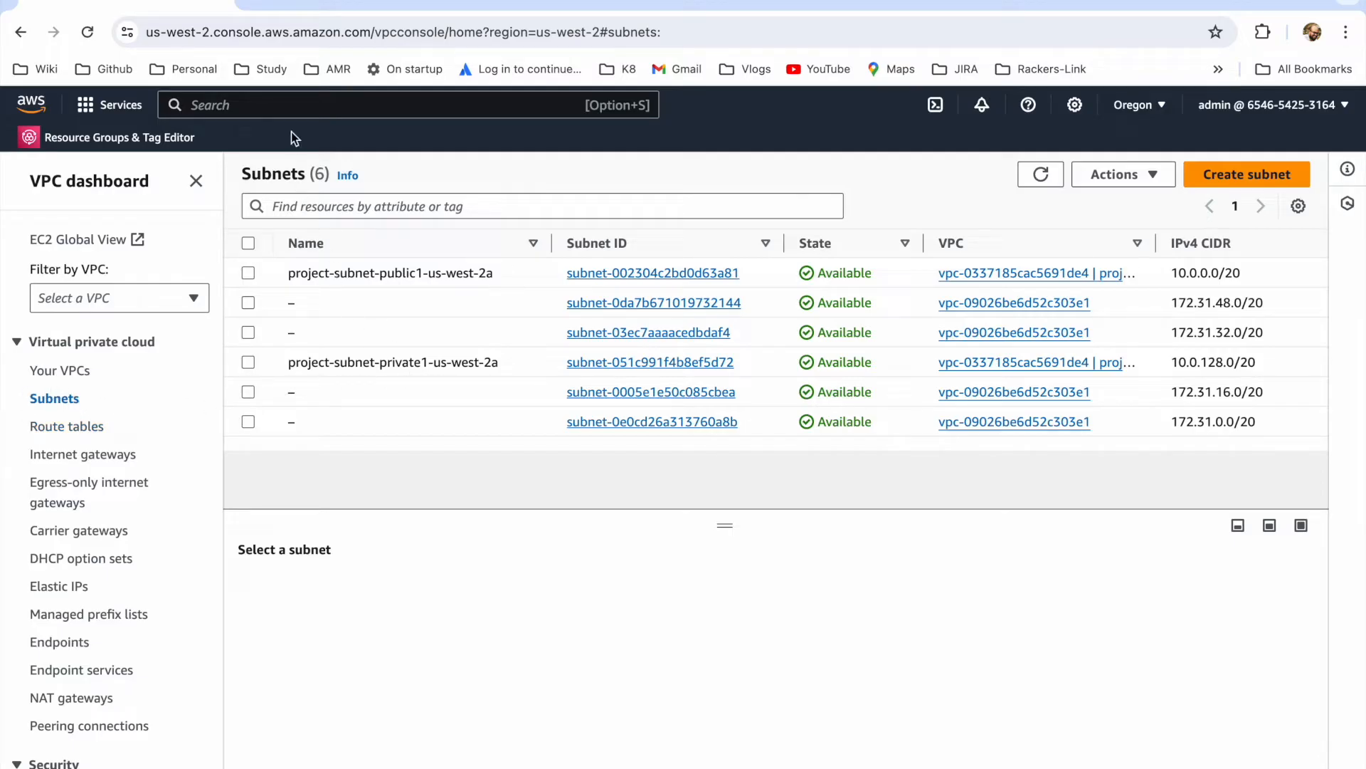
Step: Search for the EC2 service, open it in a new browser tab, and switch to that tab
left_click(286, 106)
type("ecs2")
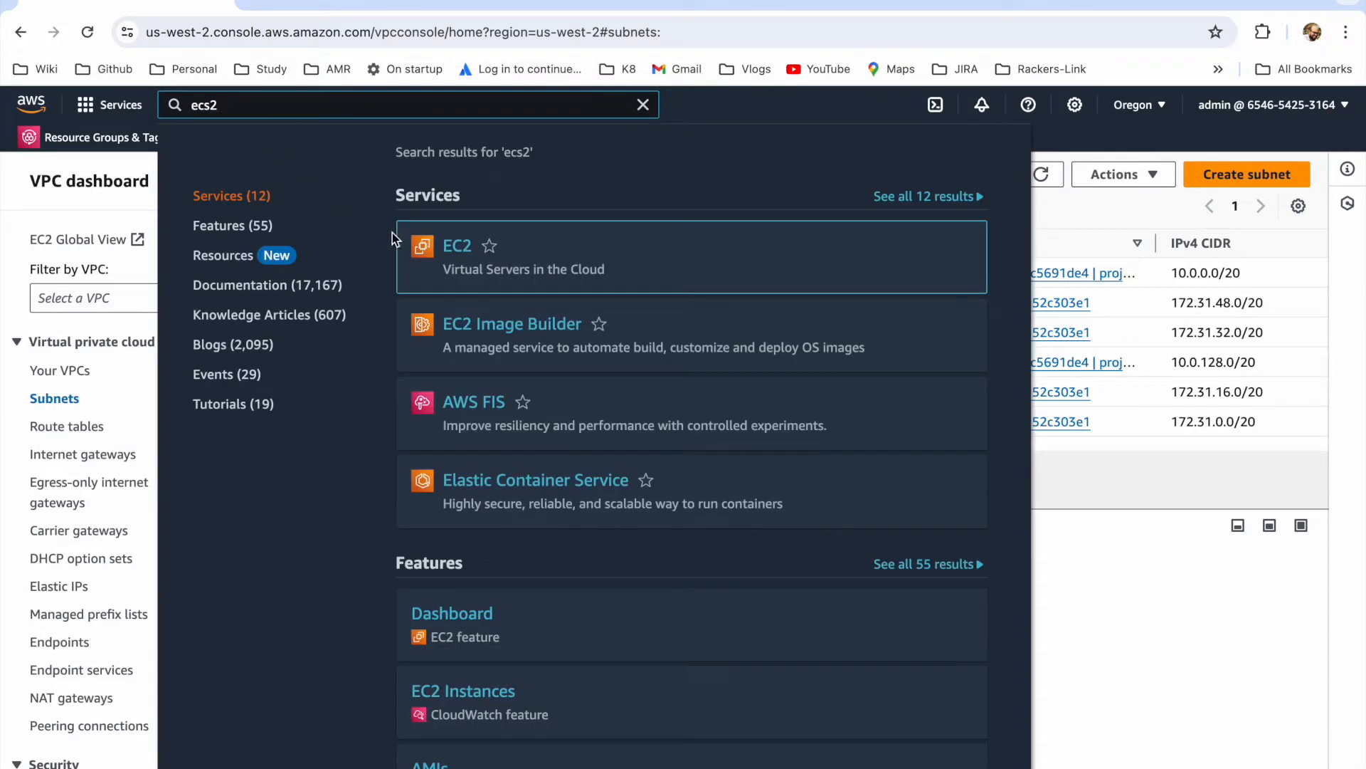
right_click(456, 247)
left_click(489, 250)
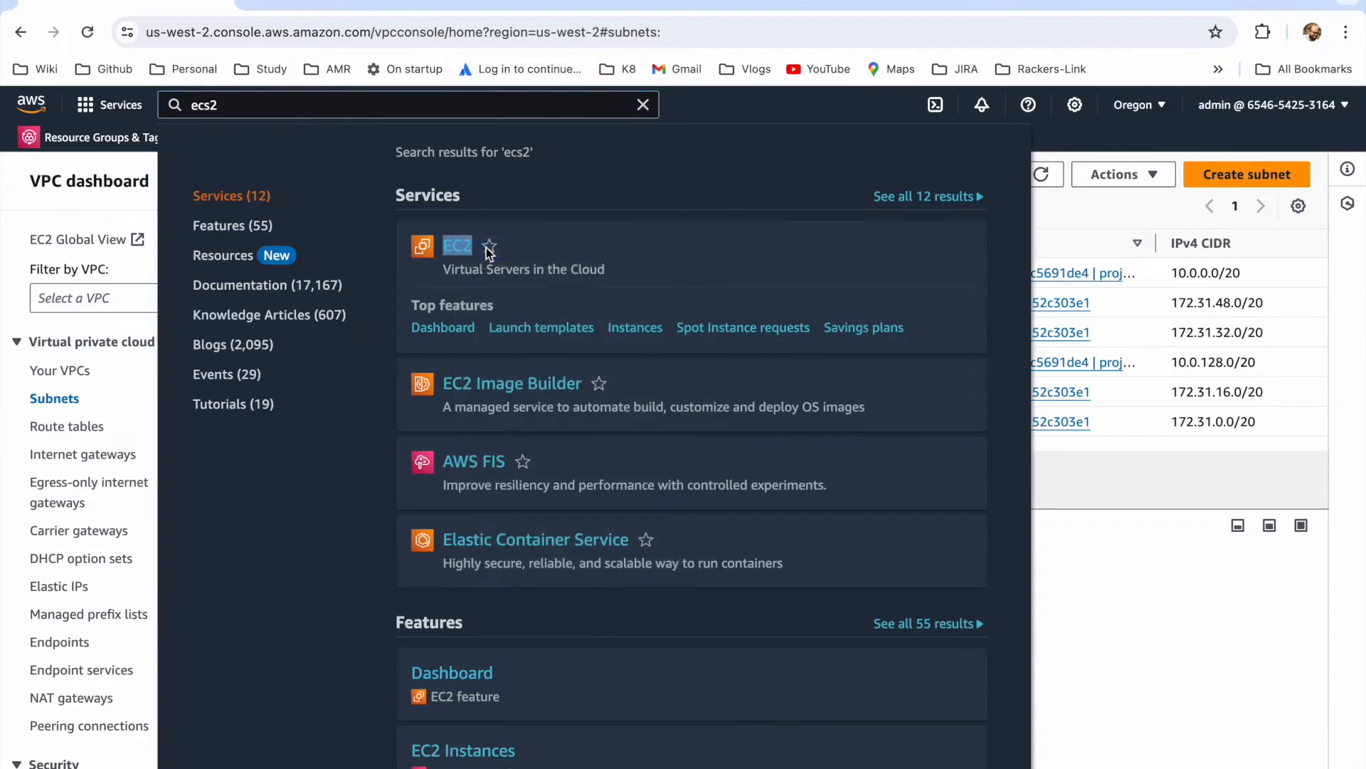
left_click(296, 4)
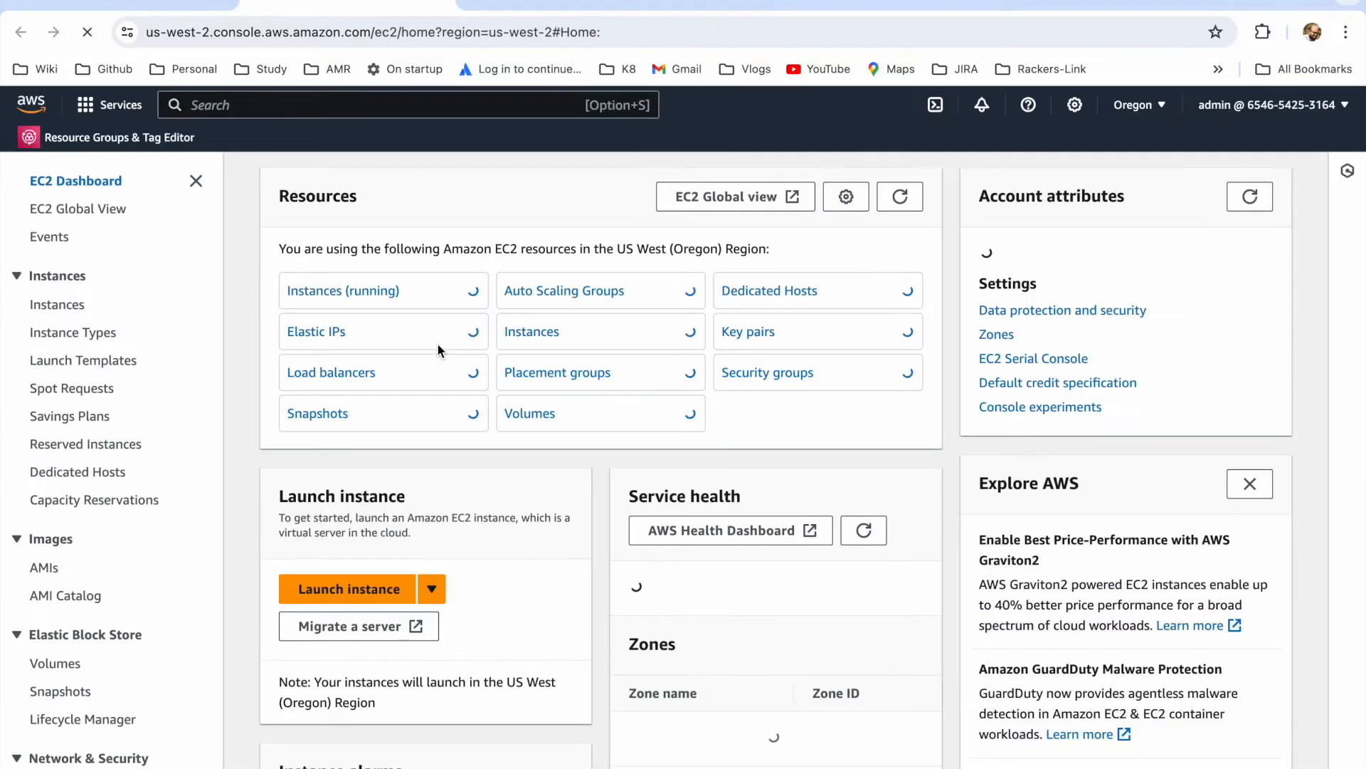
Step: Start launching a new EC2 instance, name it, and choose the Amazon Linux 2 AMI (HVM) - Kernel 5.10, SSD Volume Type image
left_click(369, 589)
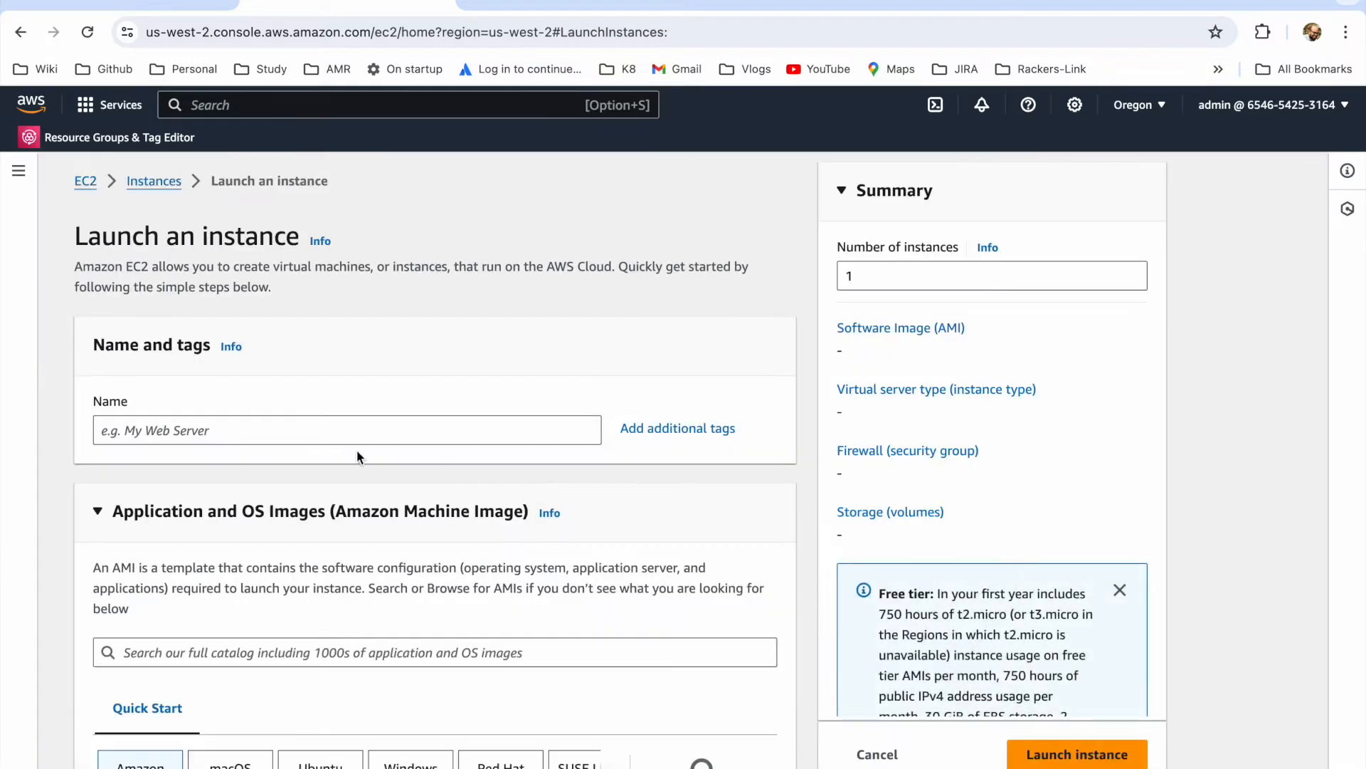
left_click(308, 430)
type("demo")
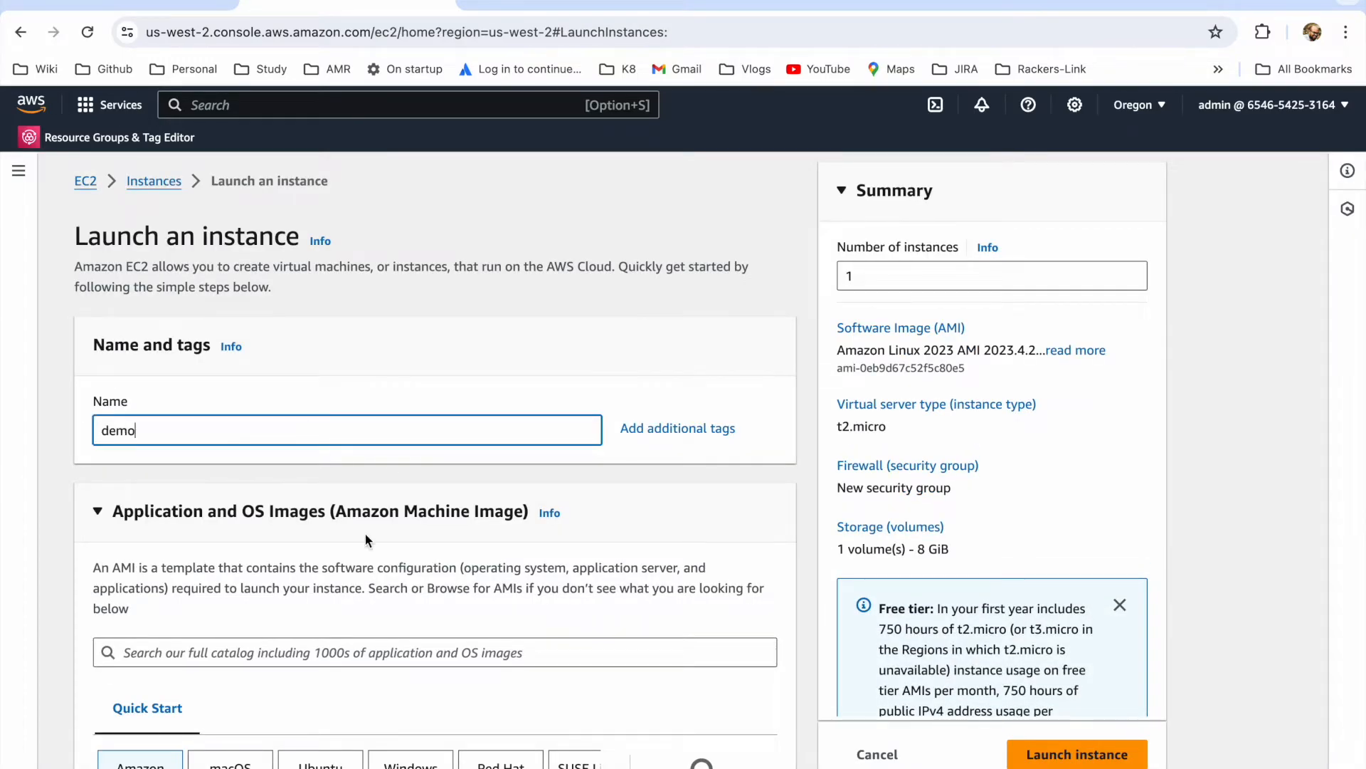
scroll(365, 533, "down", 5)
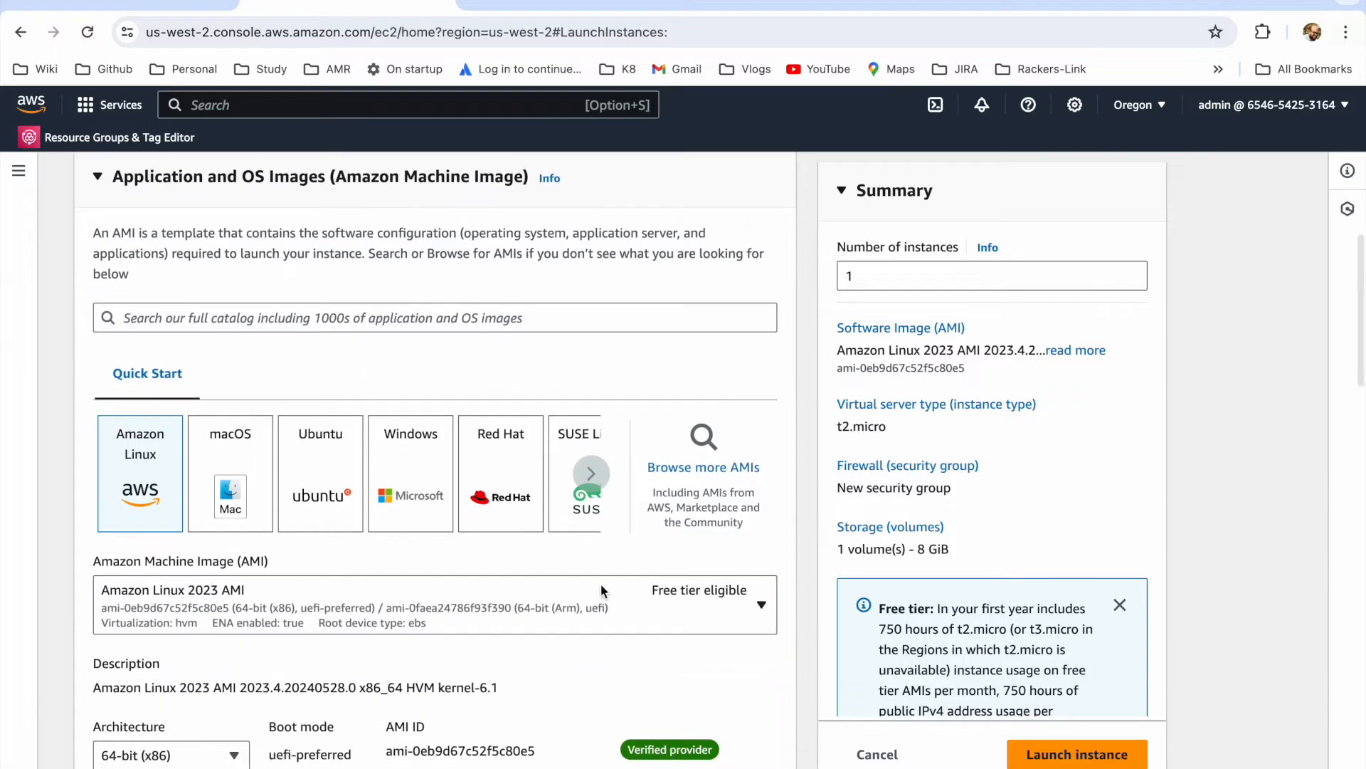
left_click(742, 609)
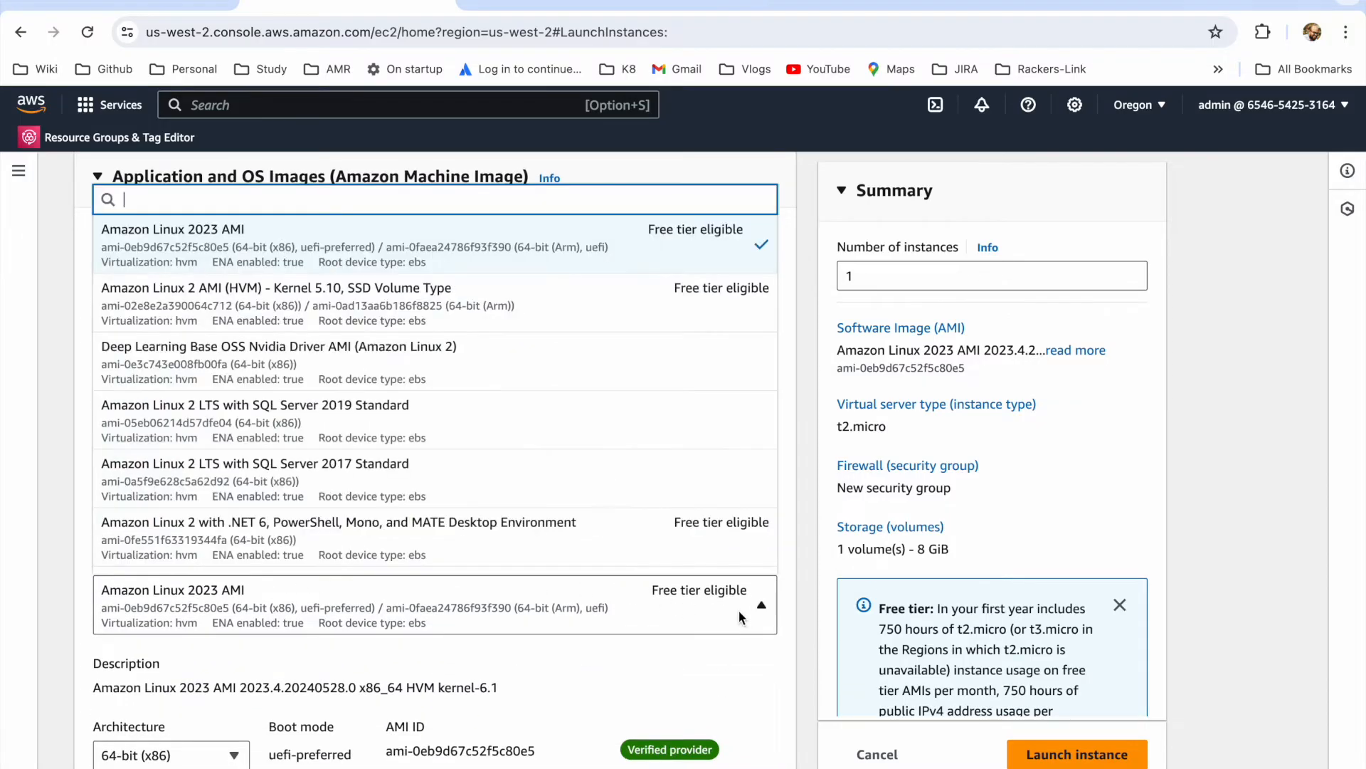
left_click(256, 317)
Step: Choose the existing demo key pair for logging in to the instance
scroll(446, 680, "down", 7)
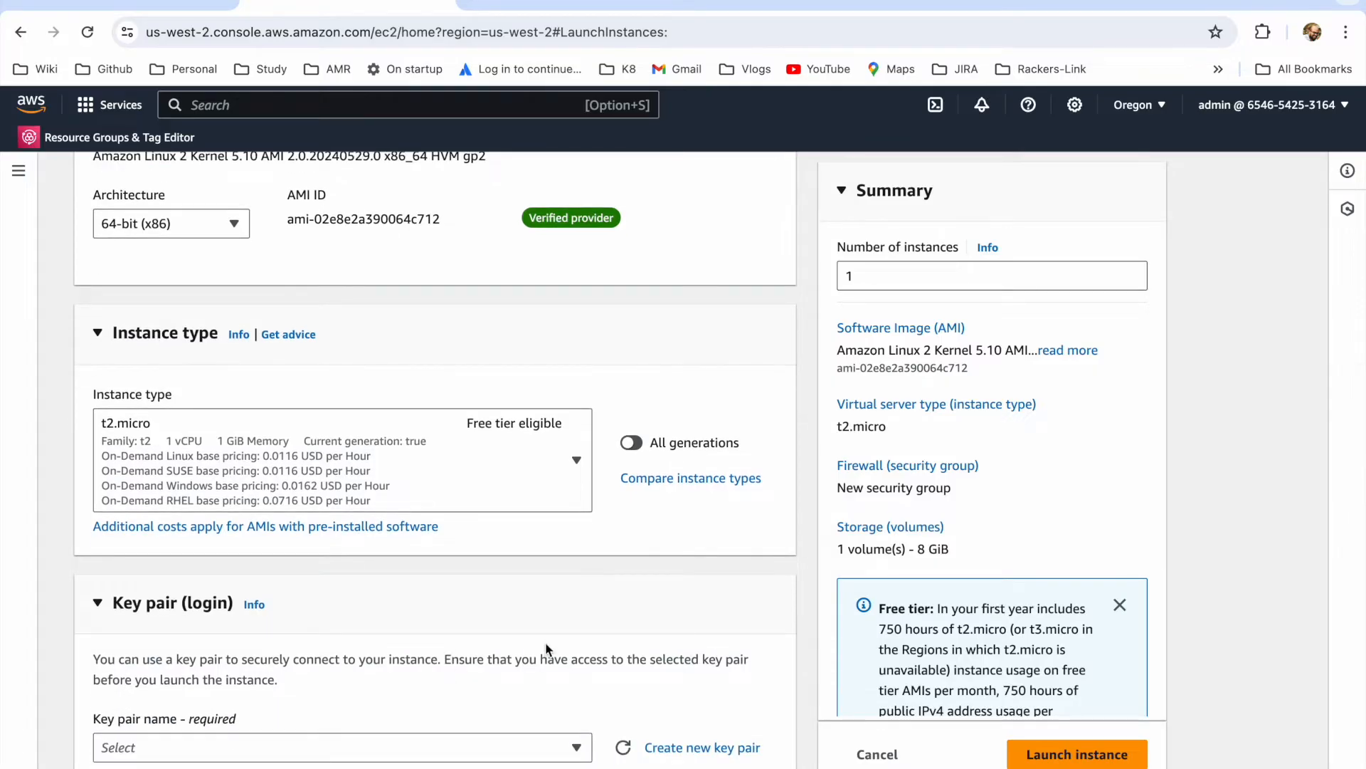
scroll(546, 648, "down", 2)
left_click(523, 630)
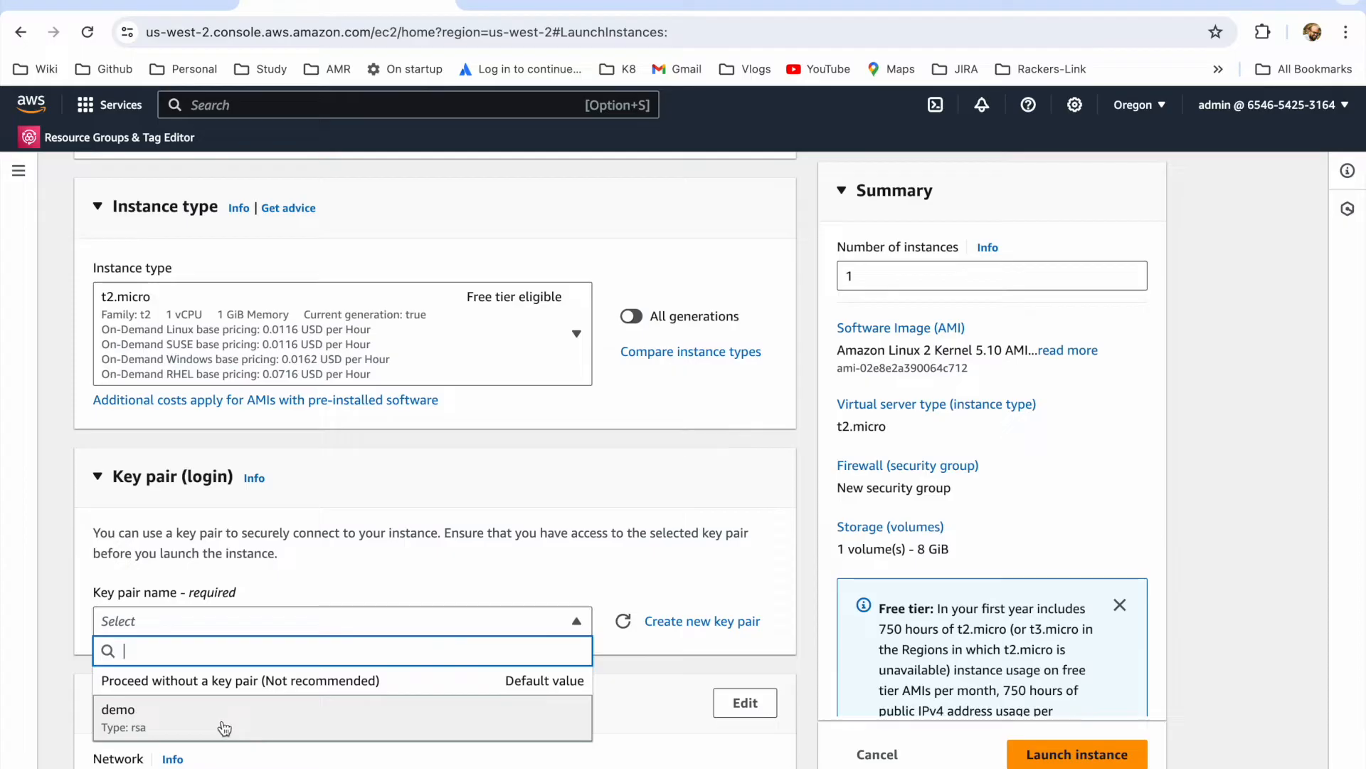
left_click(201, 726)
Step: Edit the instance's network settings to use project-vpc and the subnet project-subnet-private1-us-west-2a
scroll(375, 684, "down", 5)
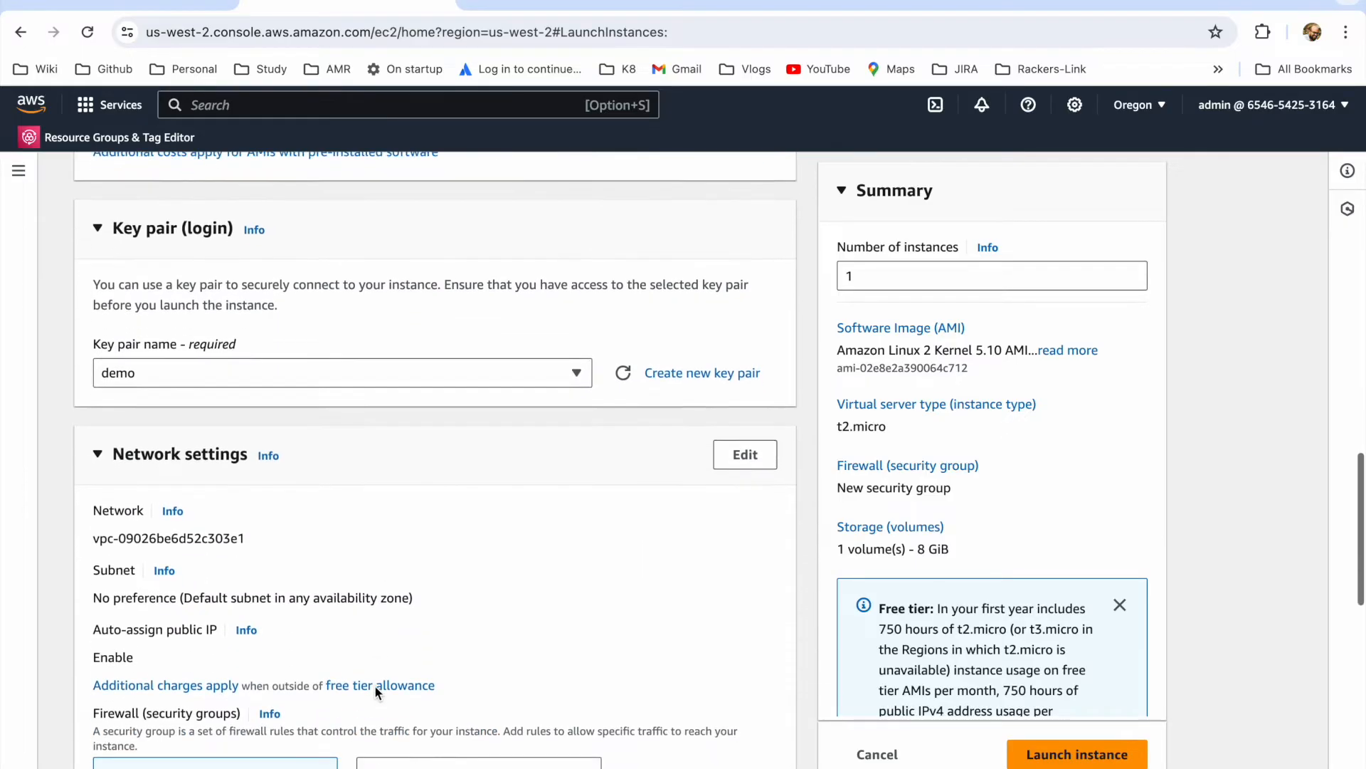
left_click(745, 383)
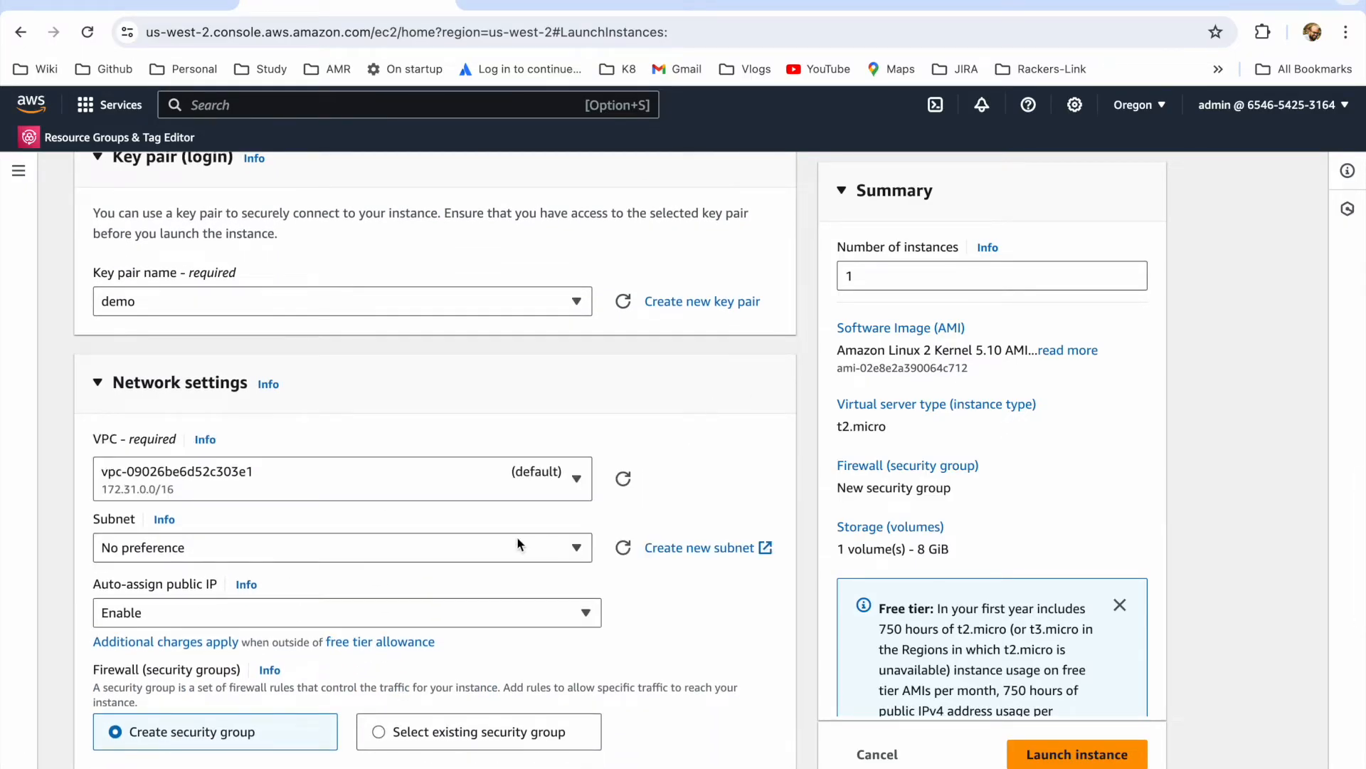
scroll(422, 508, "down", 3)
left_click(575, 354)
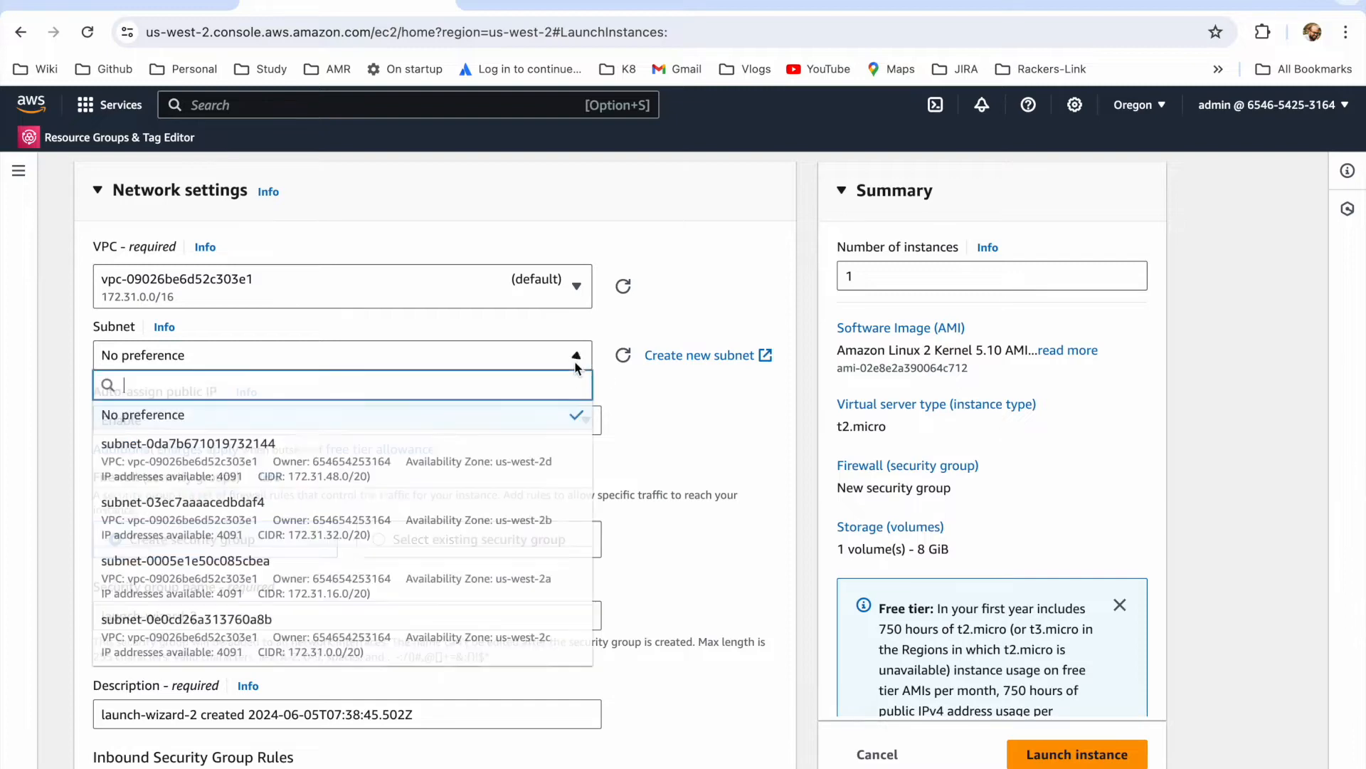
left_click(580, 286)
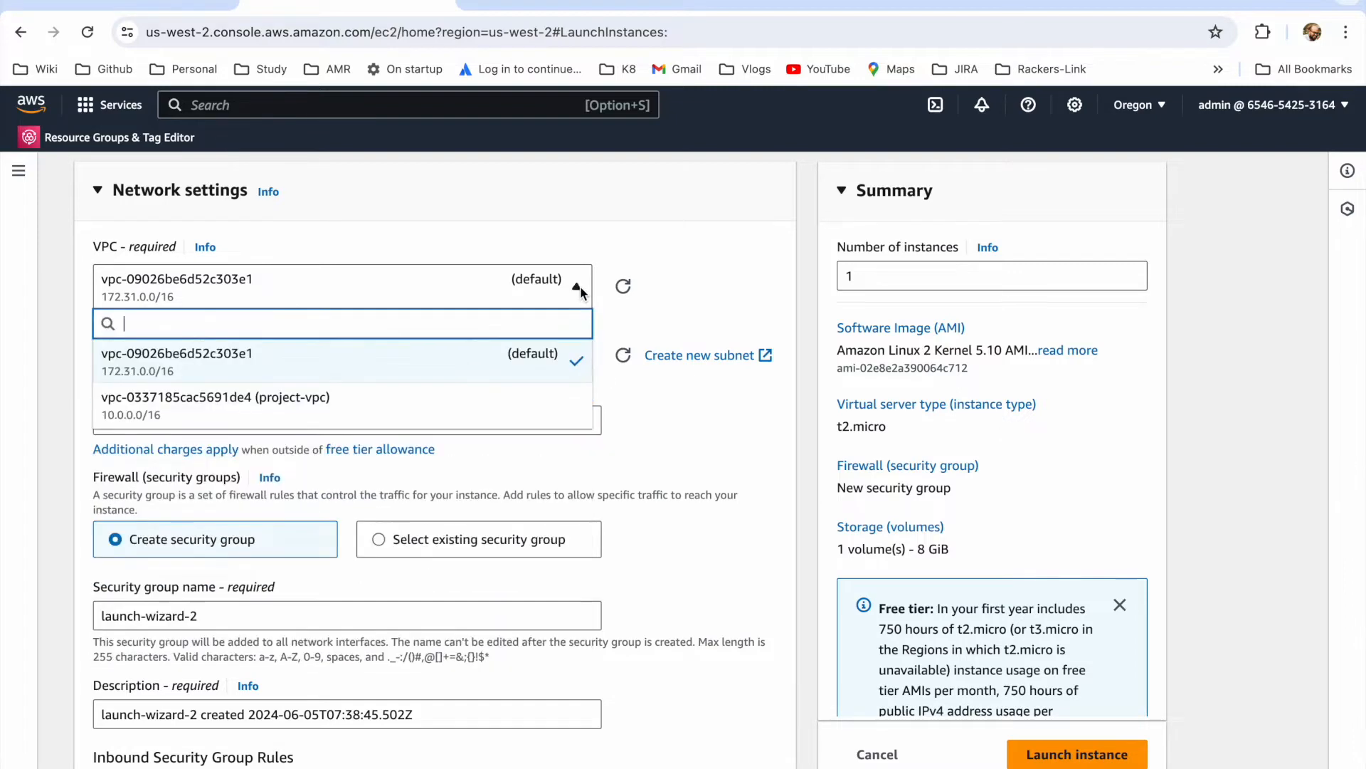
left_click(390, 408)
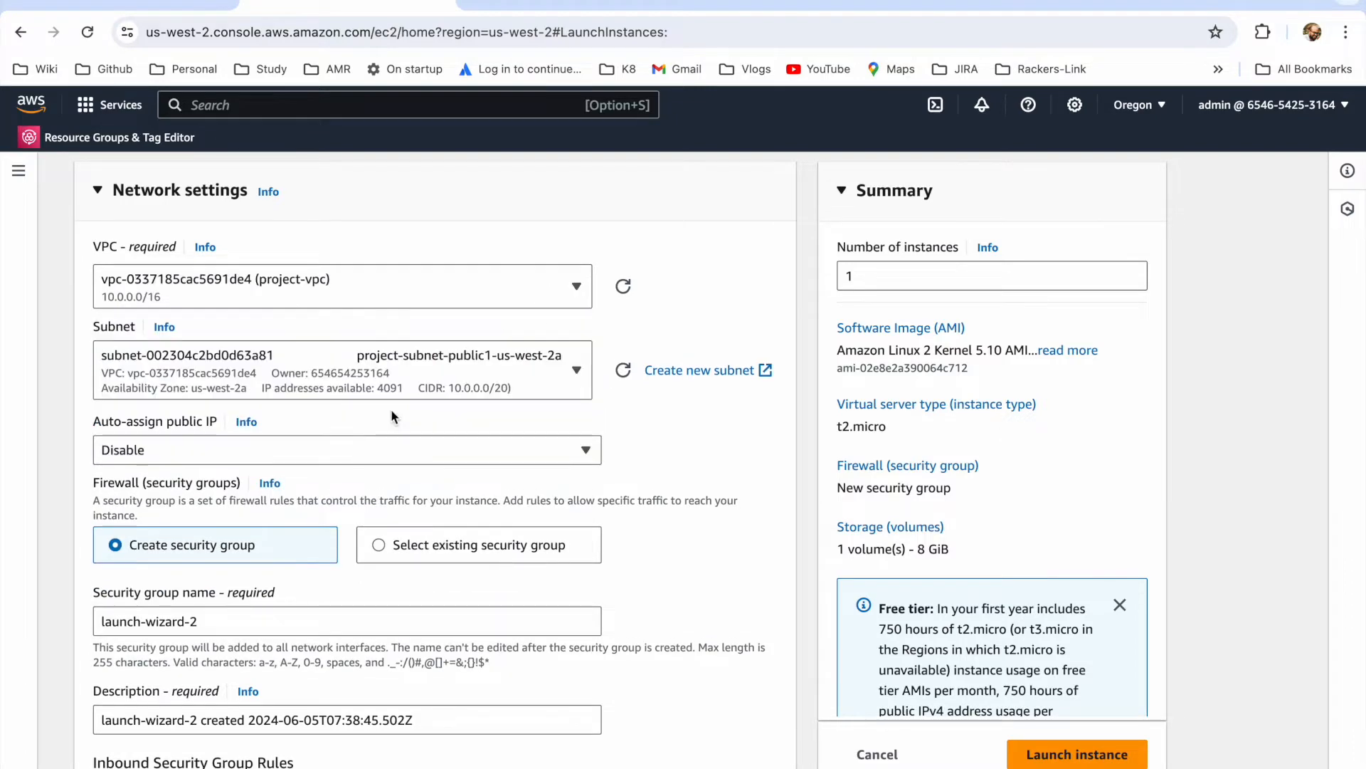
left_click(575, 380)
left_click(427, 519)
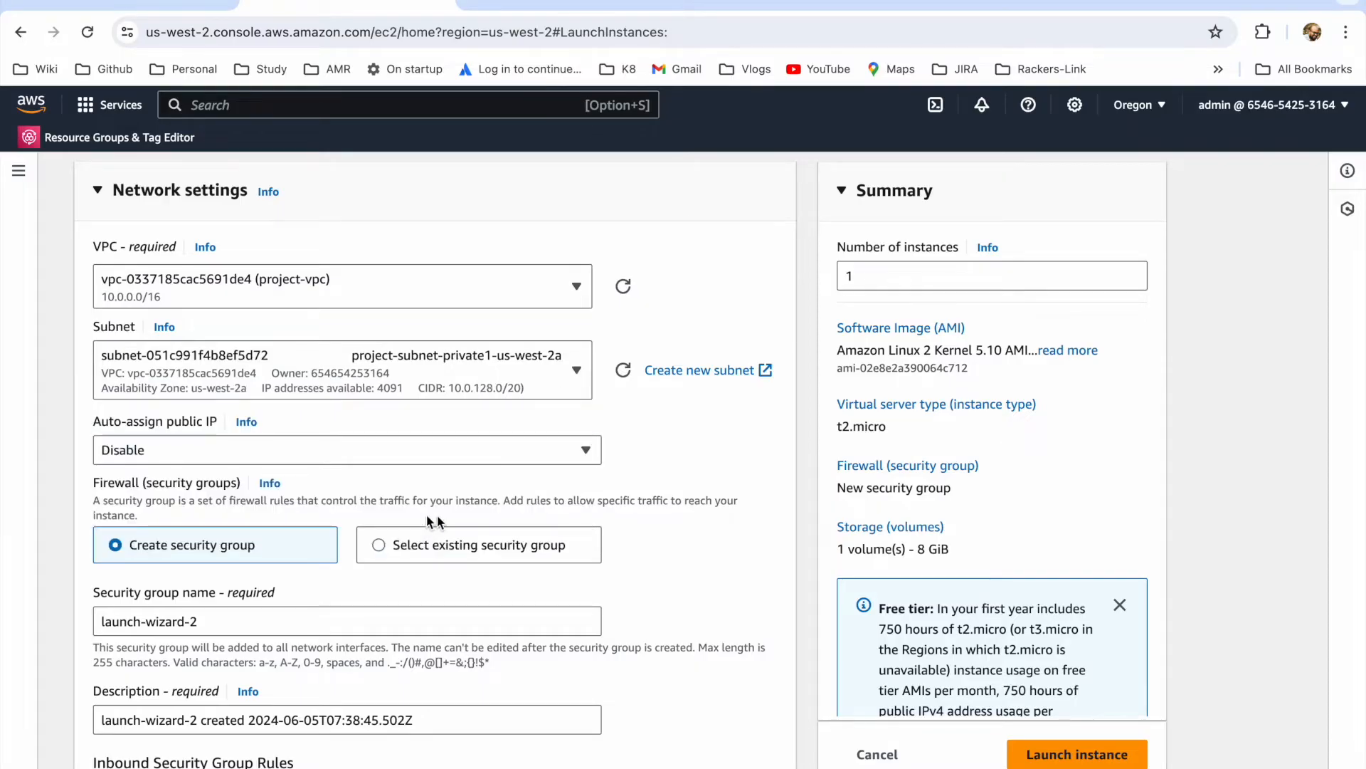
Step: Set the new security group's name and description to demo, and remove its inbound SSH rule
scroll(607, 506, "down", 1)
scroll(607, 506, "down", 3)
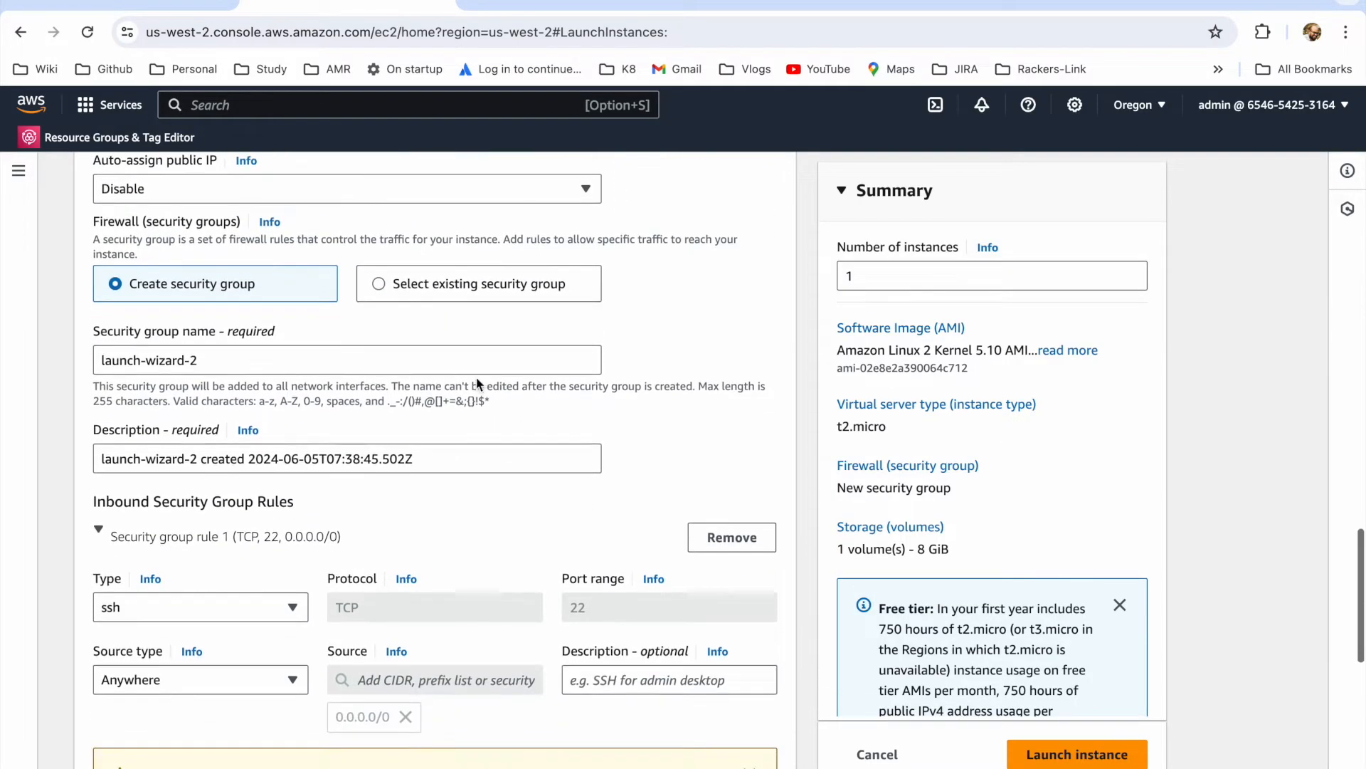
left_click(263, 365)
key("super+a")
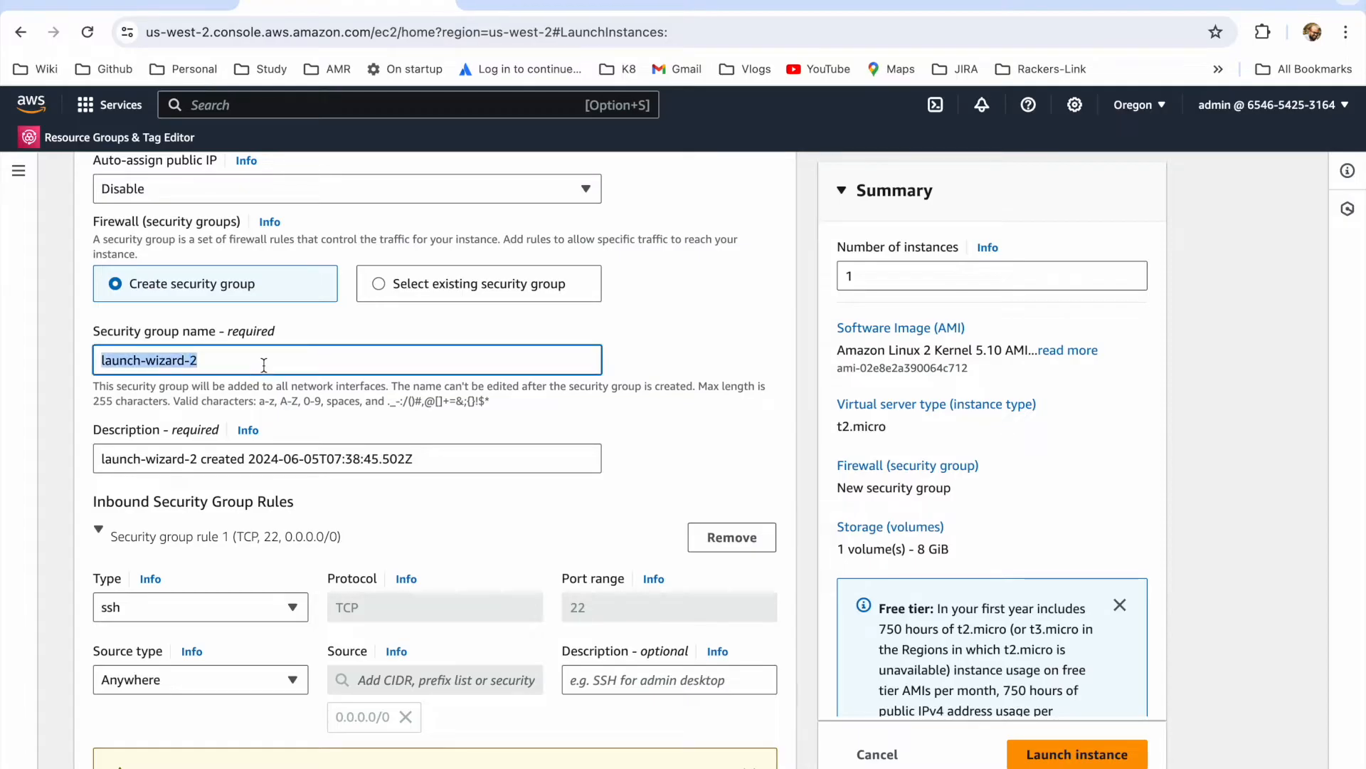
type("demo")
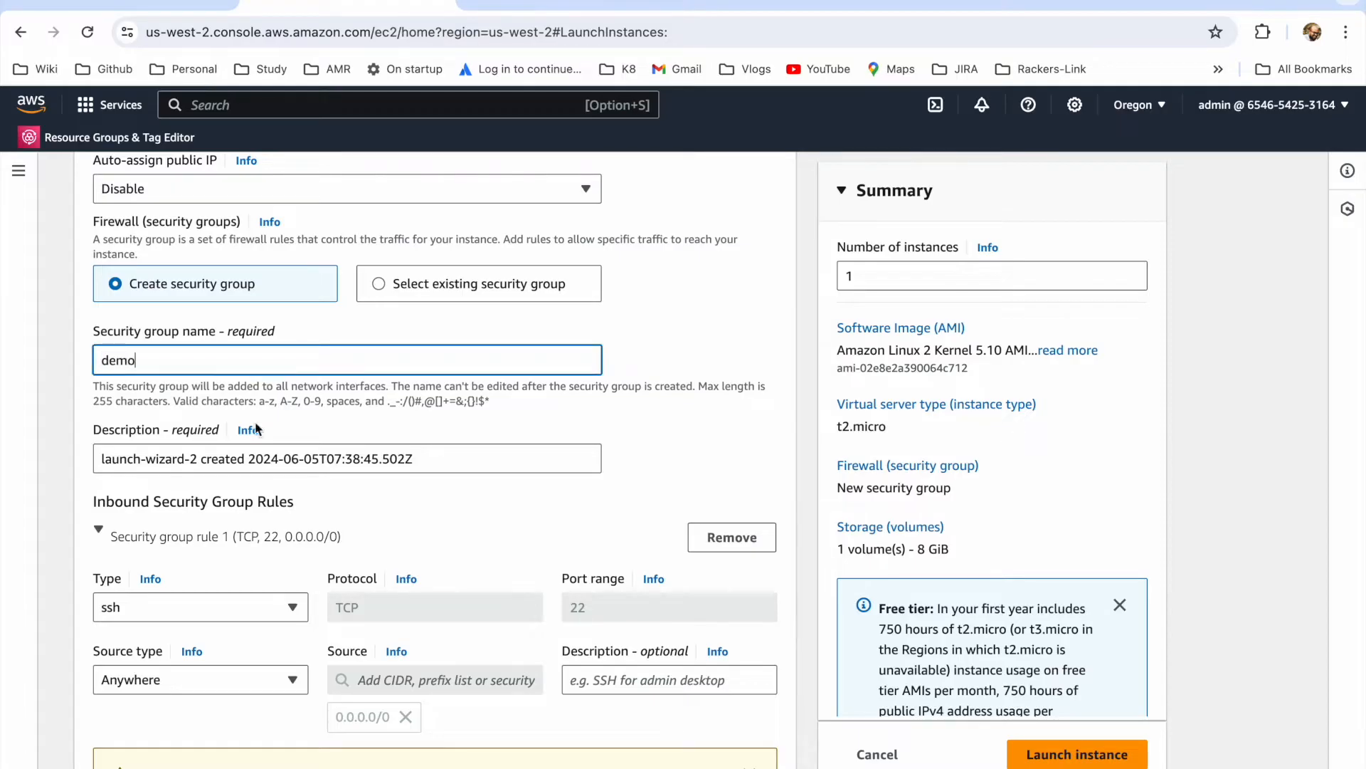
left_click(411, 456)
key("super+a")
type("de")
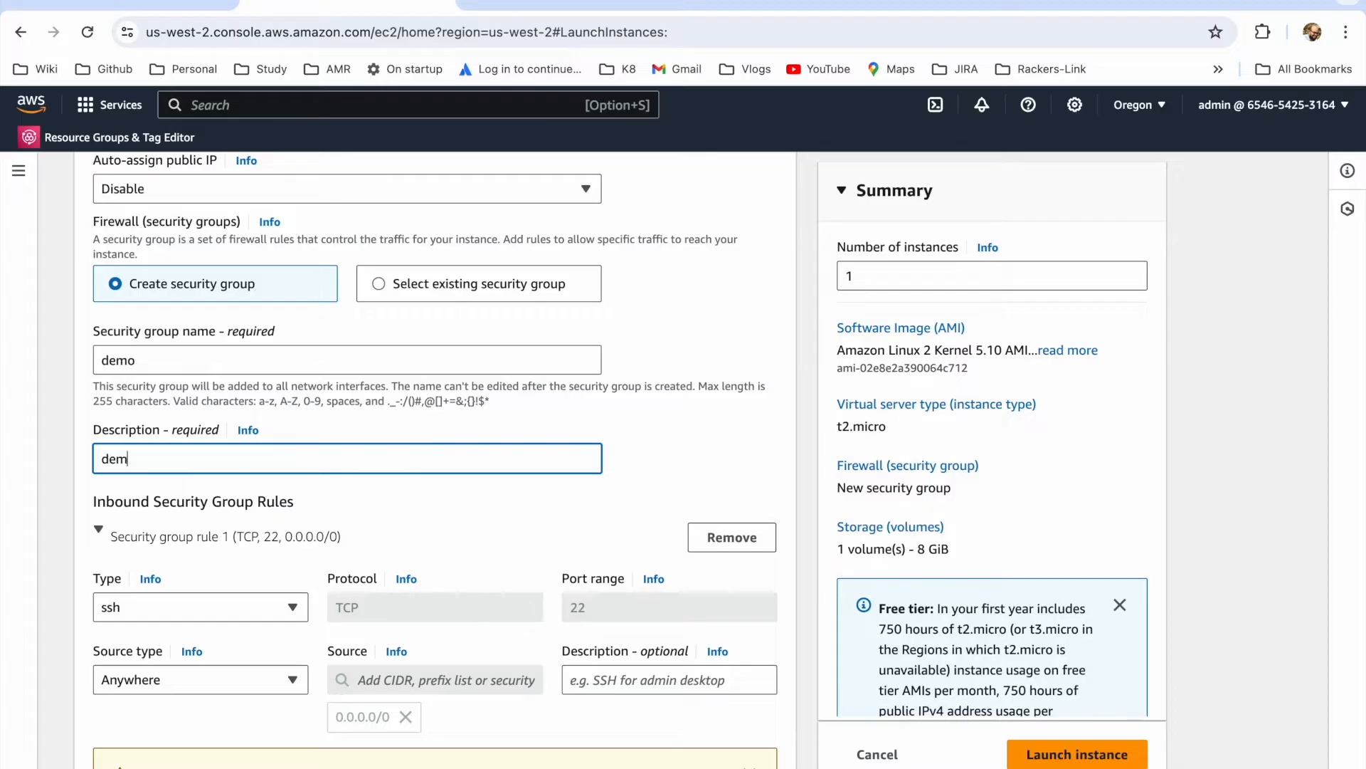
scroll(429, 498, "down", 2)
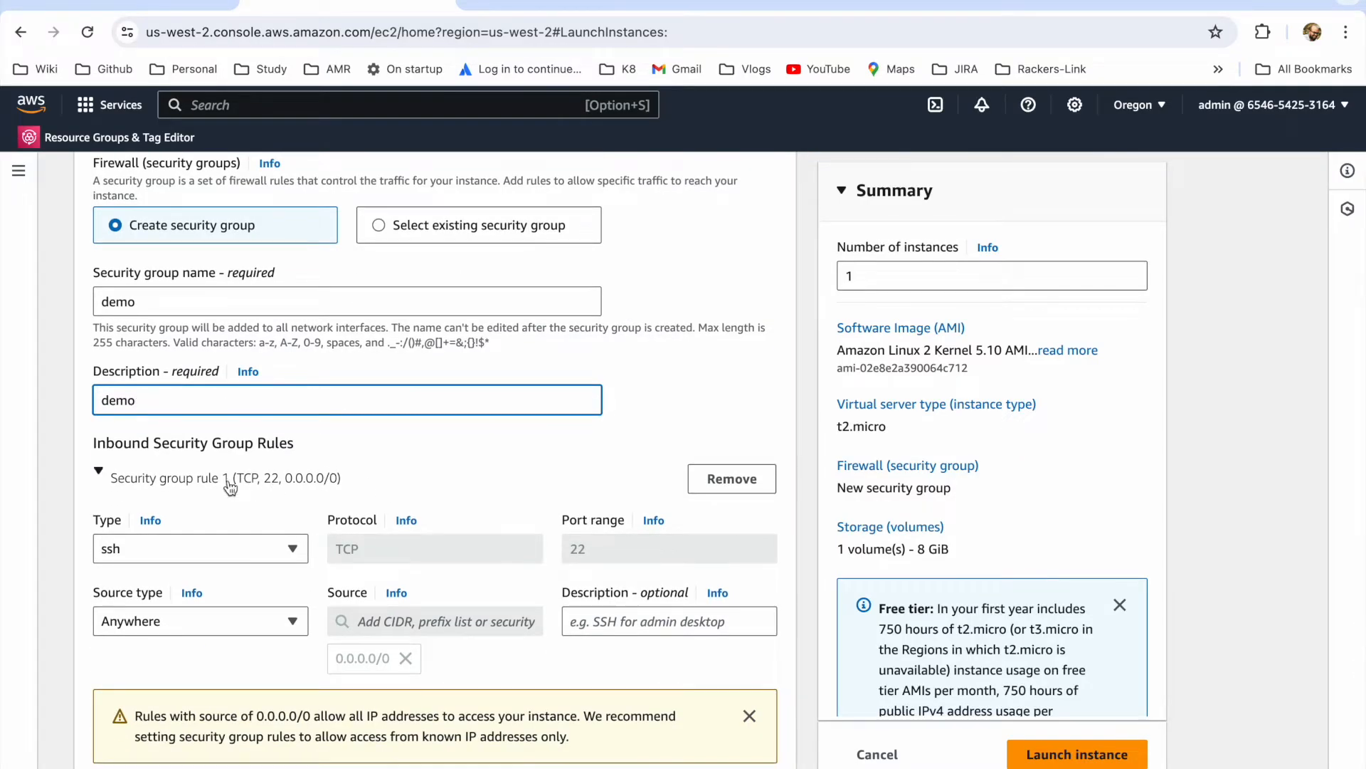
left_click(752, 491)
Step: Launch the instance with the default storage and open the list of EC2 instances
scroll(556, 576, "down", 5)
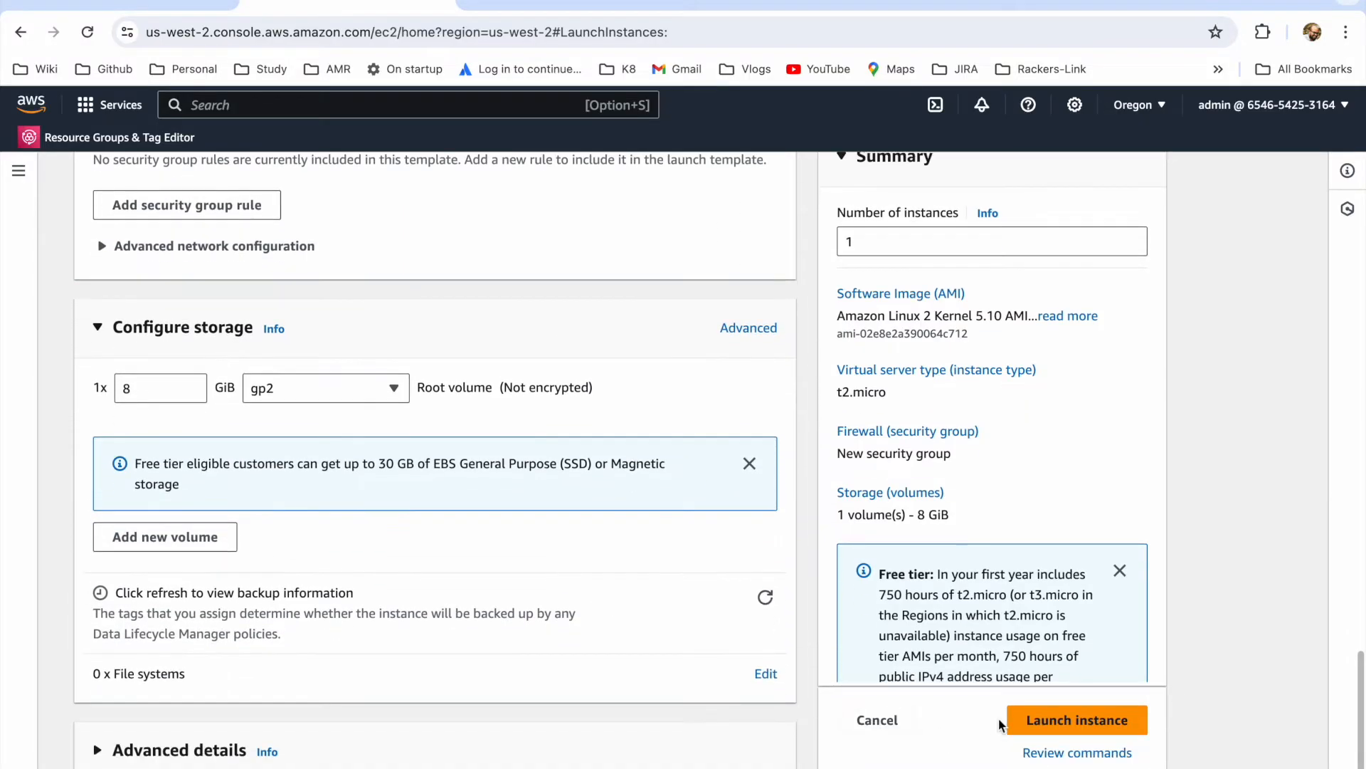
left_click(1035, 720)
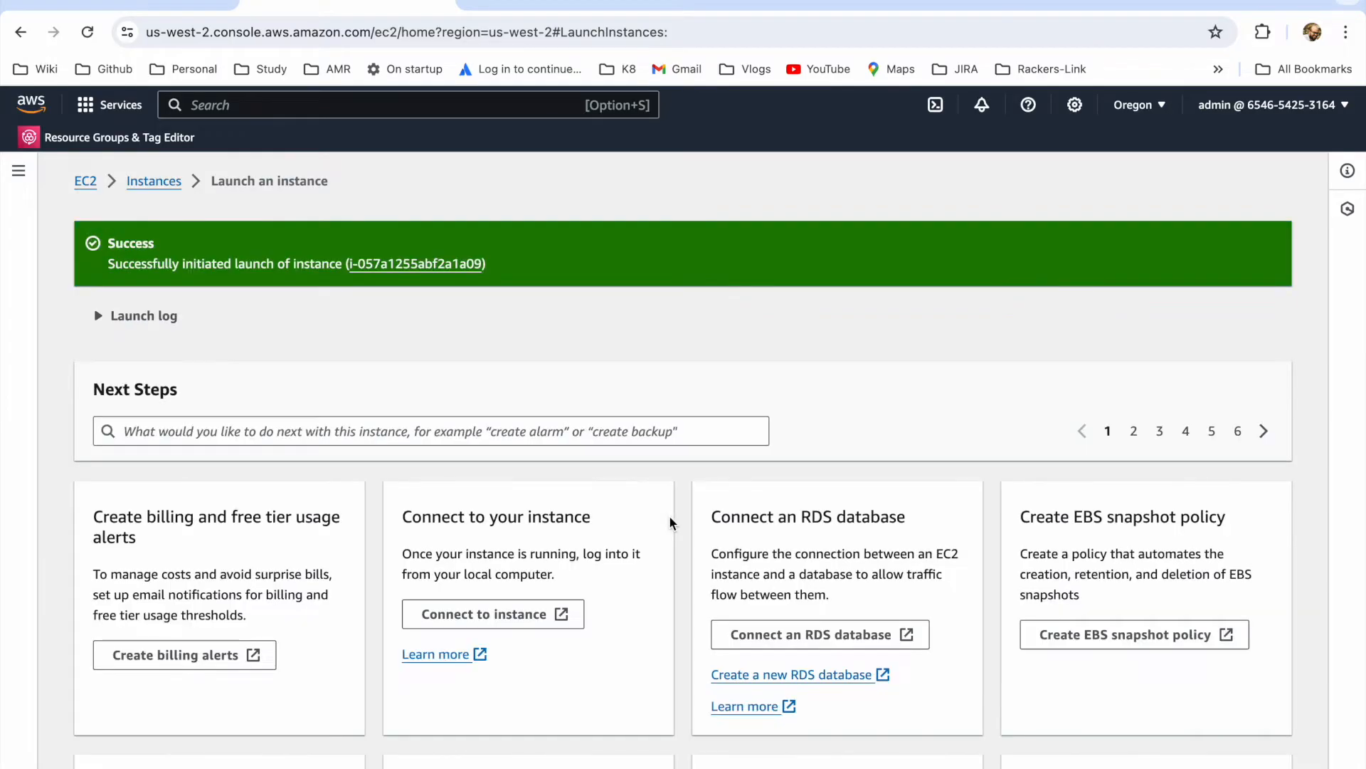
left_click(158, 182)
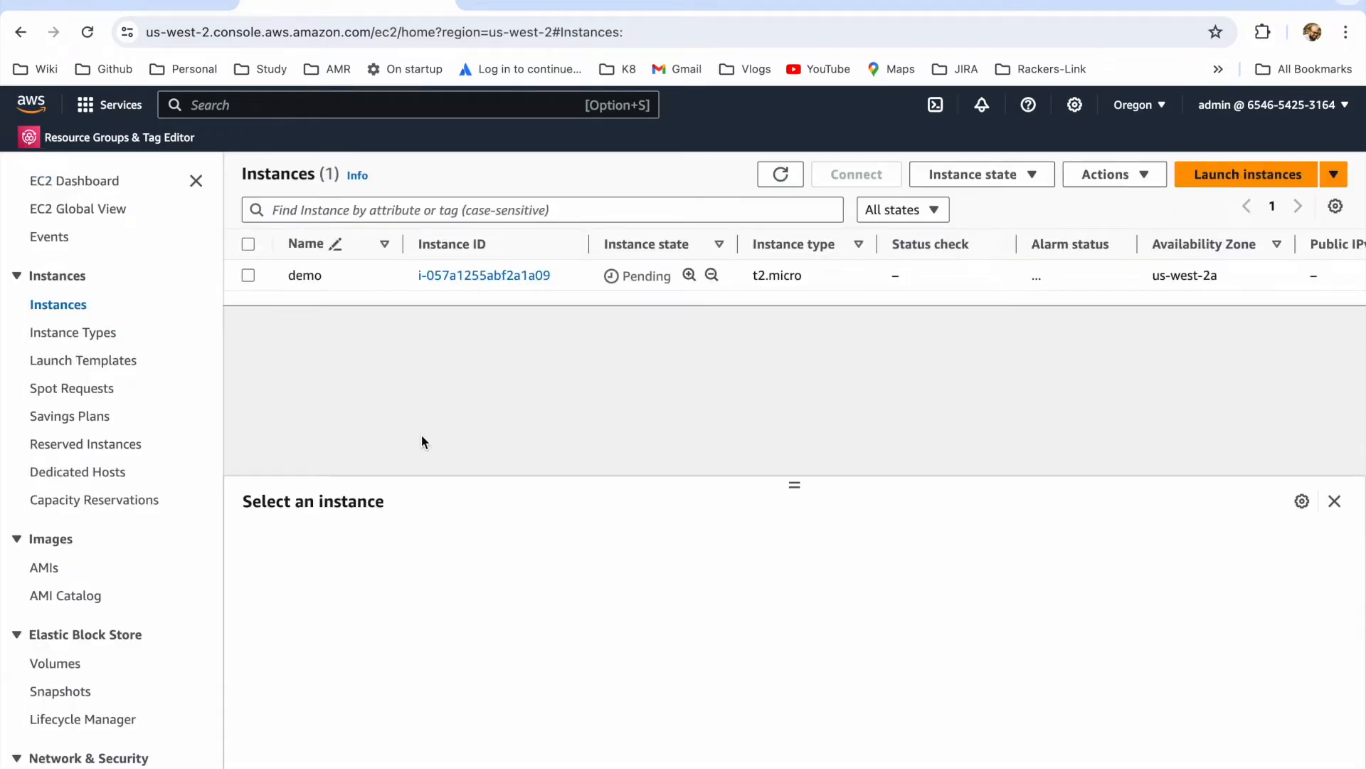
Step: Search for the IAM service, open it in a new browser tab, and go to its Roles list
type("iam")
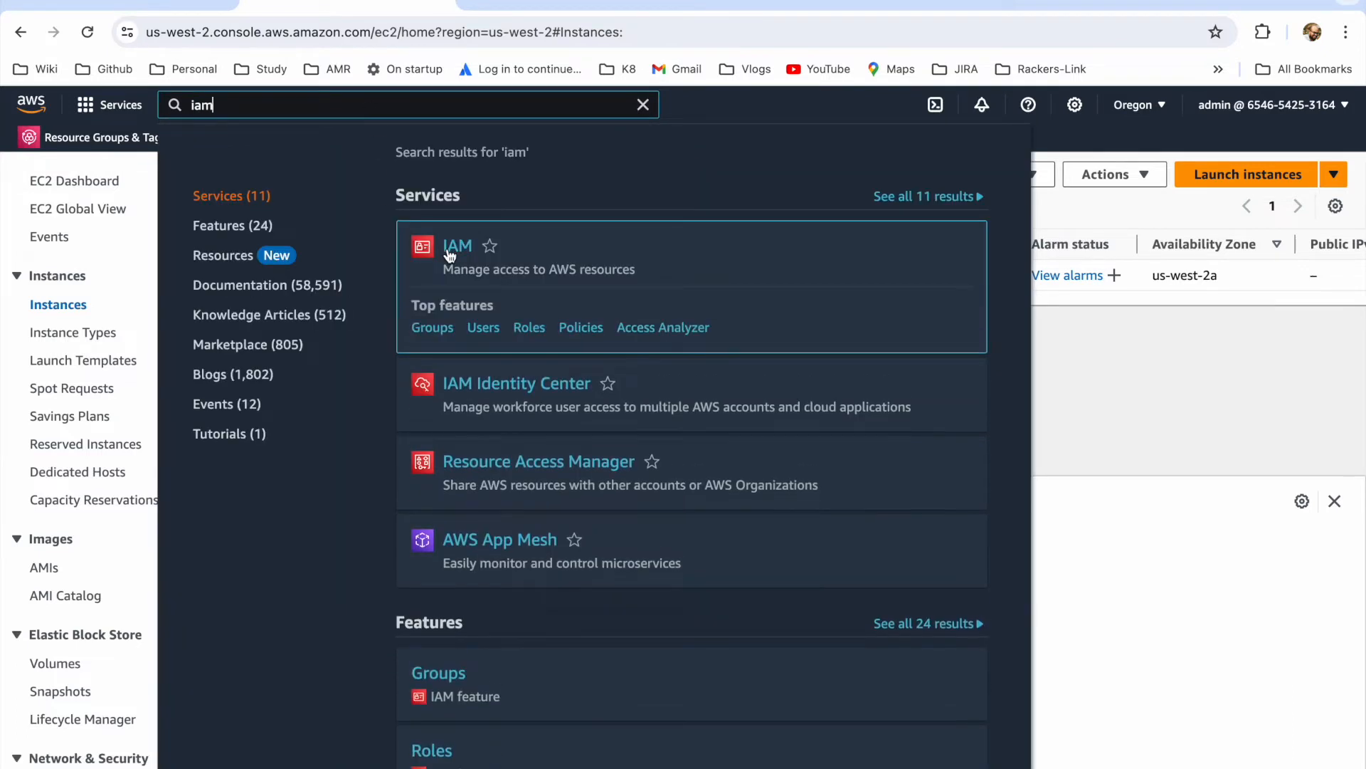
right_click(450, 254)
left_click(491, 262)
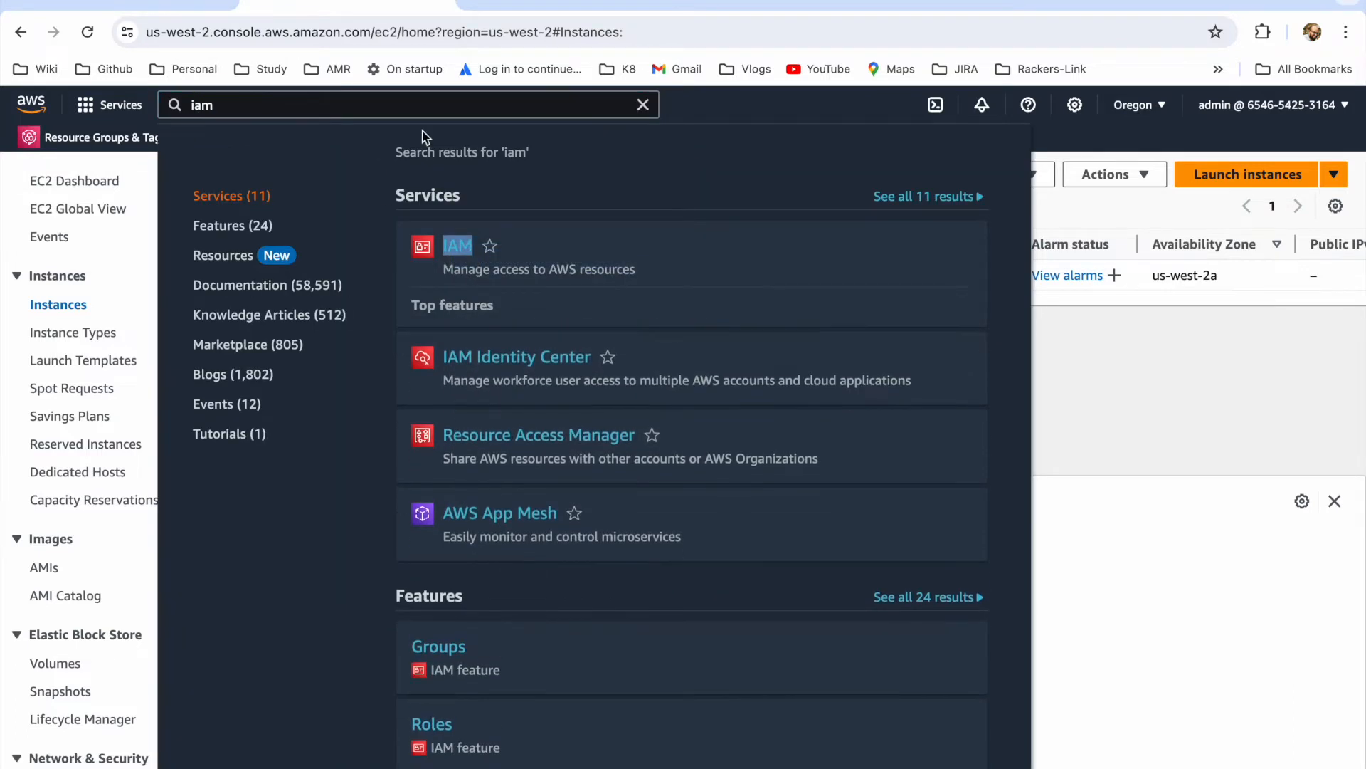
left_click(491, 16)
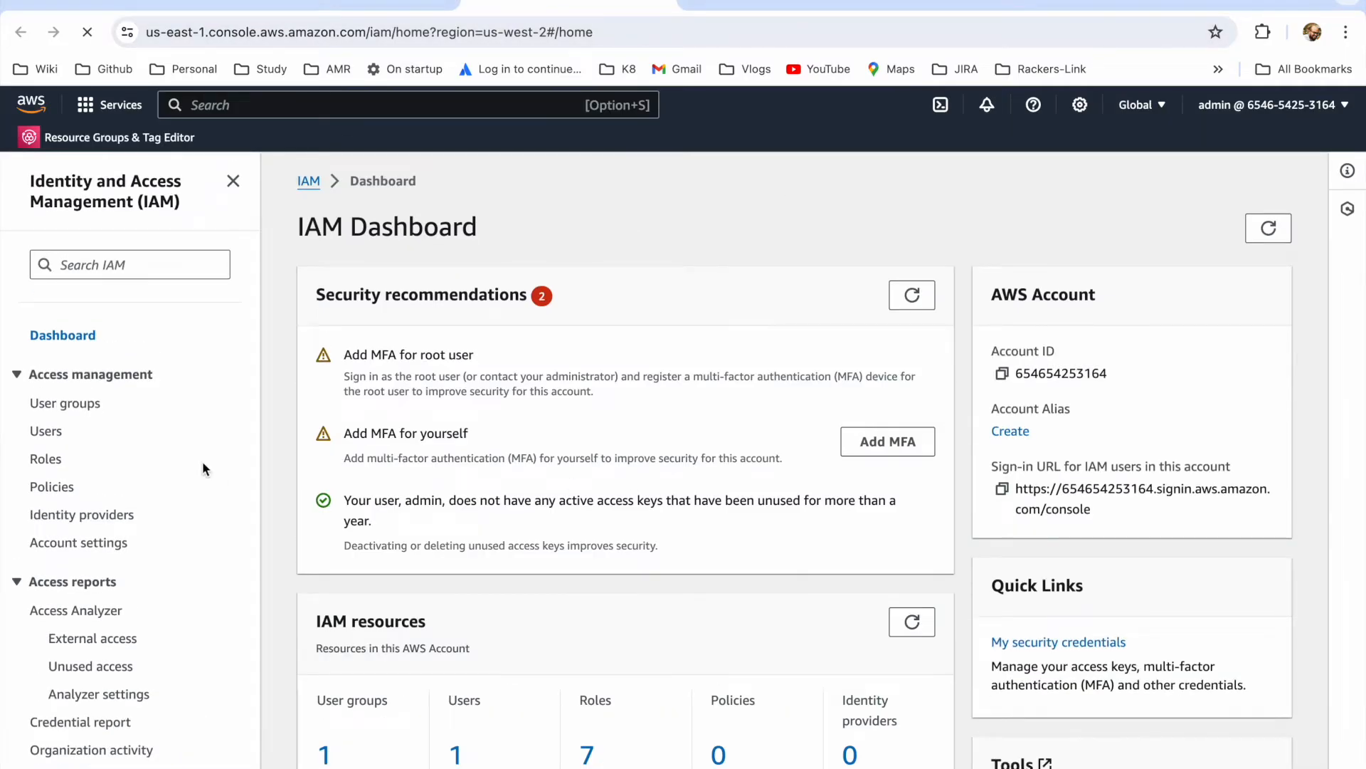
left_click(47, 459)
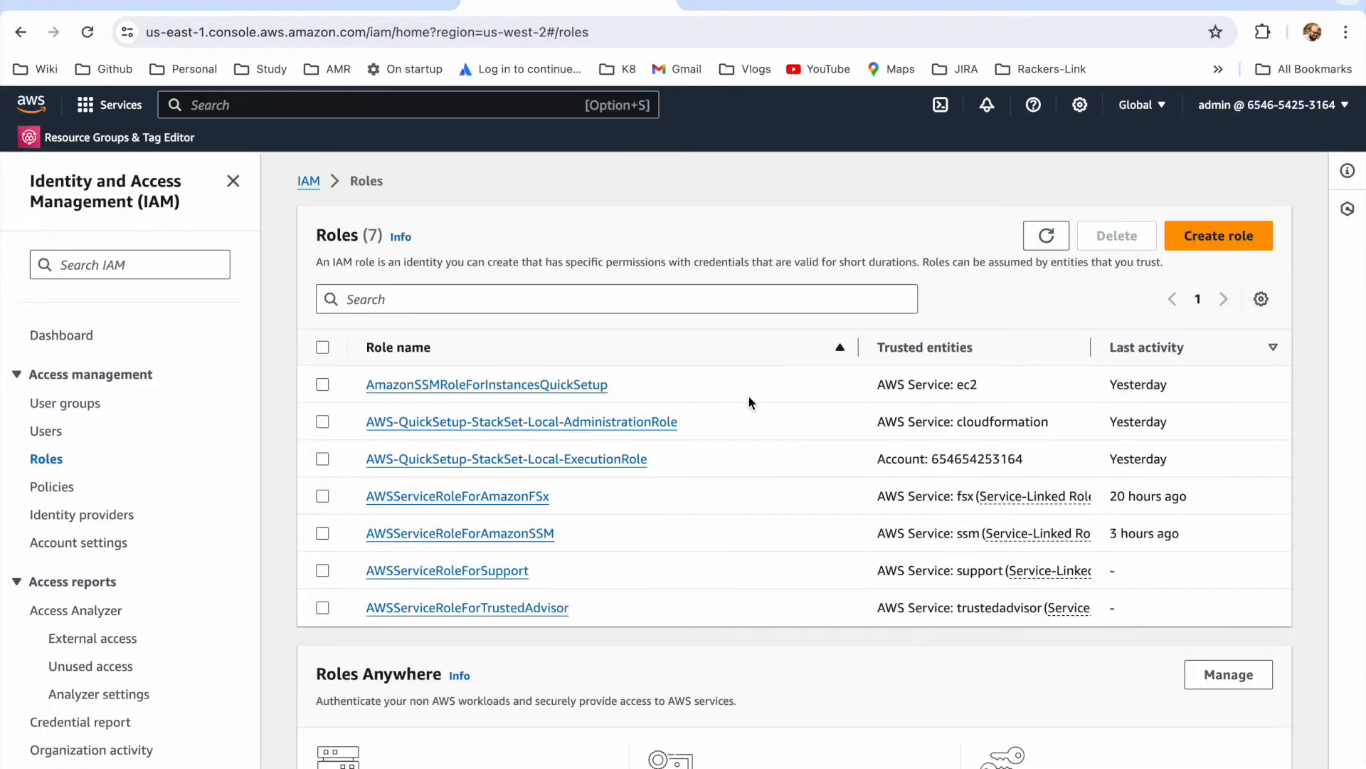
Step: Start creating an IAM role for the AWS service EC2 with the use case EC2 Role for AWS Systems Manager
left_click(1187, 234)
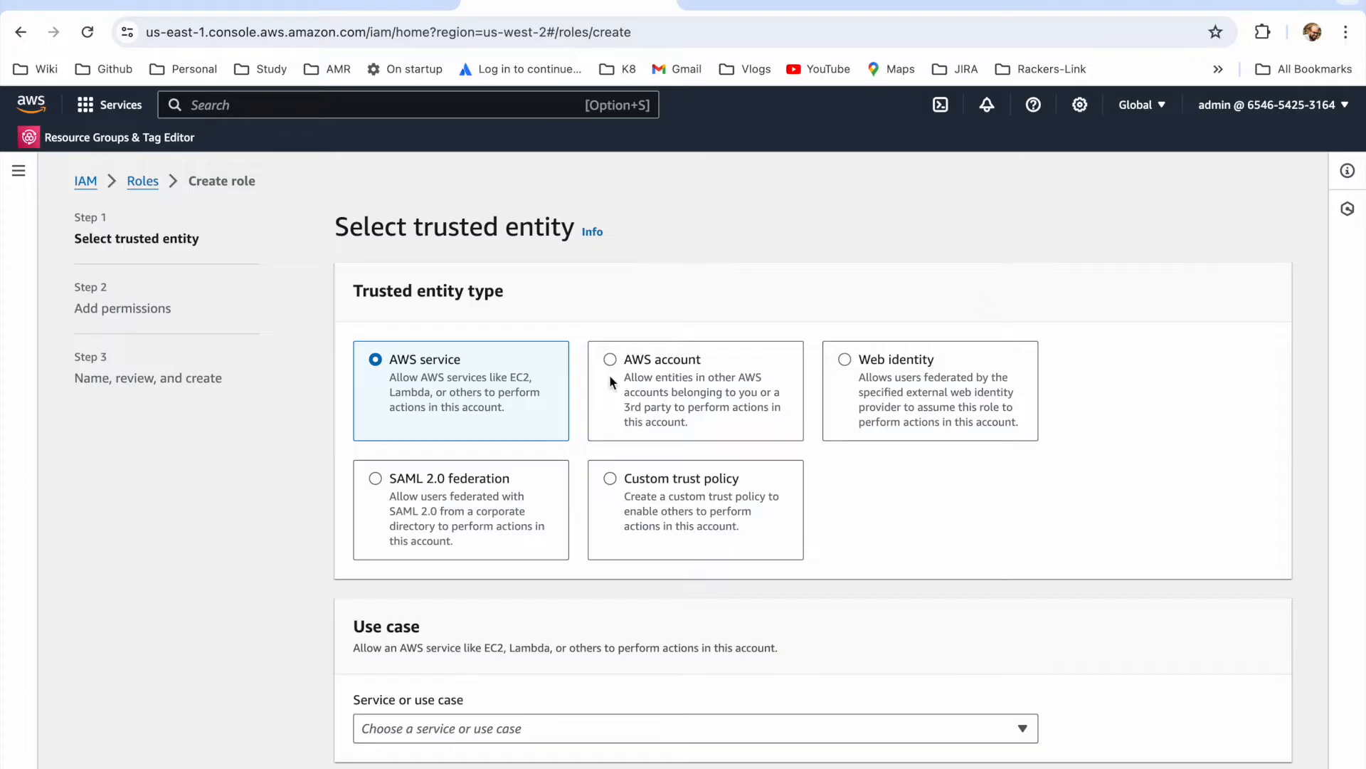
scroll(573, 545, "down", 1)
left_click(508, 698)
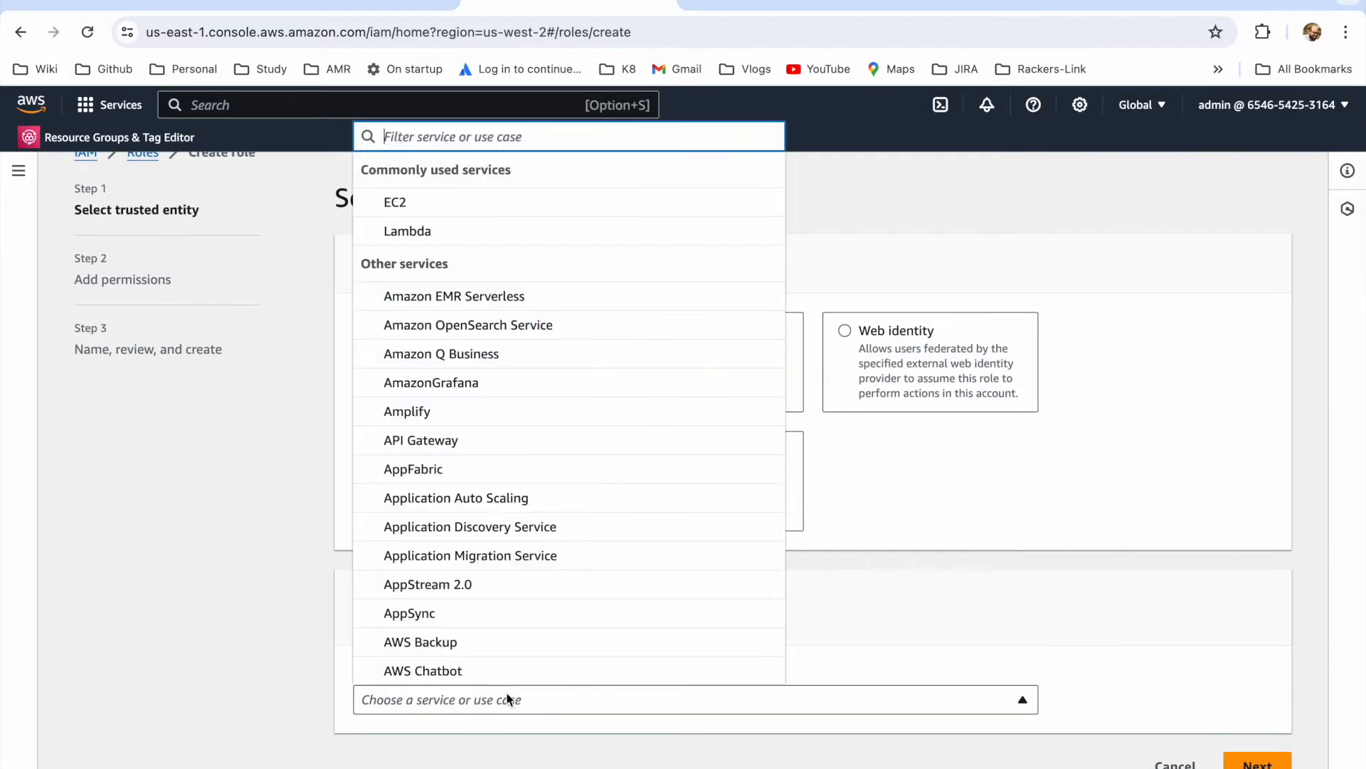
type("ec2")
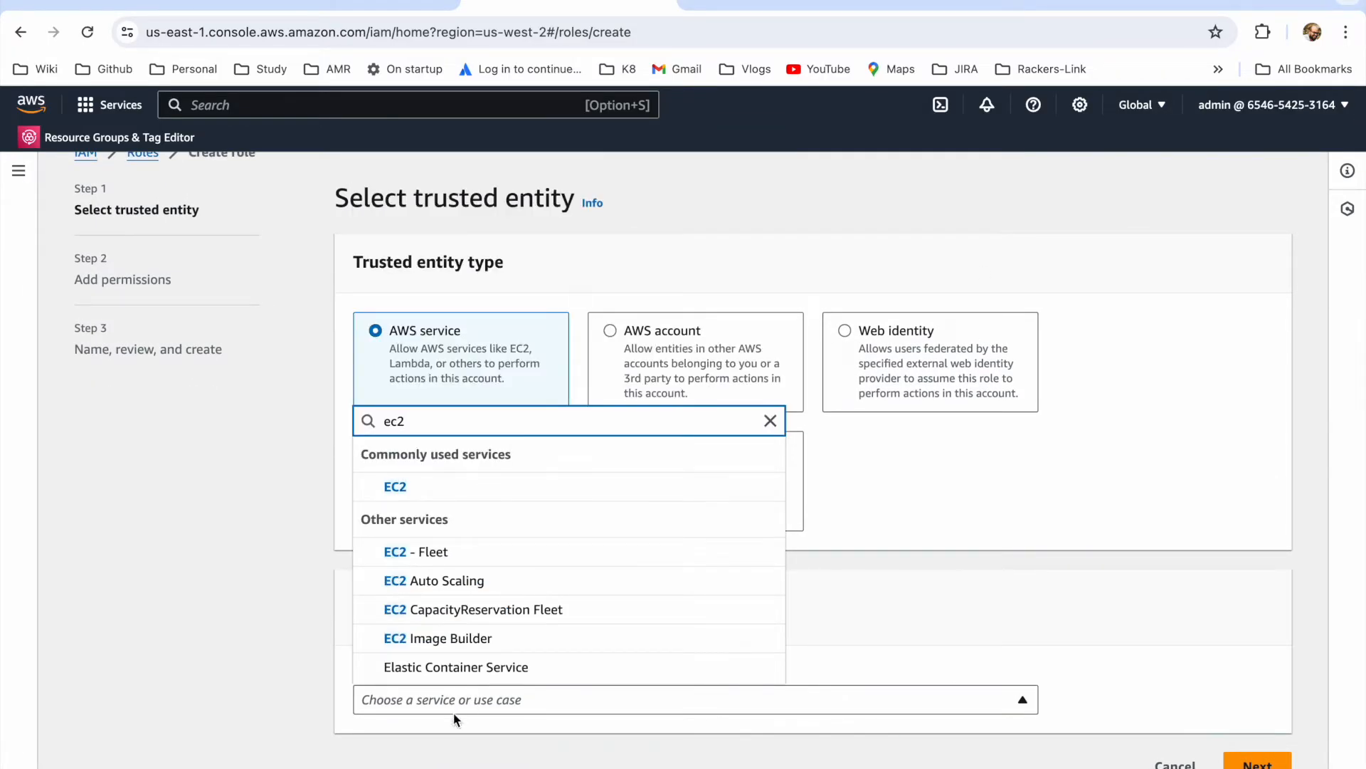
left_click(436, 498)
scroll(562, 732, "down", 5)
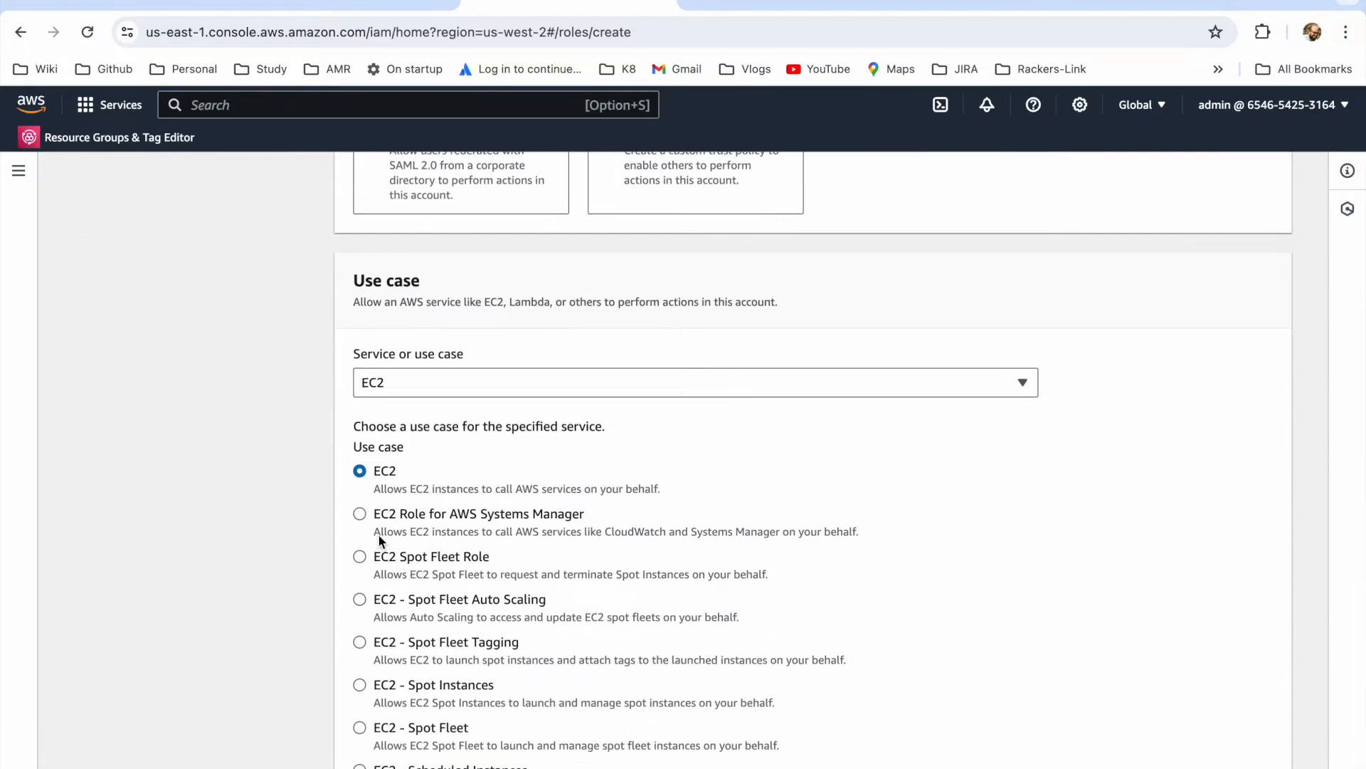
left_click(359, 515)
scroll(762, 590, "down", 2)
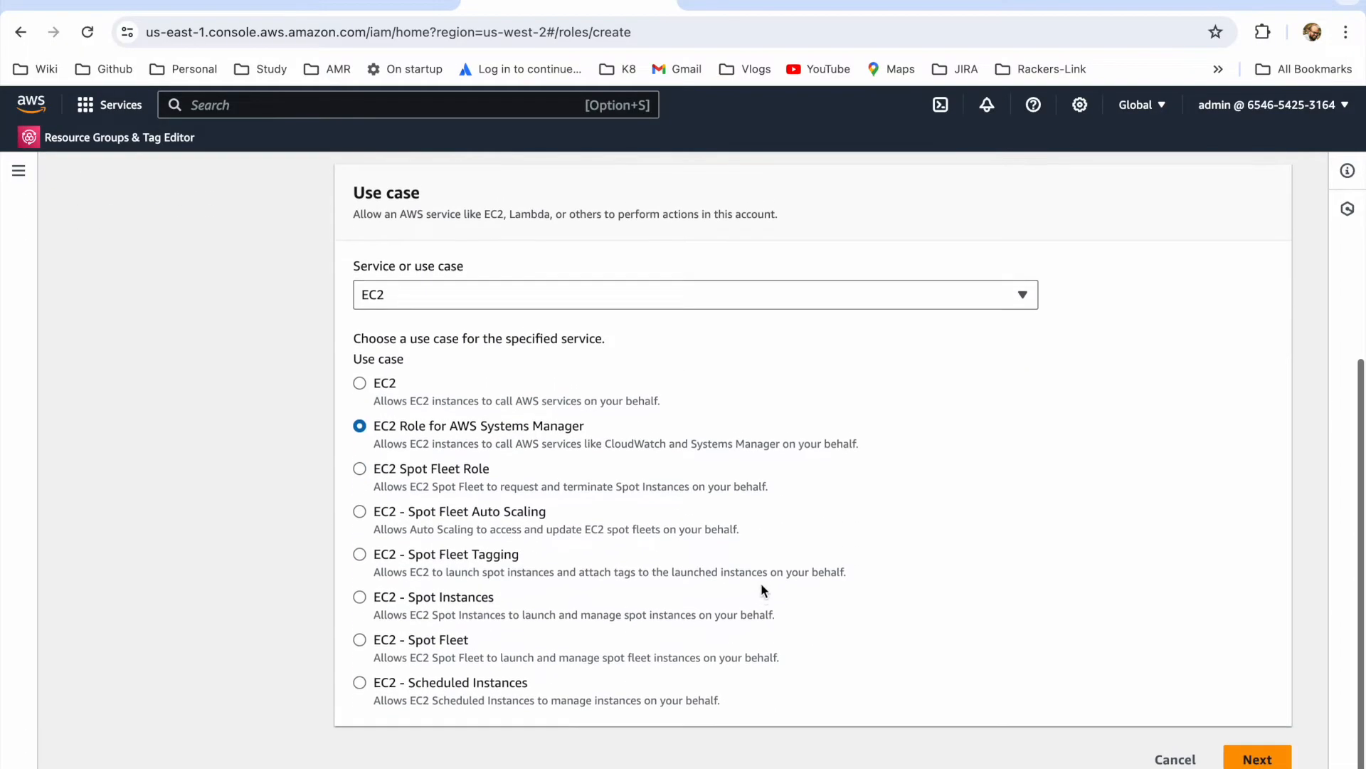
left_click(1256, 760)
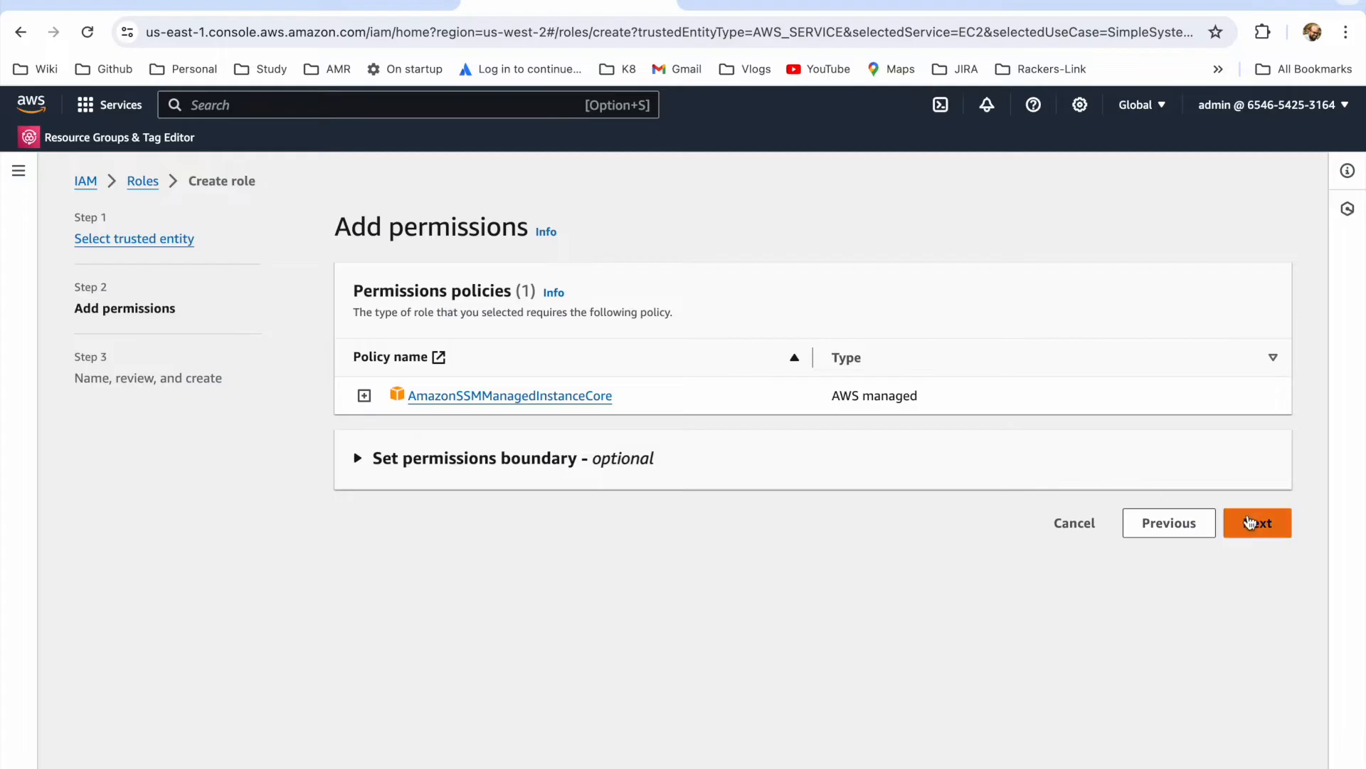
Step: Accept the AmazonSSMManagedInstanceCore policy, create the role with the name demo, and open its details
left_click(1250, 517)
scroll(798, 633, "down", 1)
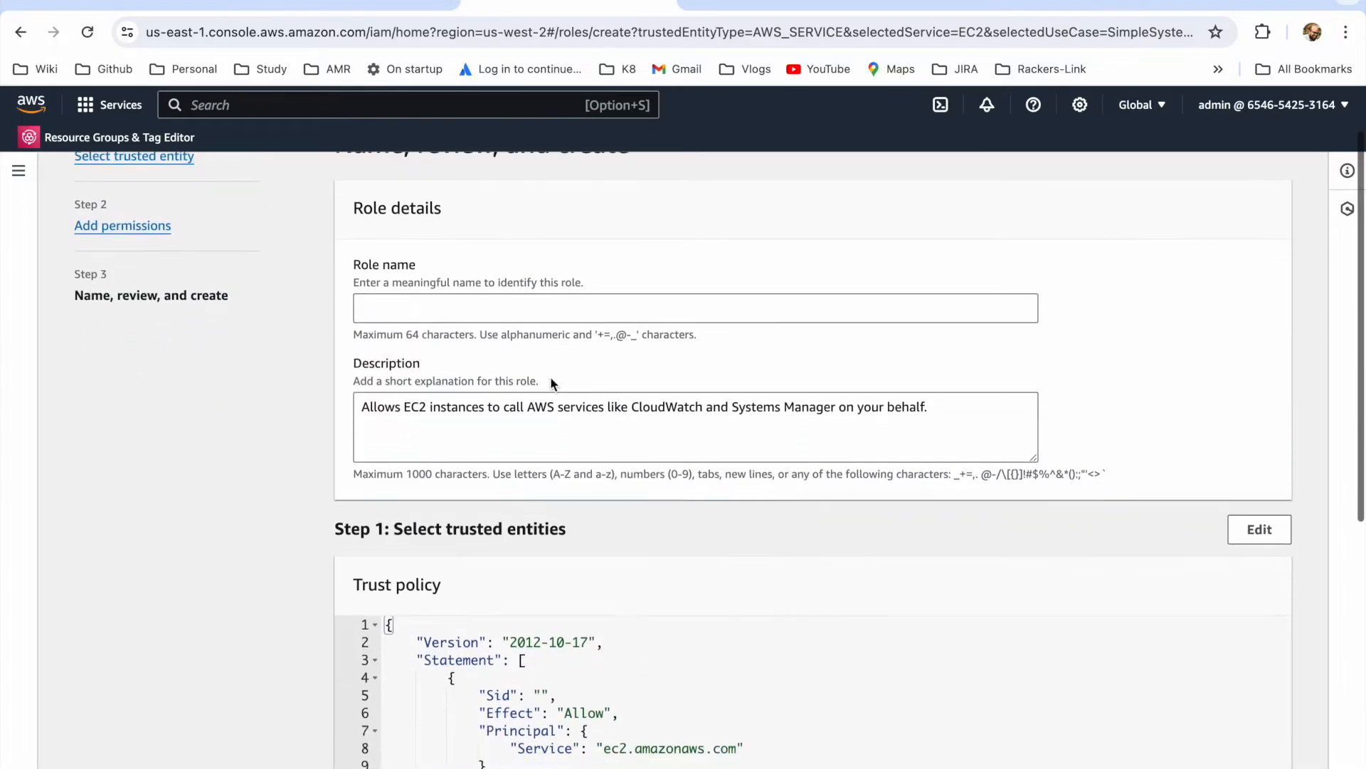
left_click(486, 315)
type("demo")
left_click(564, 393)
scroll(564, 391, "down", 3)
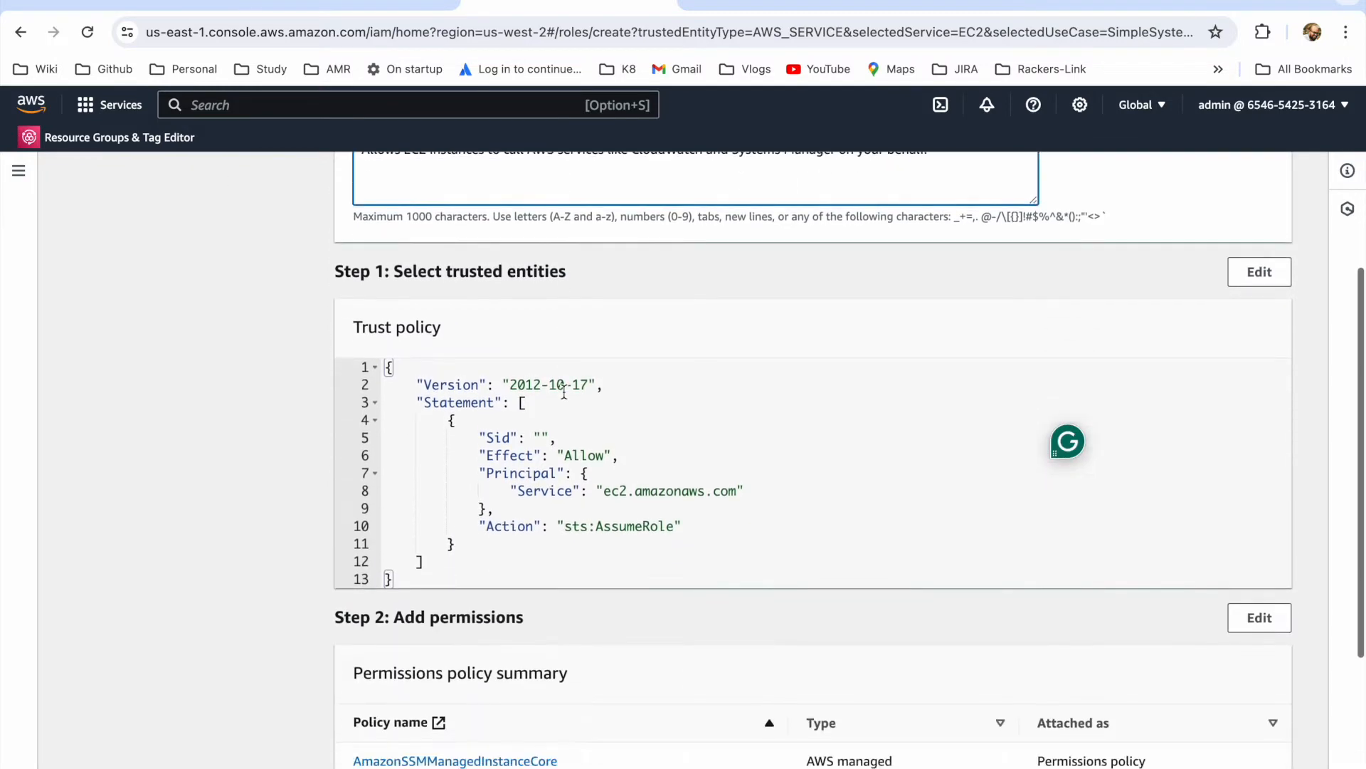
scroll(564, 391, "down", 5)
left_click(1199, 751)
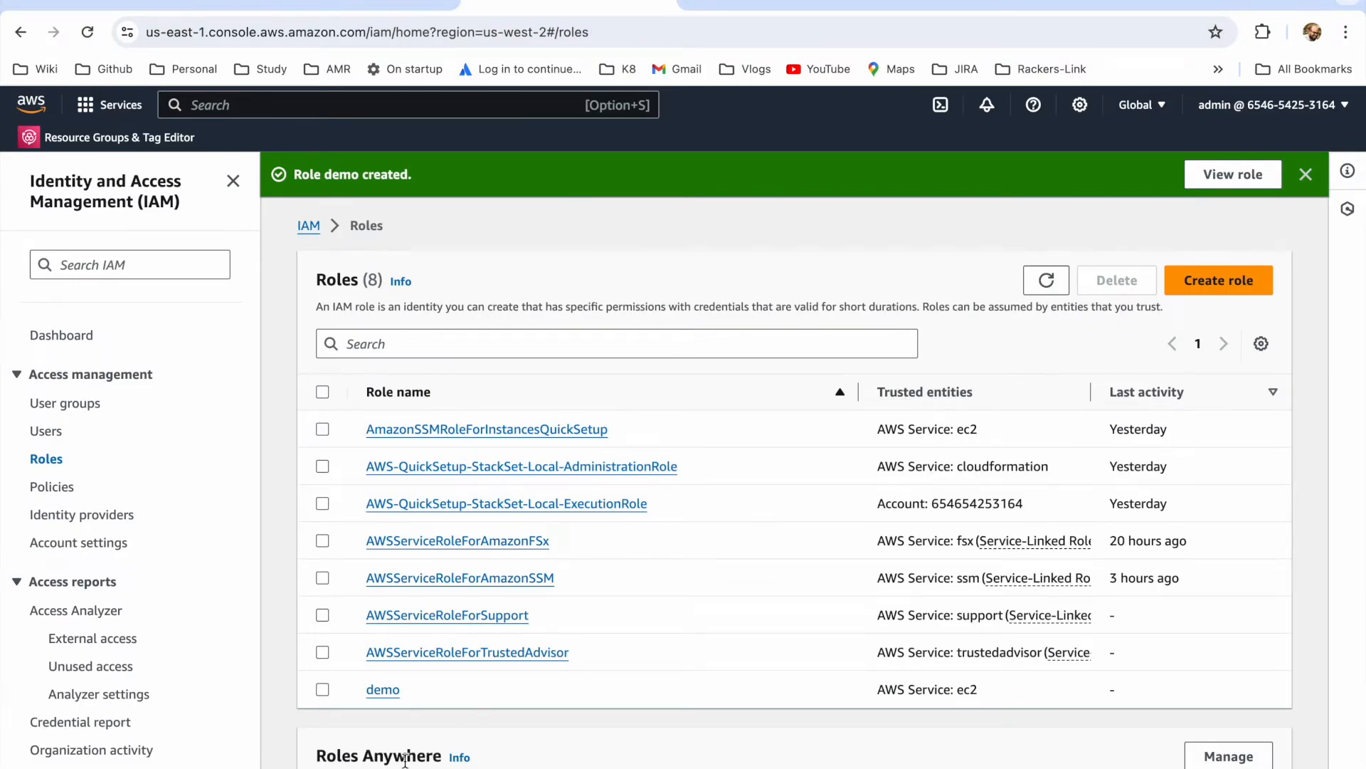
left_click(382, 691)
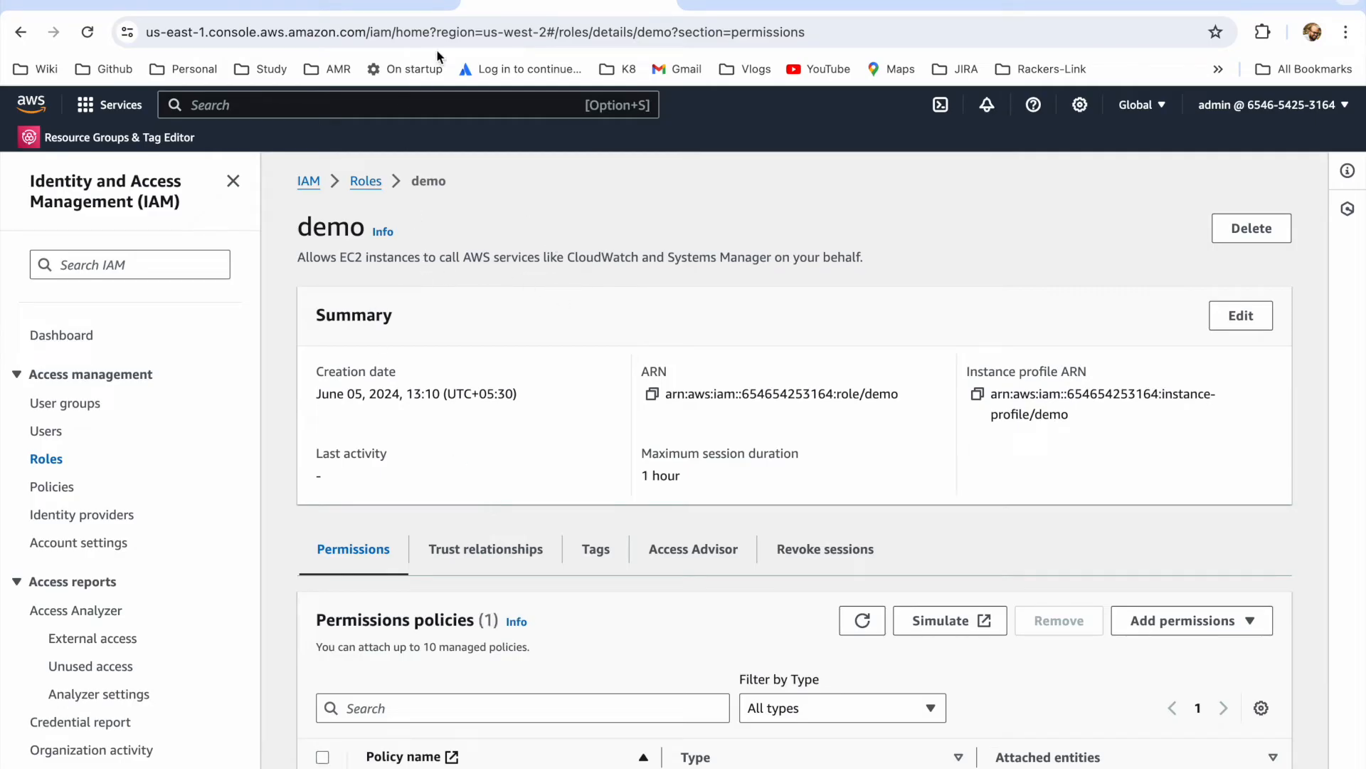
Step: Return to the EC2 instances browser tab, attach the IAM role demo to the demo instance, and refresh the instance list
left_click(357, 5)
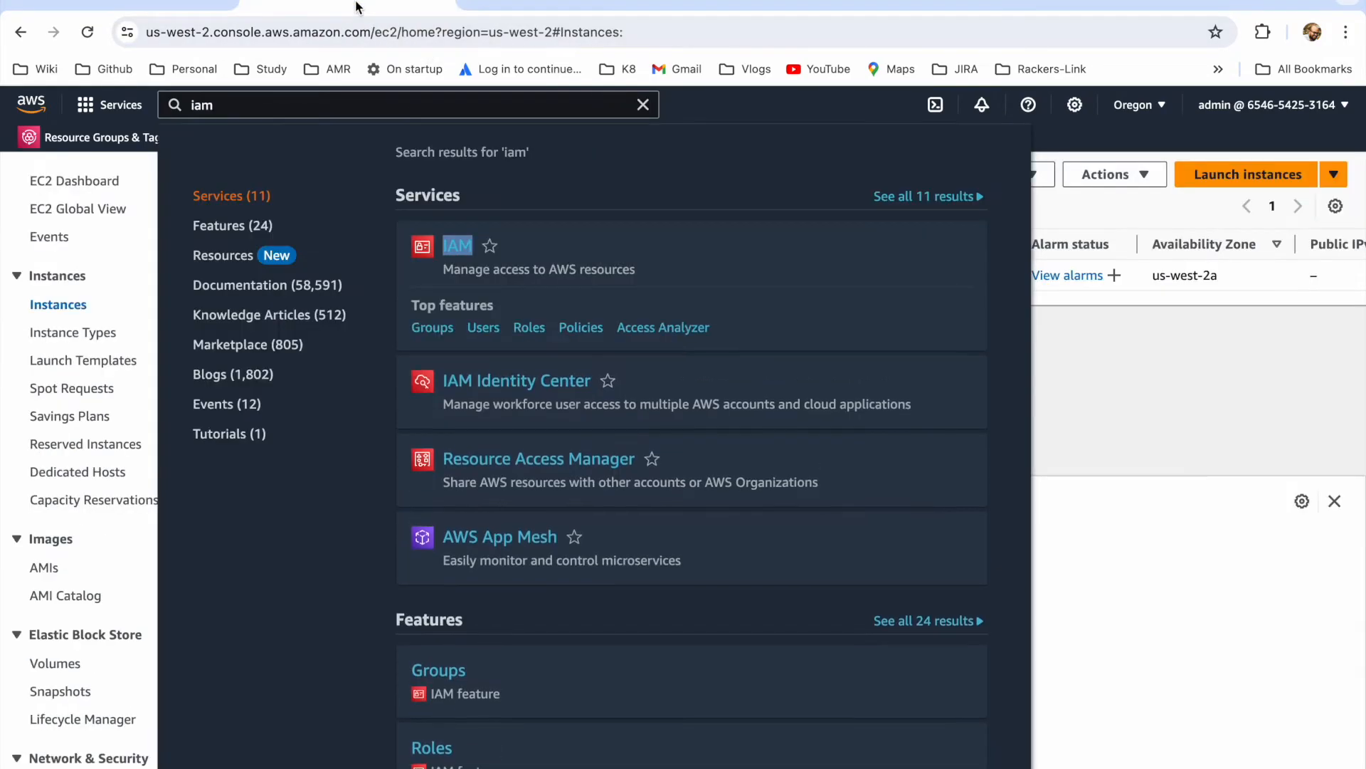
left_click(1095, 384)
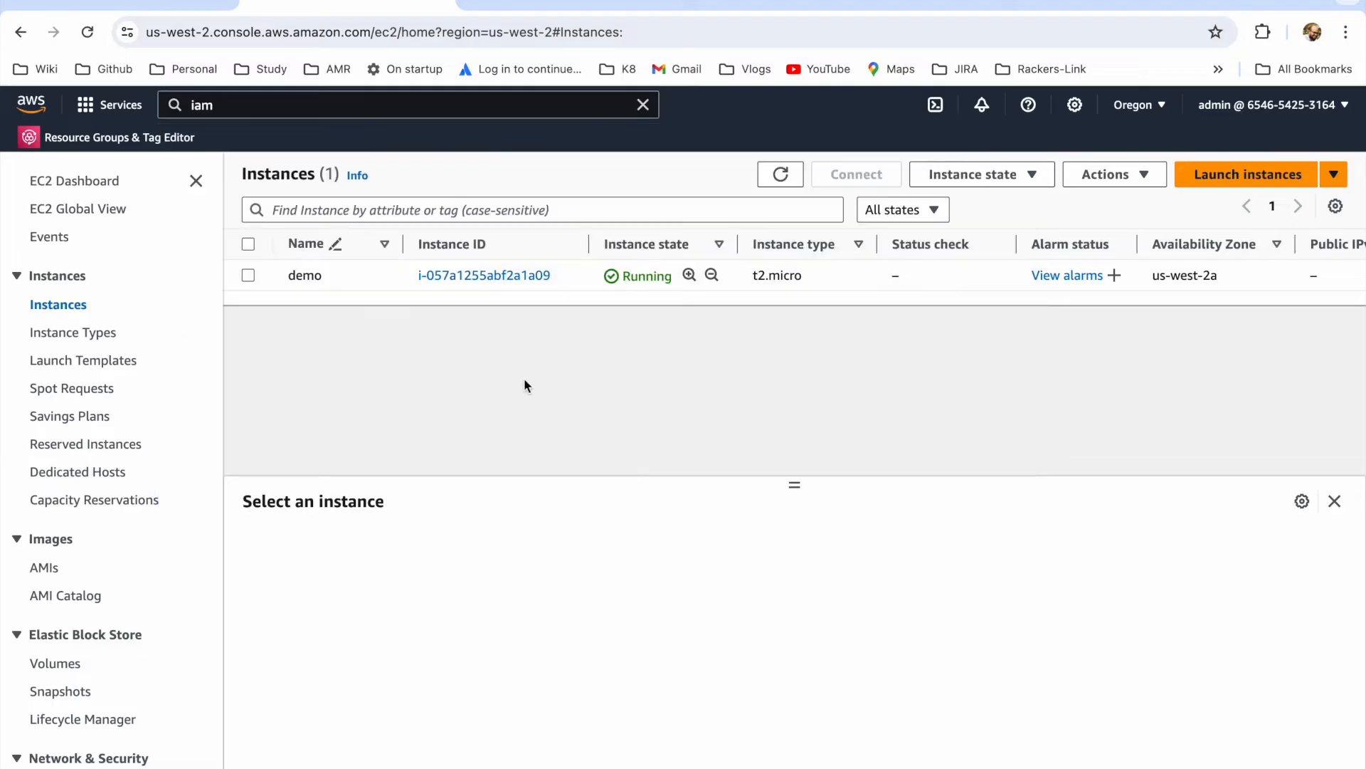
left_click(249, 276)
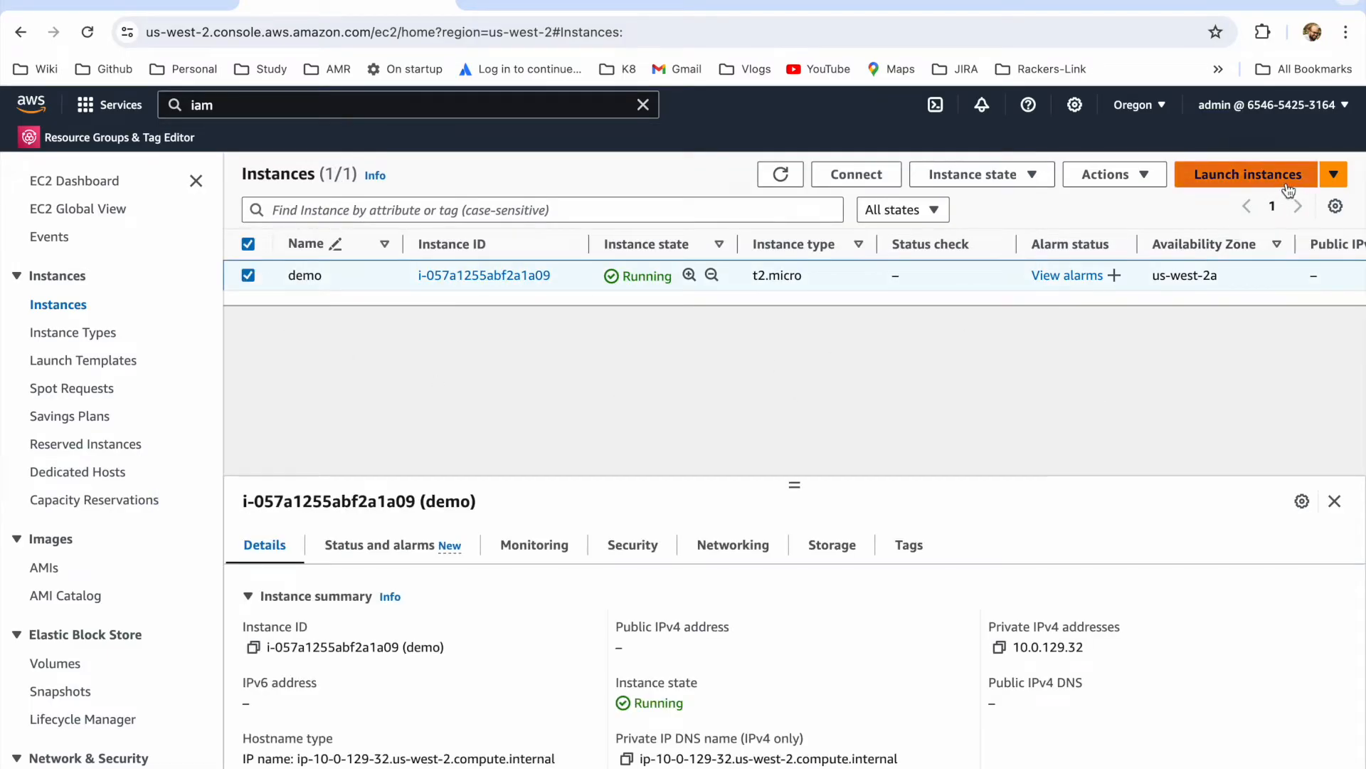
left_click(1150, 181)
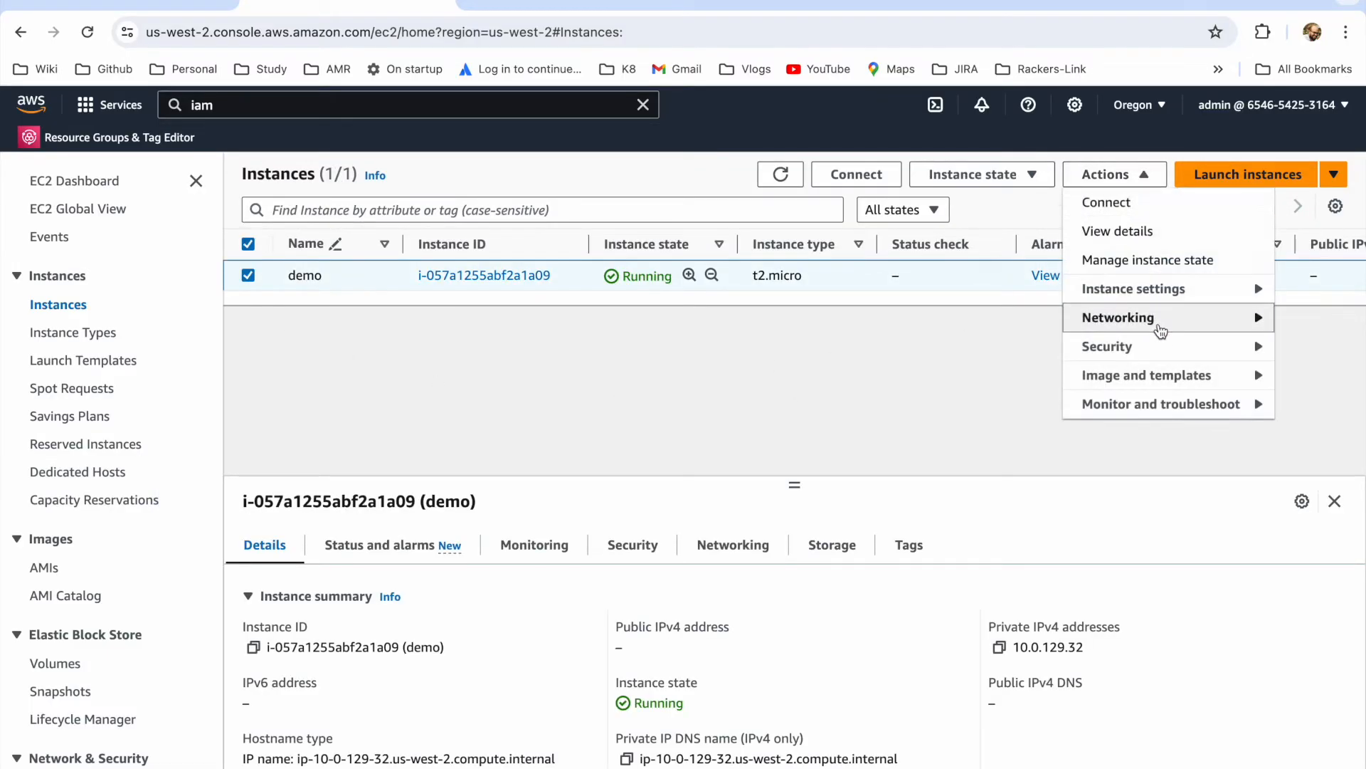
mouse_move(1214, 348)
left_click(989, 403)
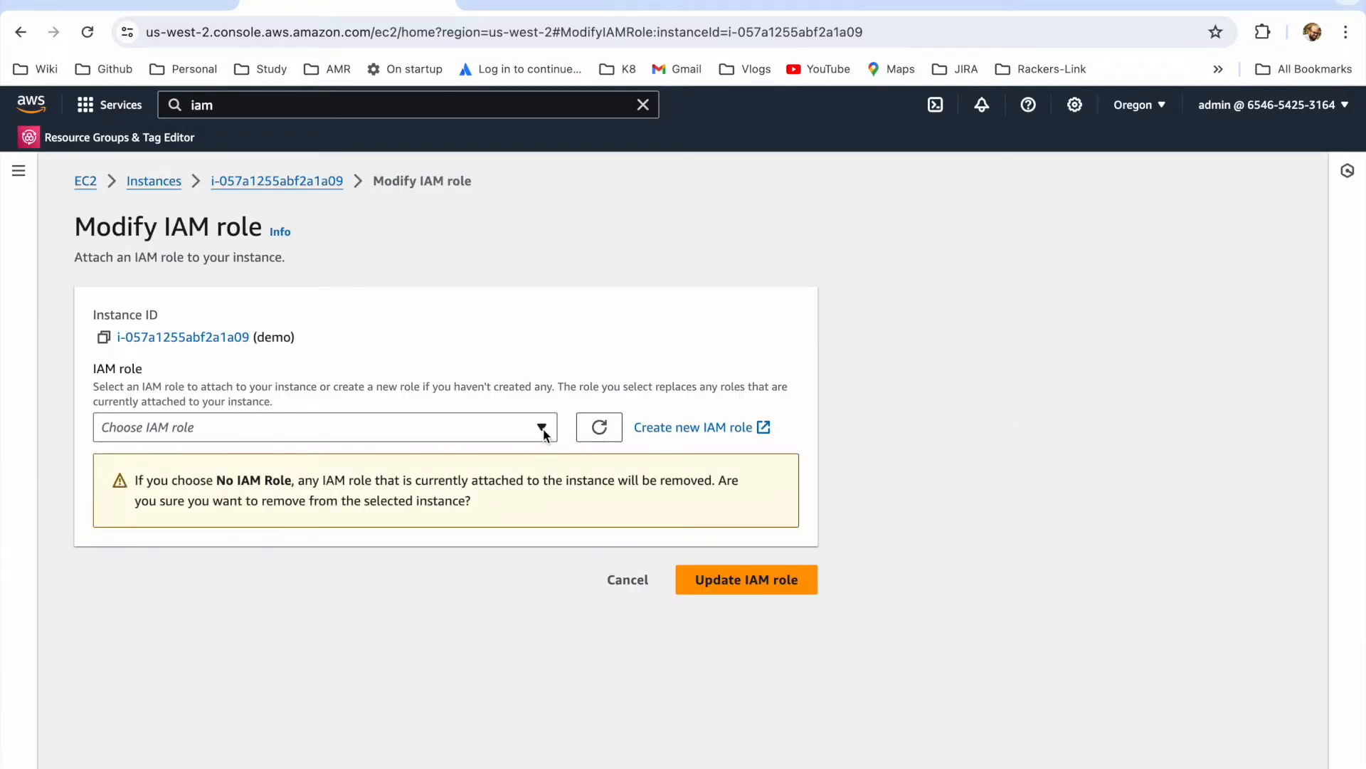
left_click(542, 430)
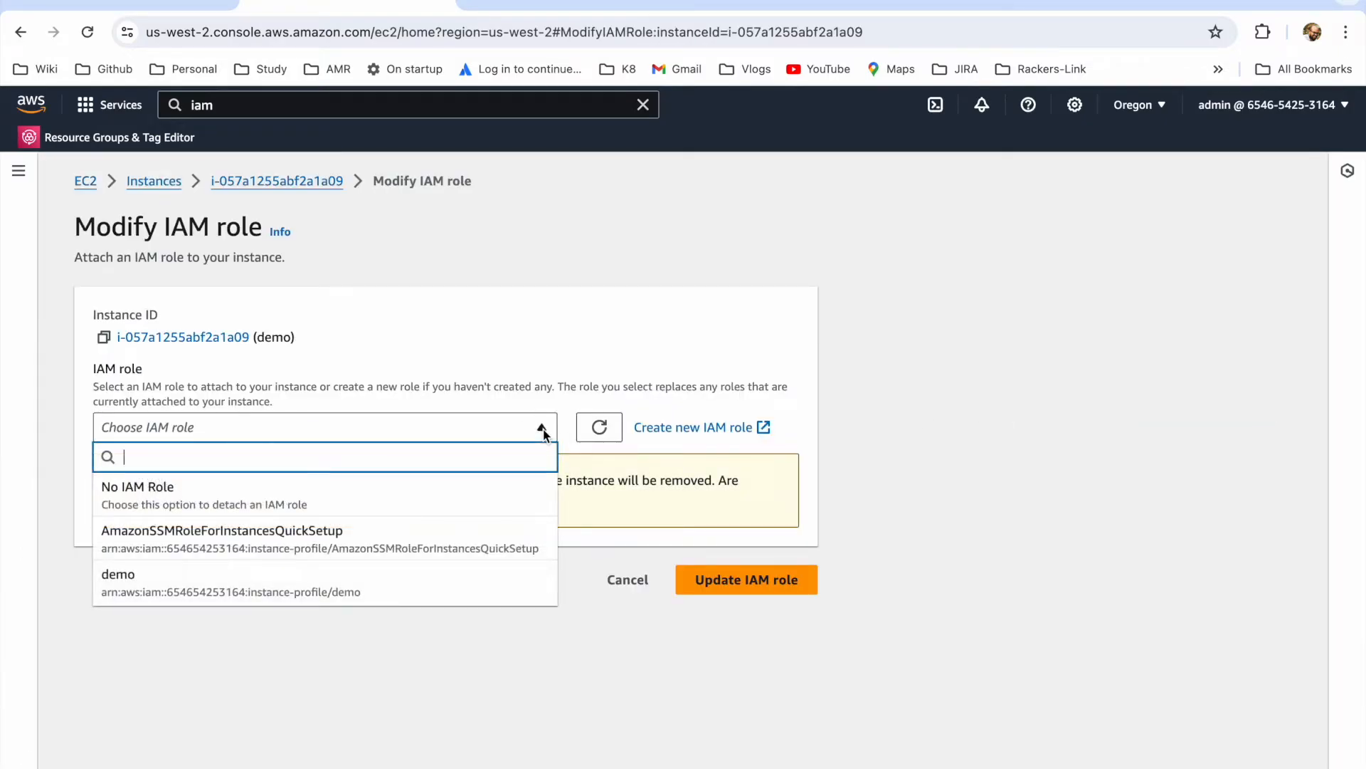
left_click(342, 589)
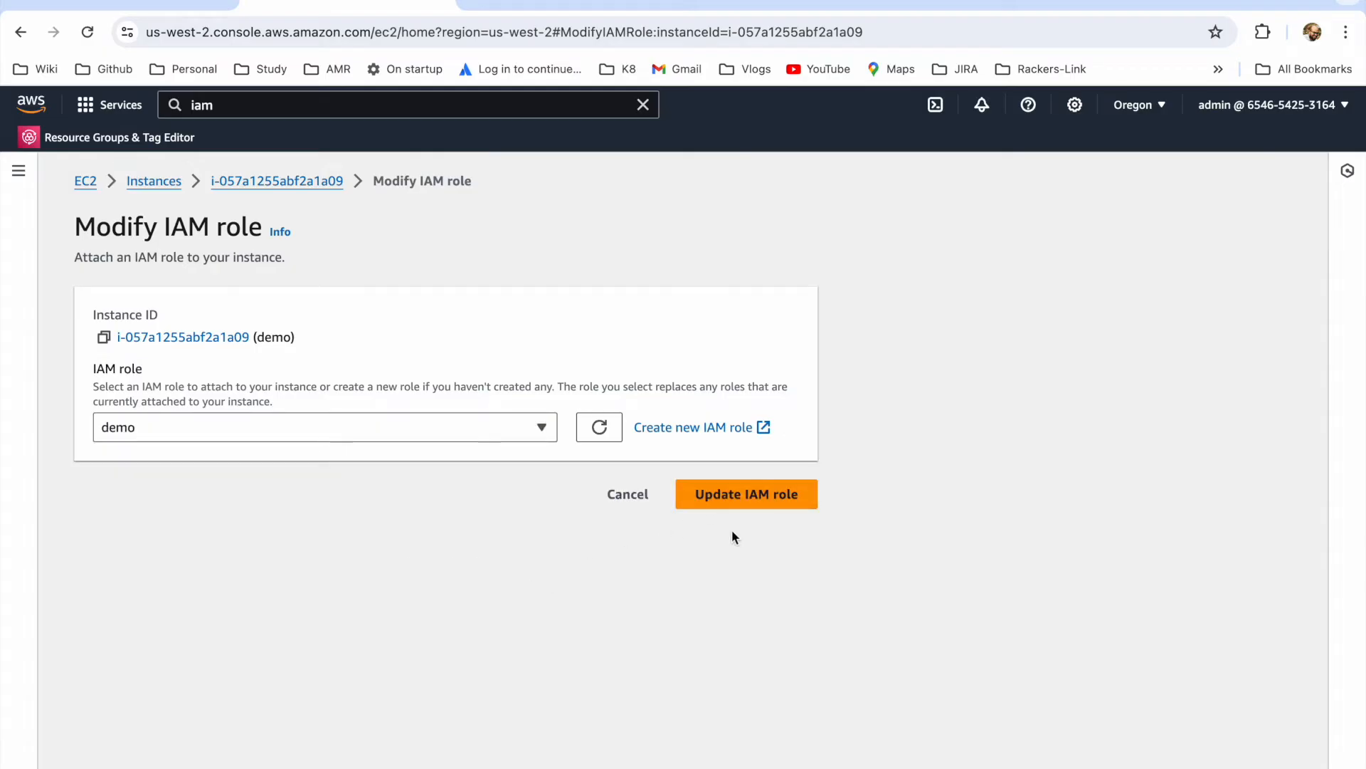
left_click(720, 502)
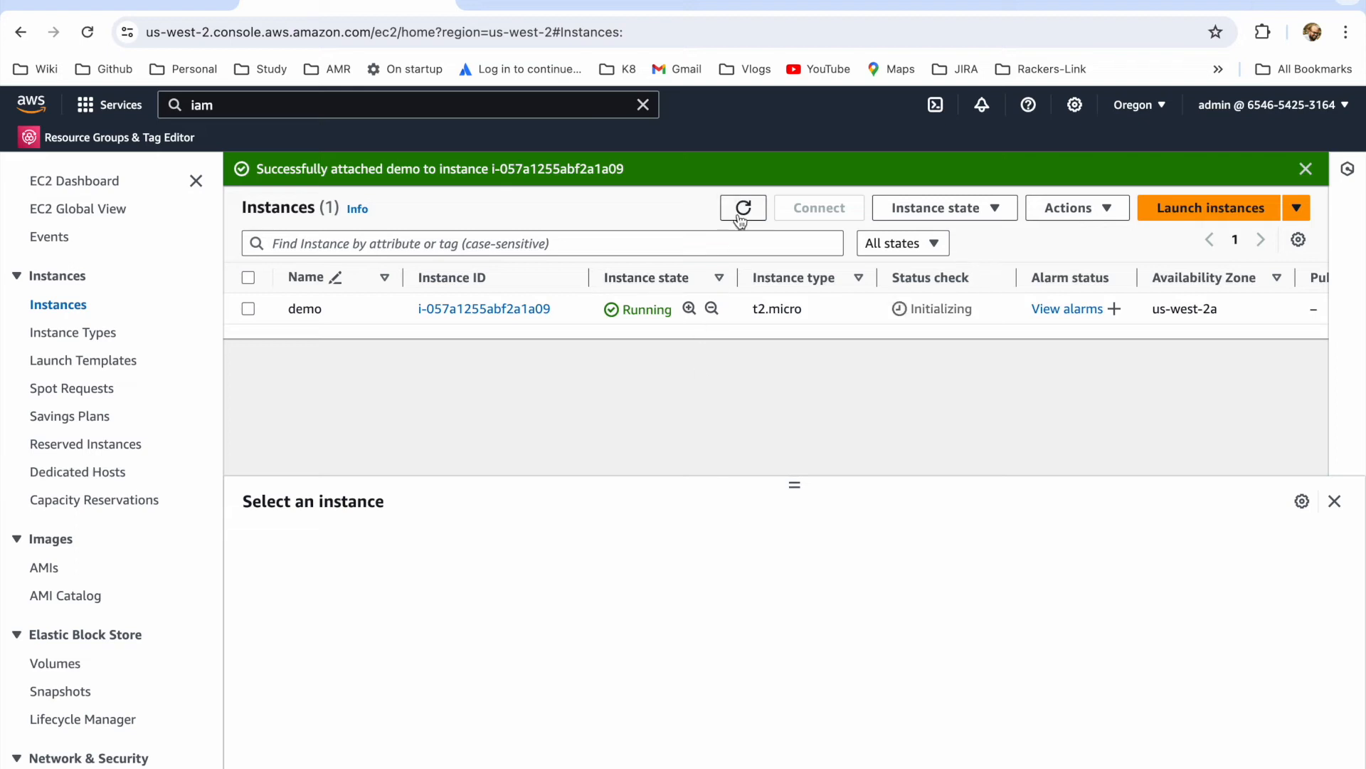
left_click(743, 207)
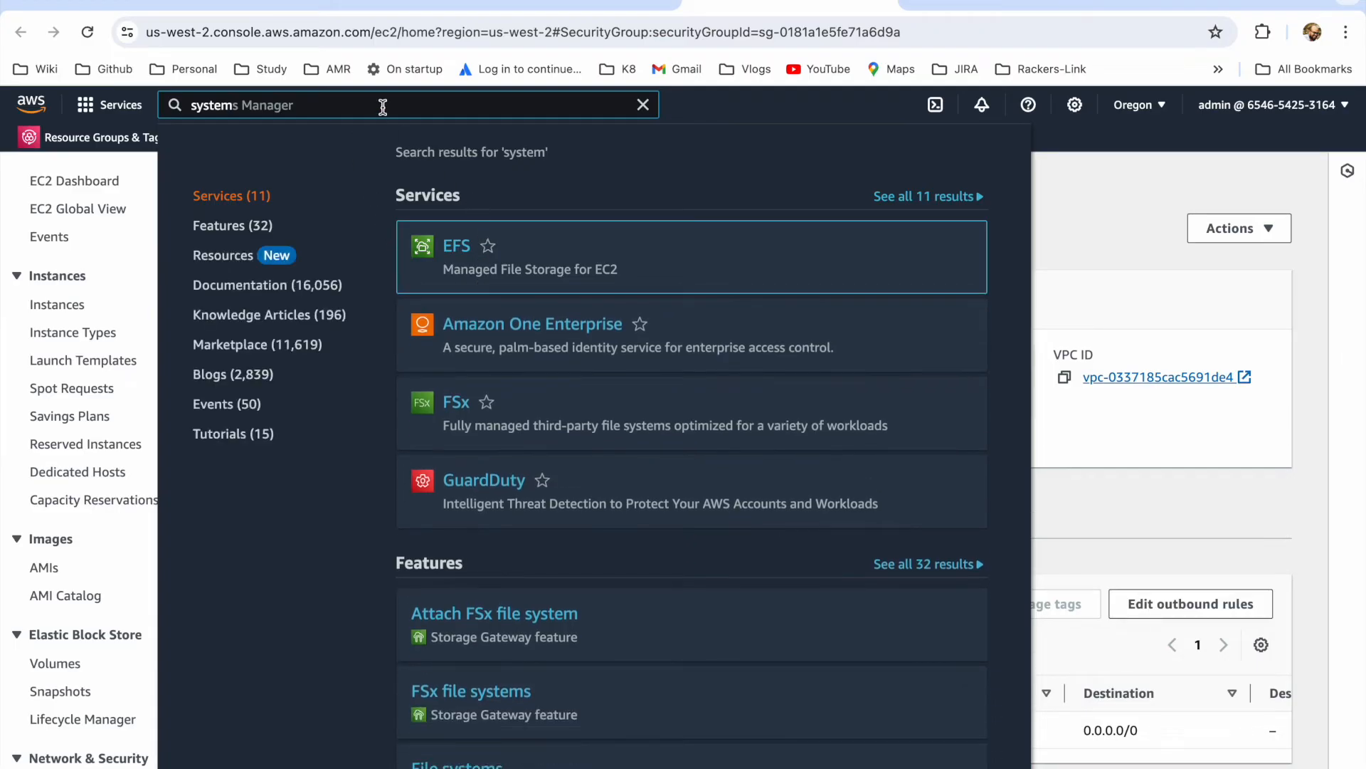
Step: Search for the Systems Manager service, open it in a new browser tab, and switch to that tab
key("Right")
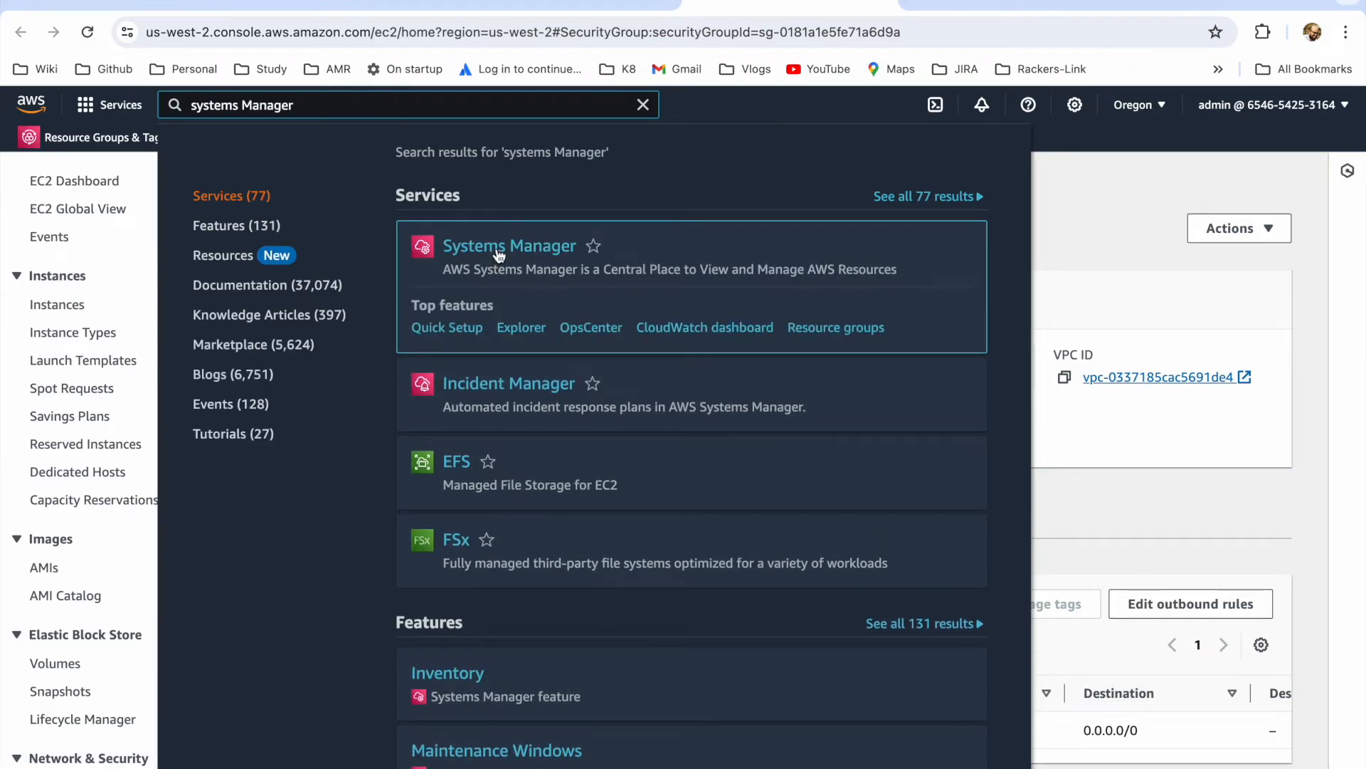
right_click(499, 246)
left_click(562, 258)
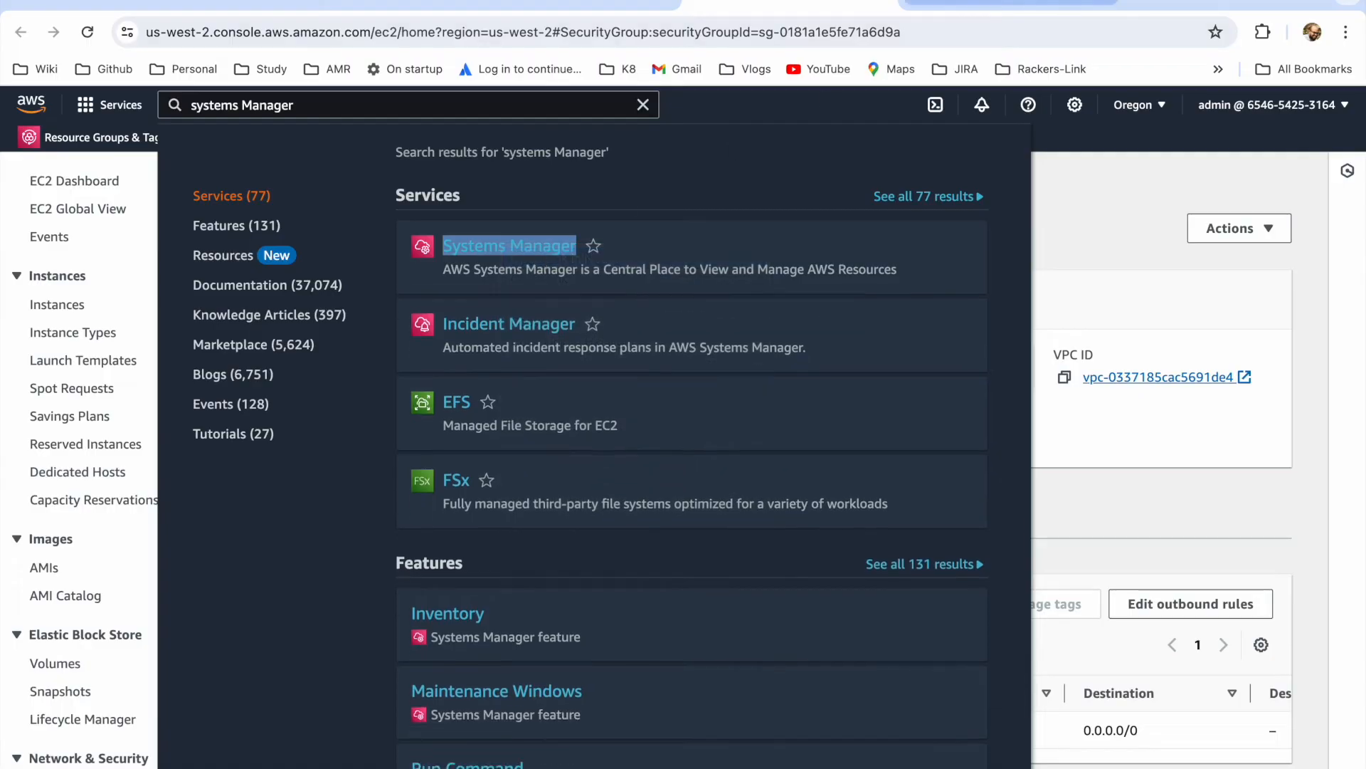
left_click(1008, 3)
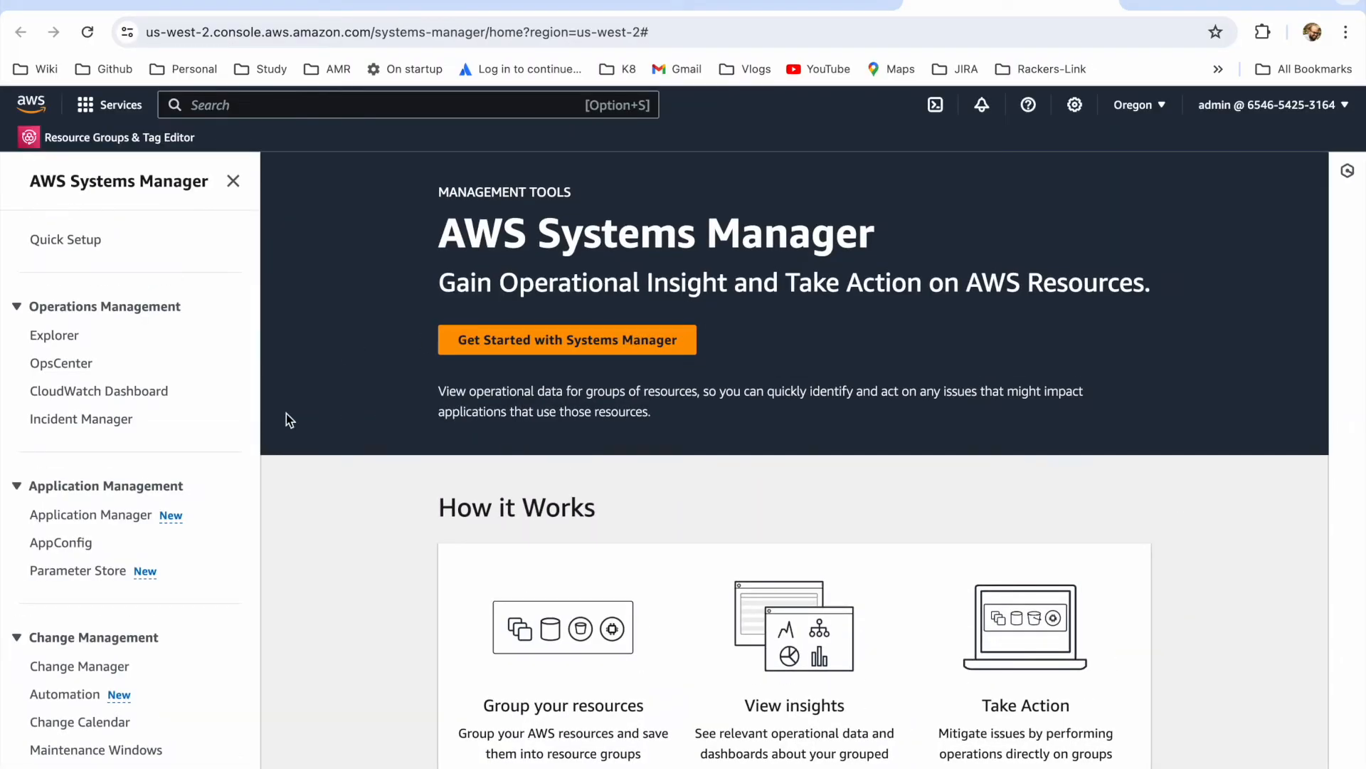
scroll(205, 491, "down", 5)
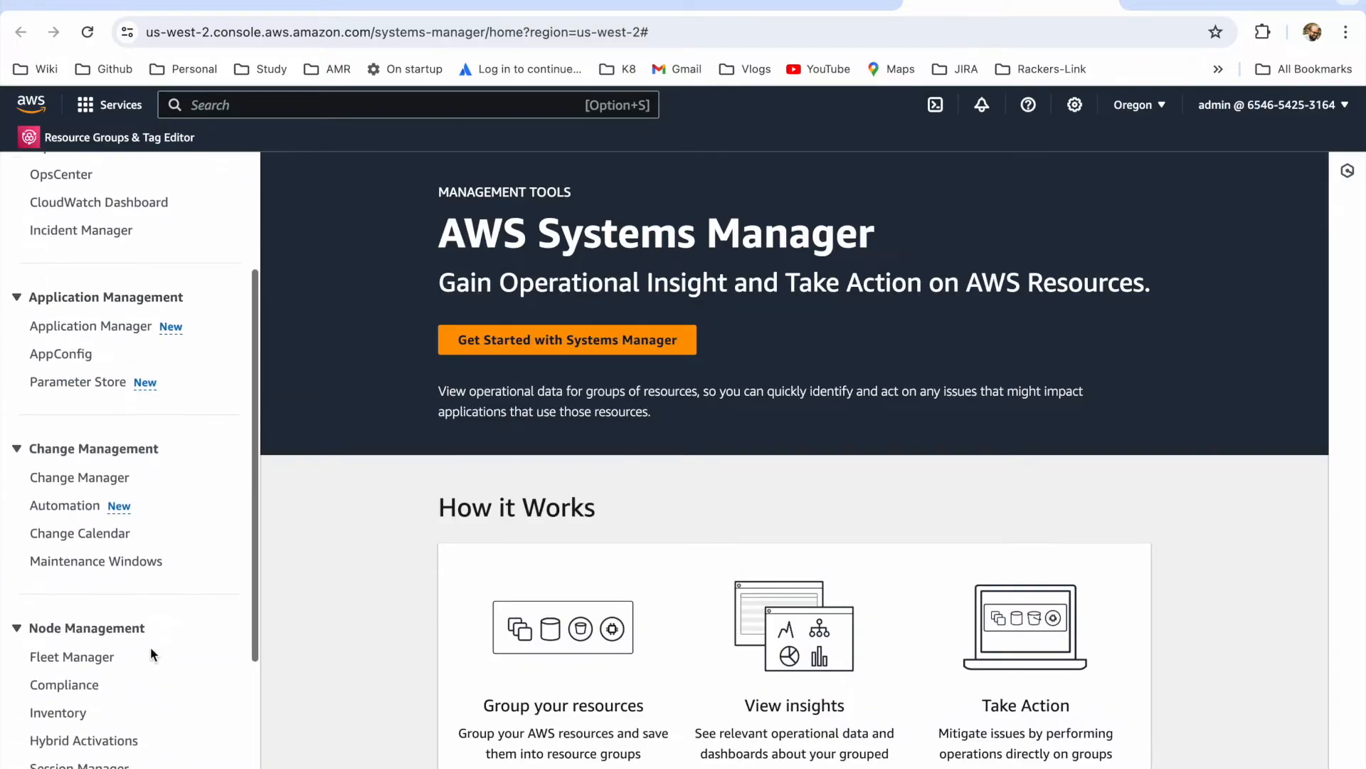
Step: Open Fleet Manager in Systems Manager and get started to view the managed nodes list
left_click(91, 659)
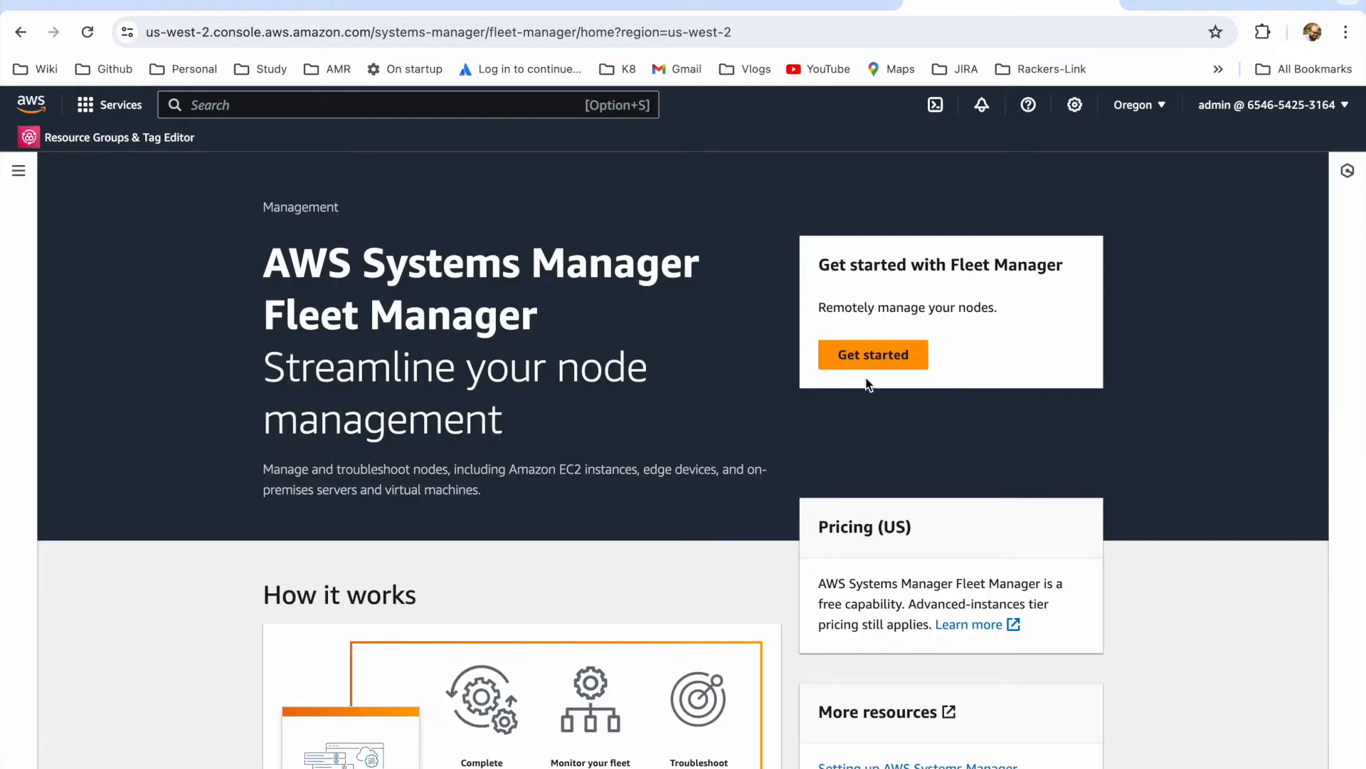
left_click(874, 354)
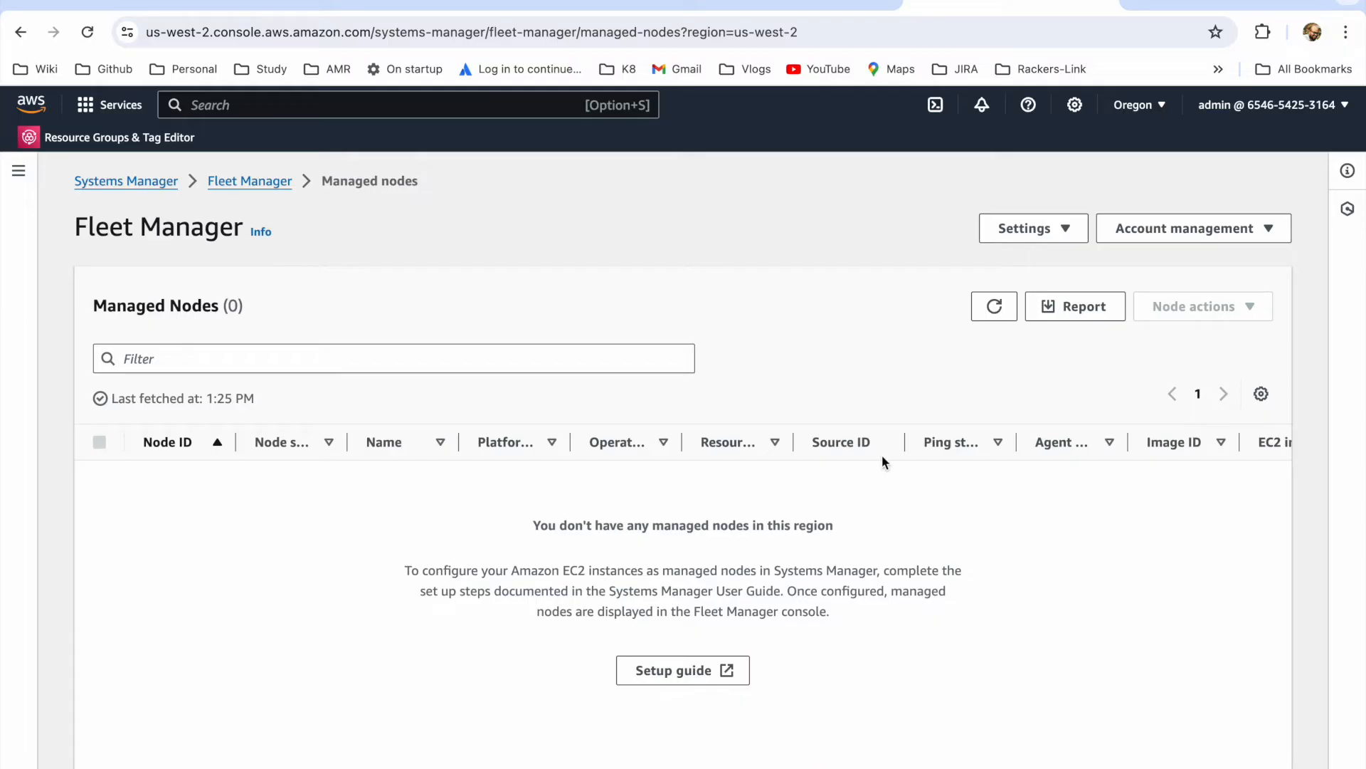
Step: Switch to the EC2 security group creation form and name the new security group demo-endpoint-sg
left_click(410, 97)
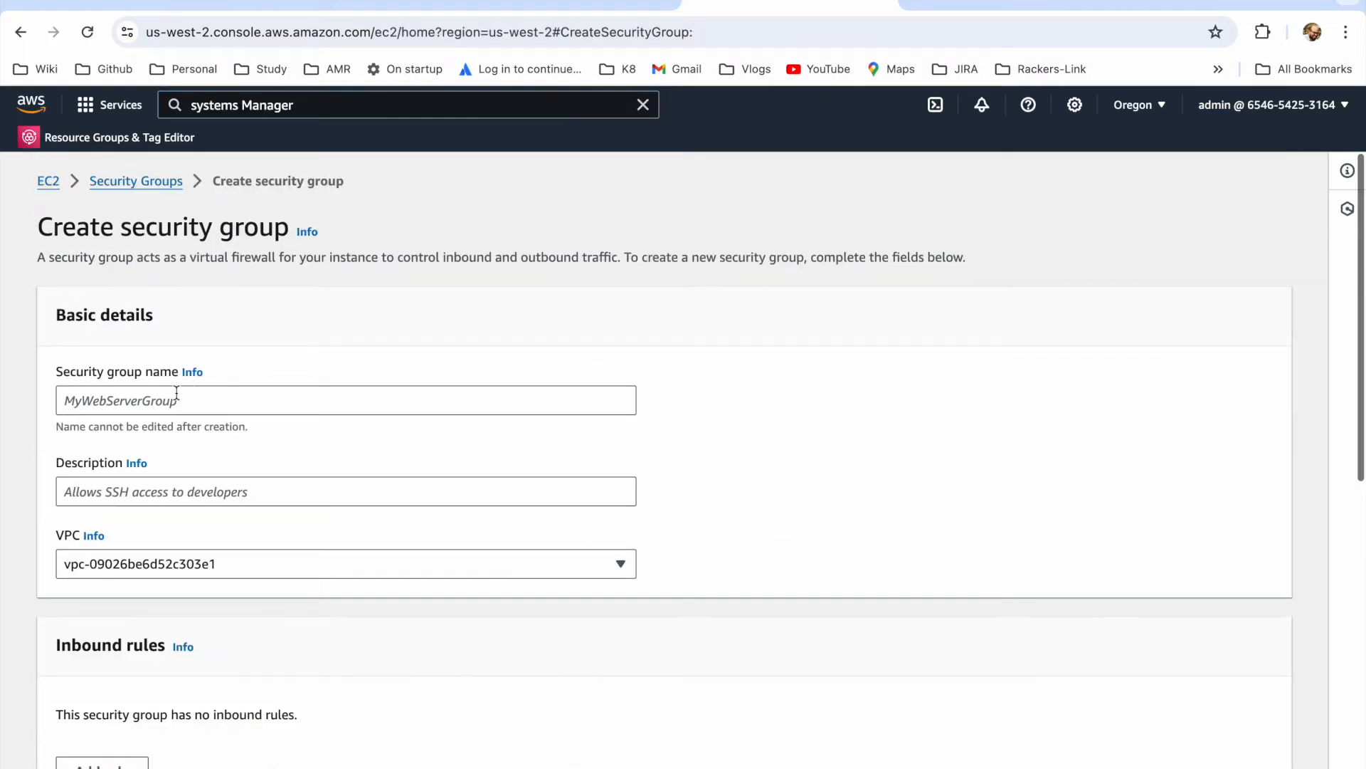
left_click(156, 393)
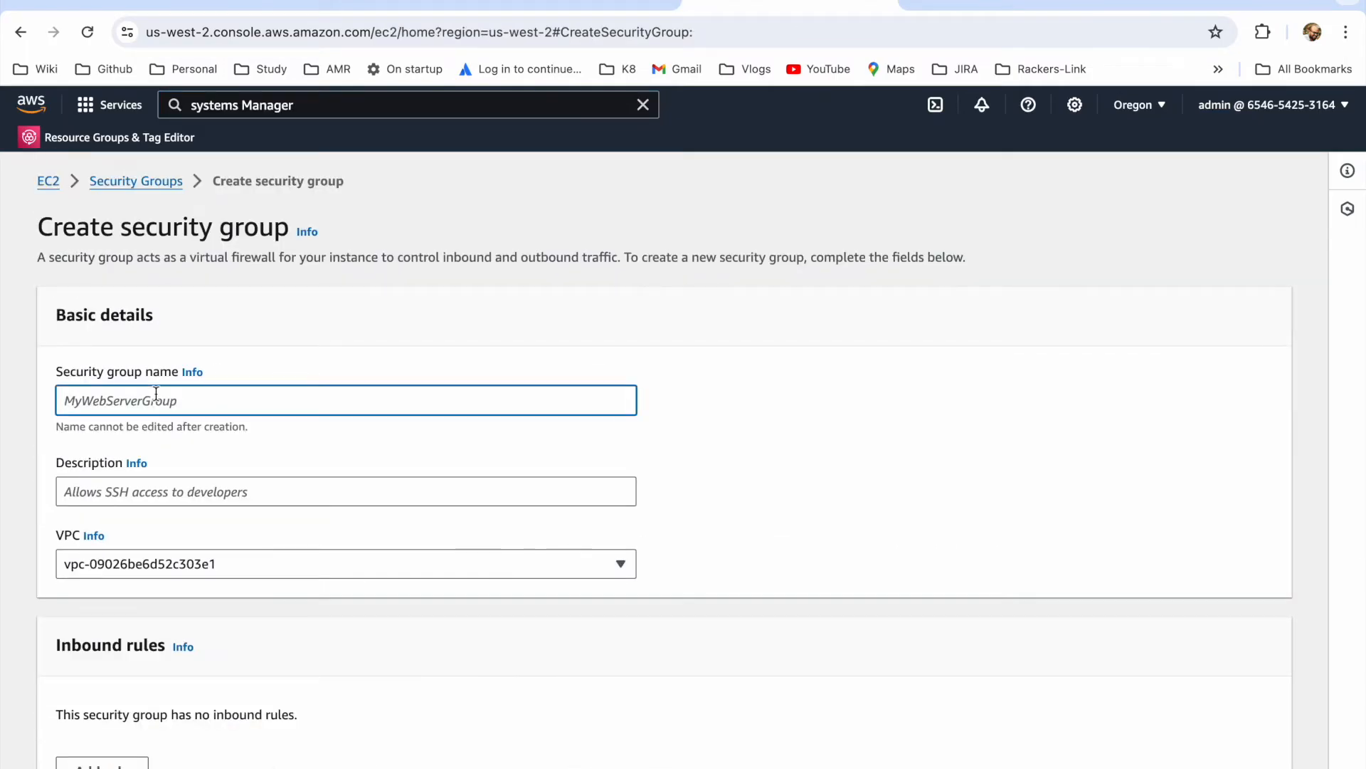
type("demo-endpointr-sg")
left_click(158, 401)
key("BackSpace")
Step: Describe the security group as "Allow 443 from instance sg" and place it in project-vpc
left_click(143, 492)
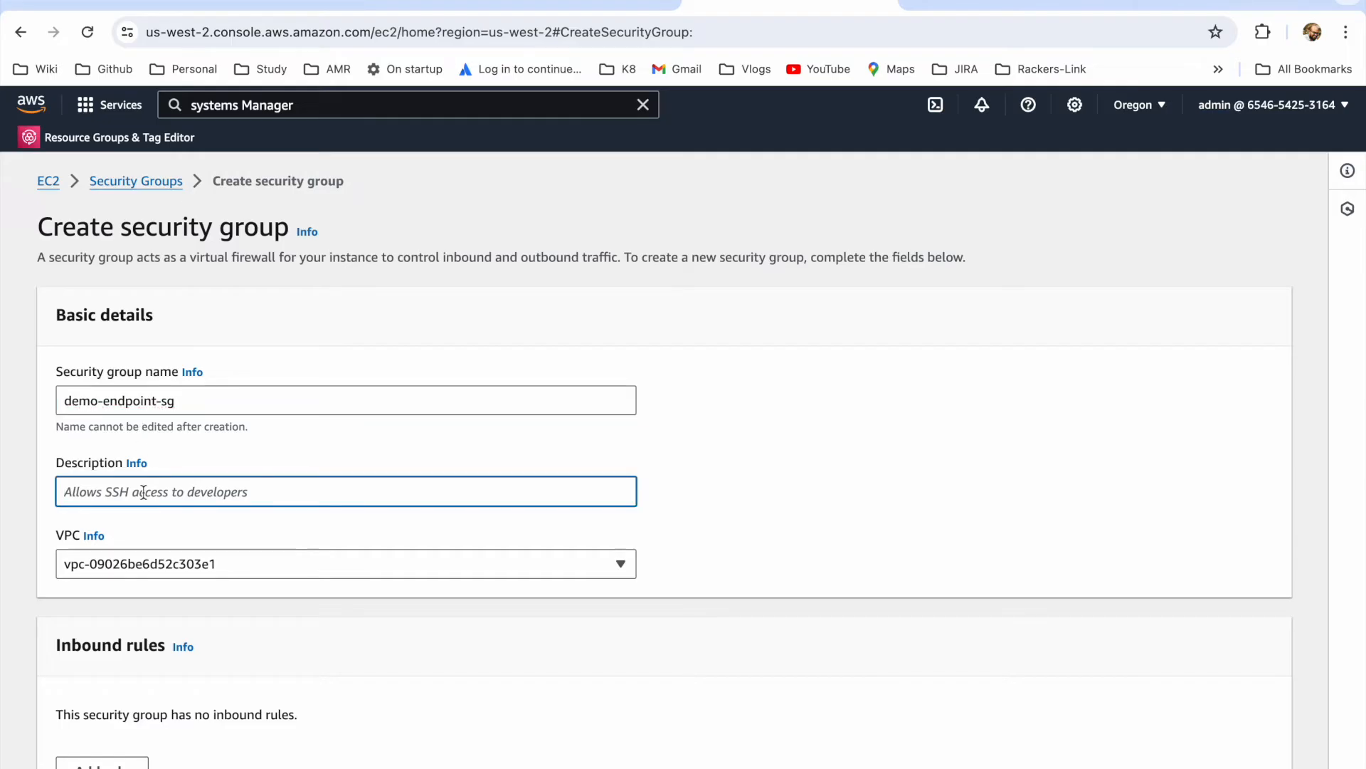
type("Allow 443")
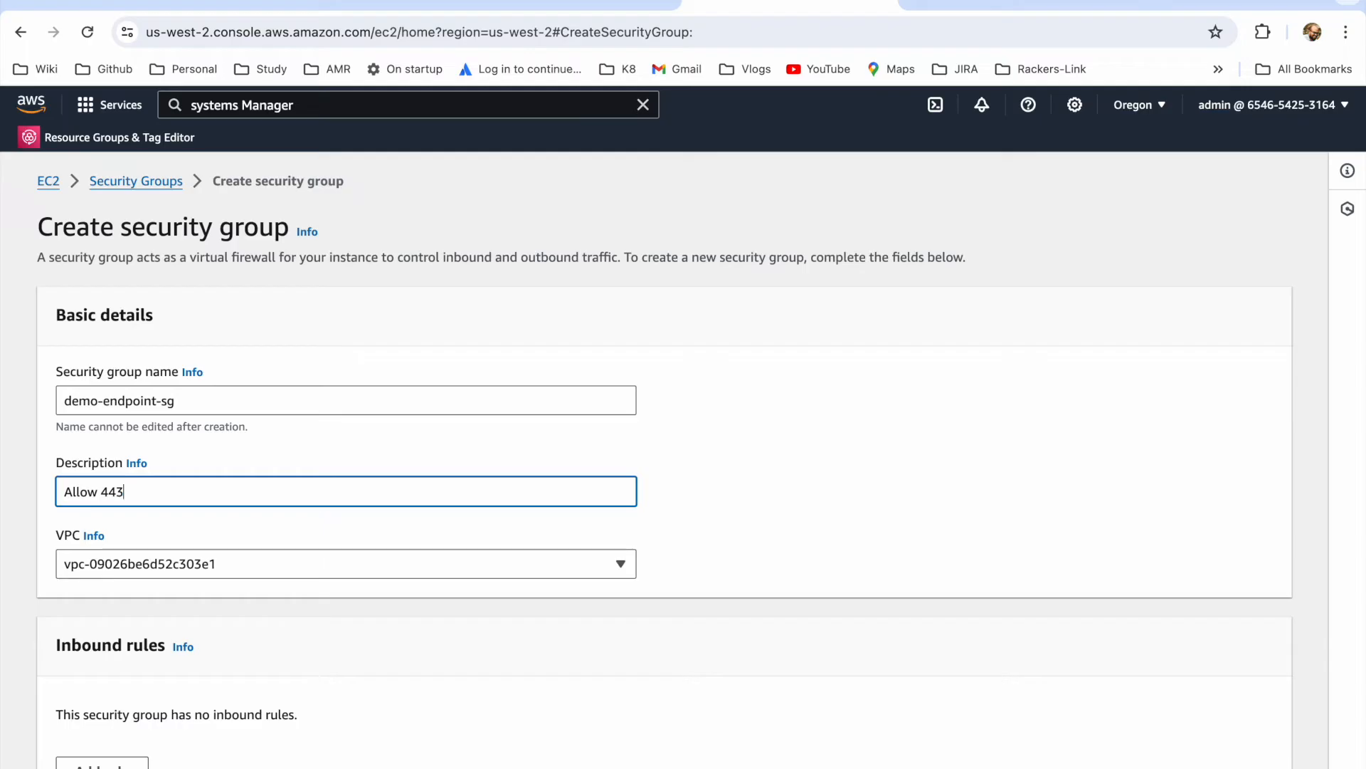
type(" from instace sg")
left_click(185, 489)
type("n")
scroll(228, 514, "down", 3)
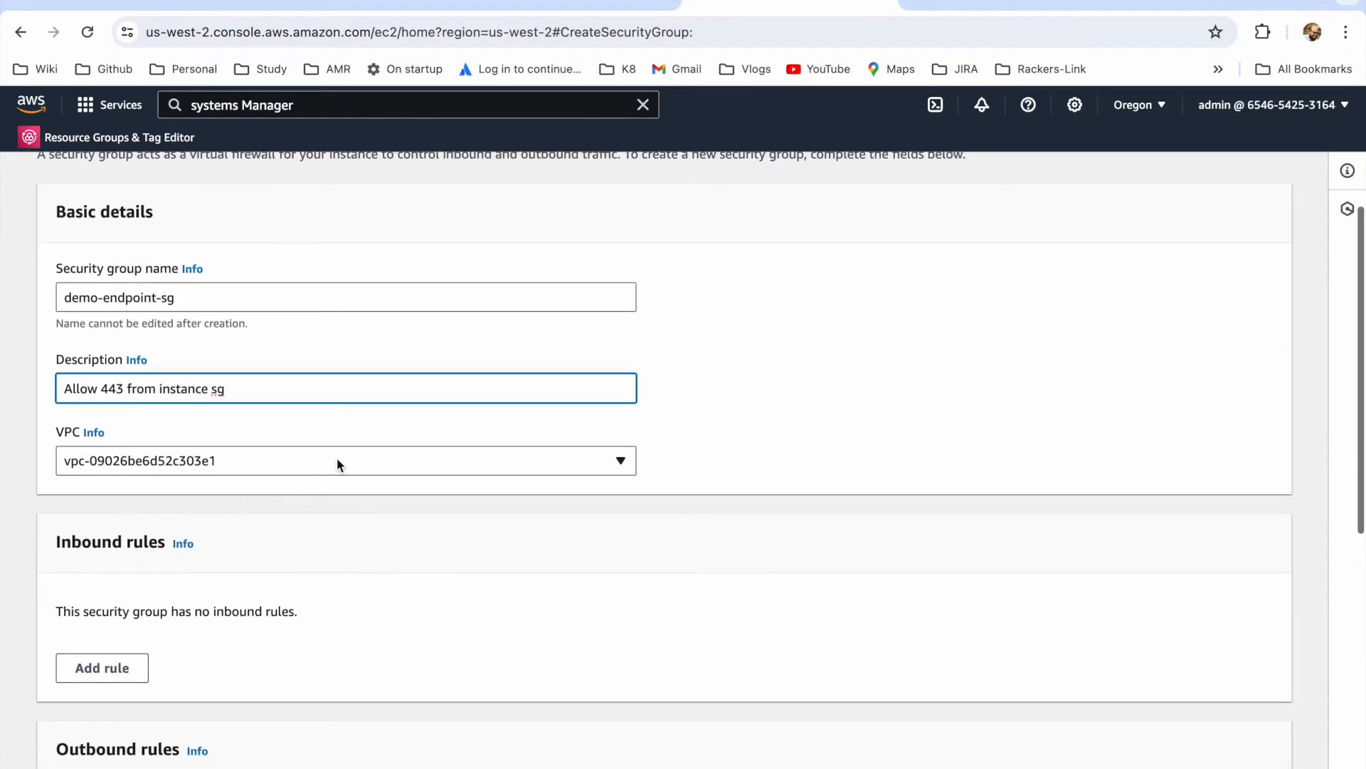
left_click(337, 460)
left_click(308, 569)
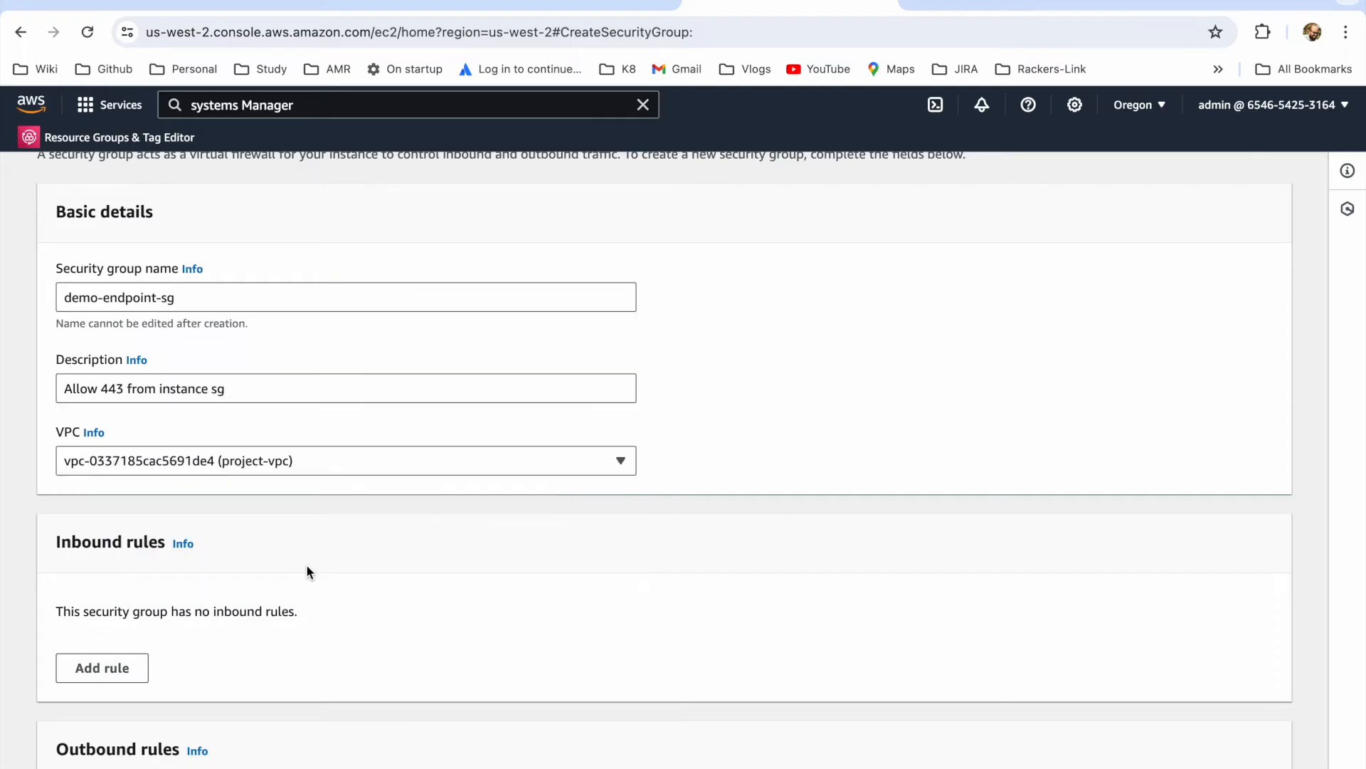
Step: Add an inbound HTTPS rule whose custom source is the demo security group
scroll(308, 572, "down", 5)
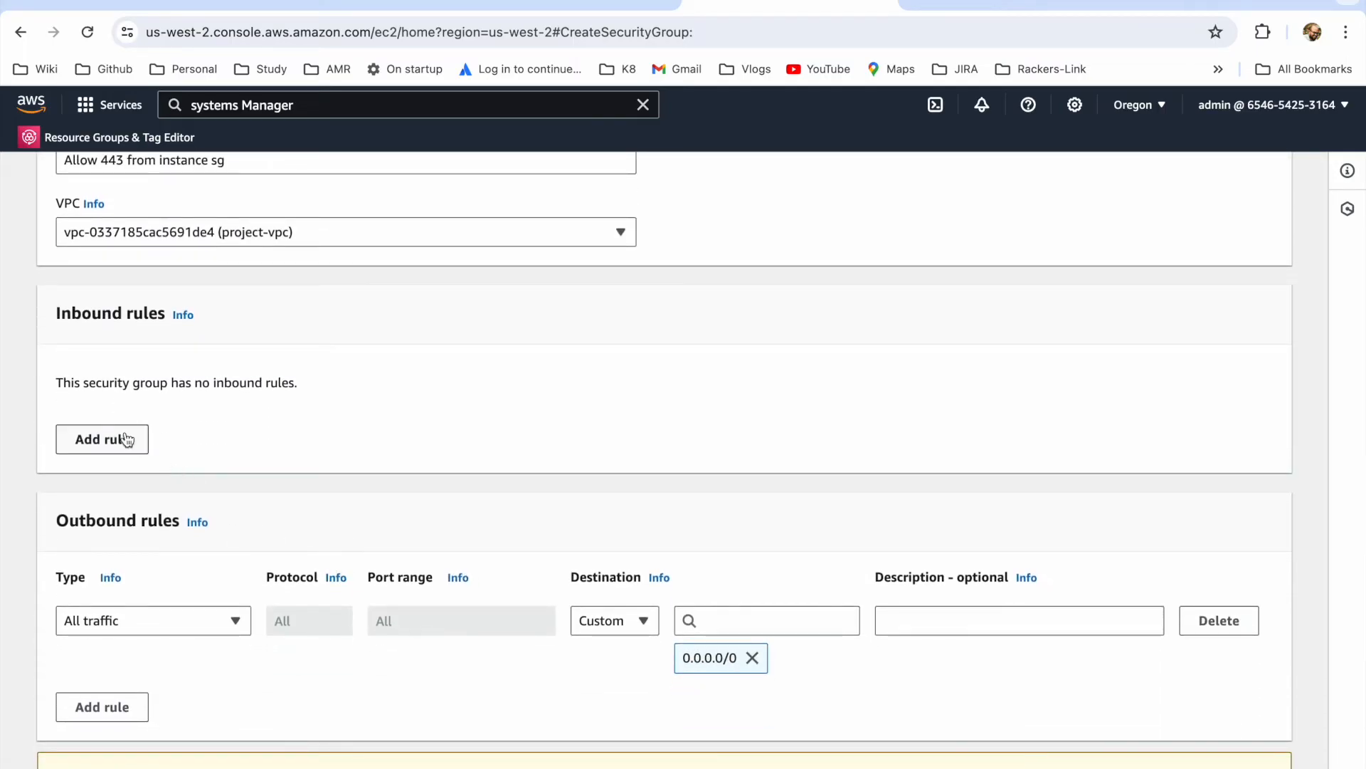
left_click(127, 439)
left_click(216, 420)
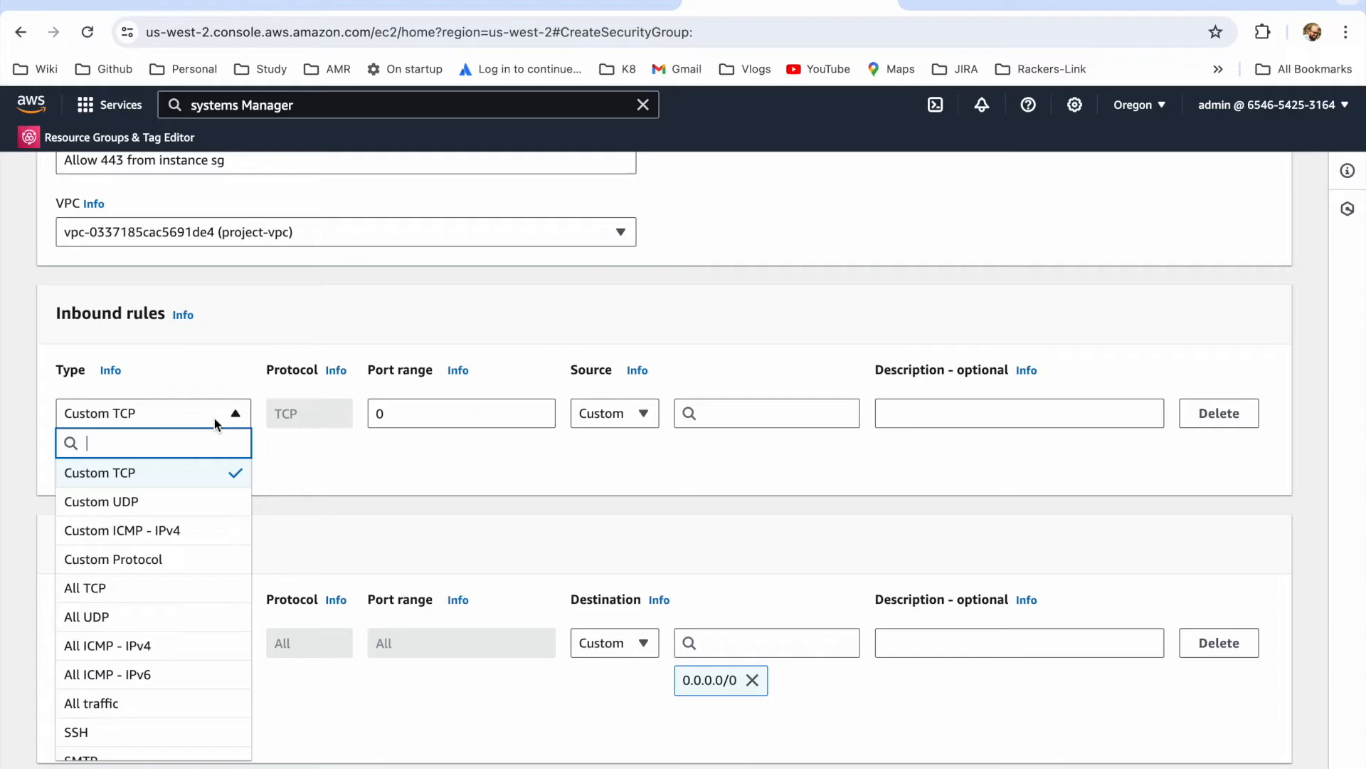
type("http")
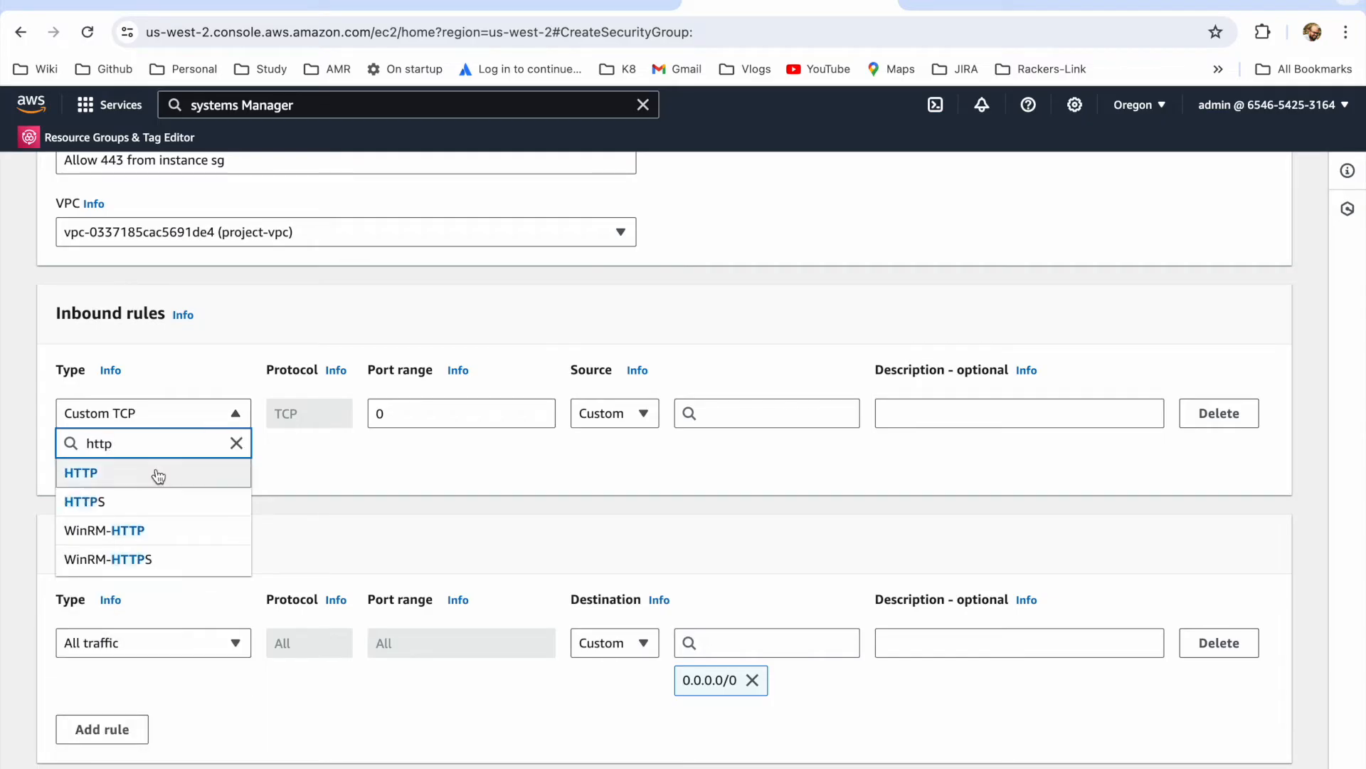
left_click(141, 503)
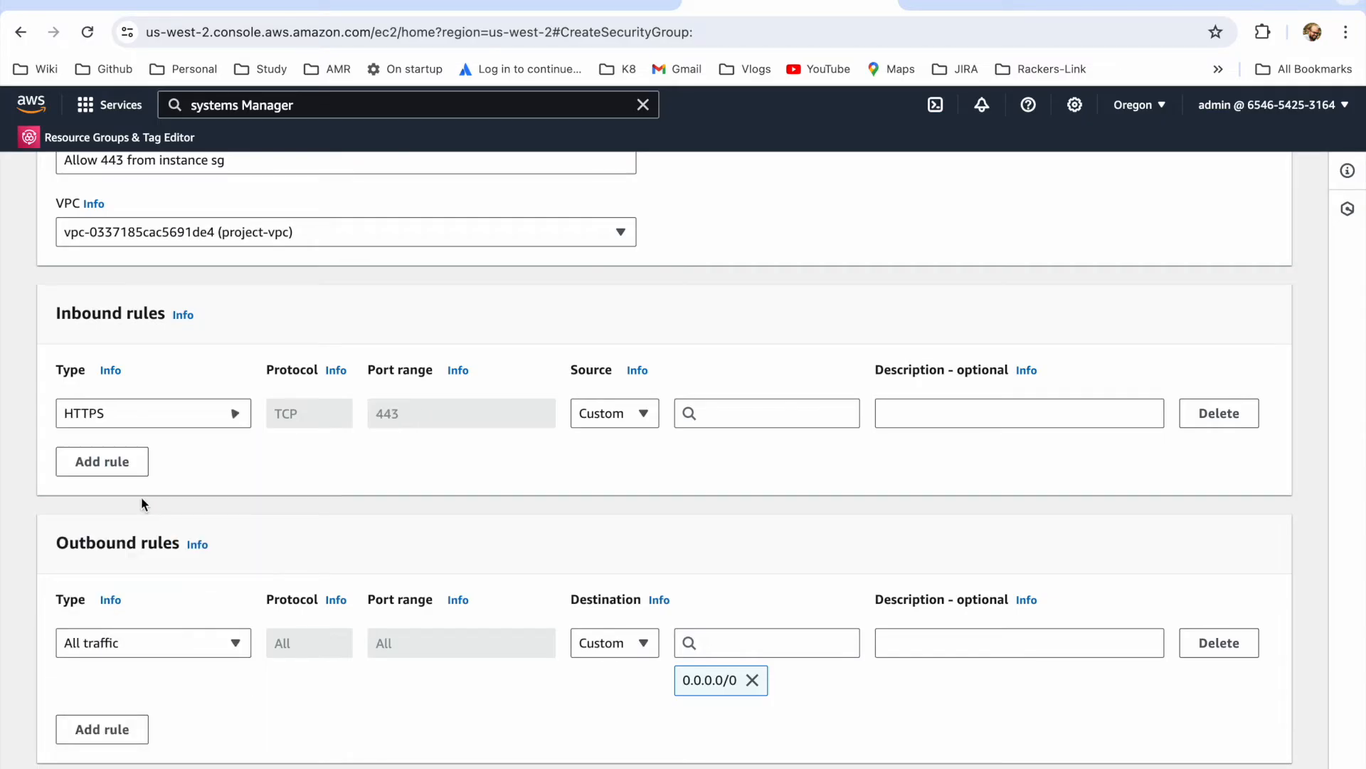
left_click(733, 412)
scroll(787, 552, "down", 3)
scroll(787, 552, "down", 1)
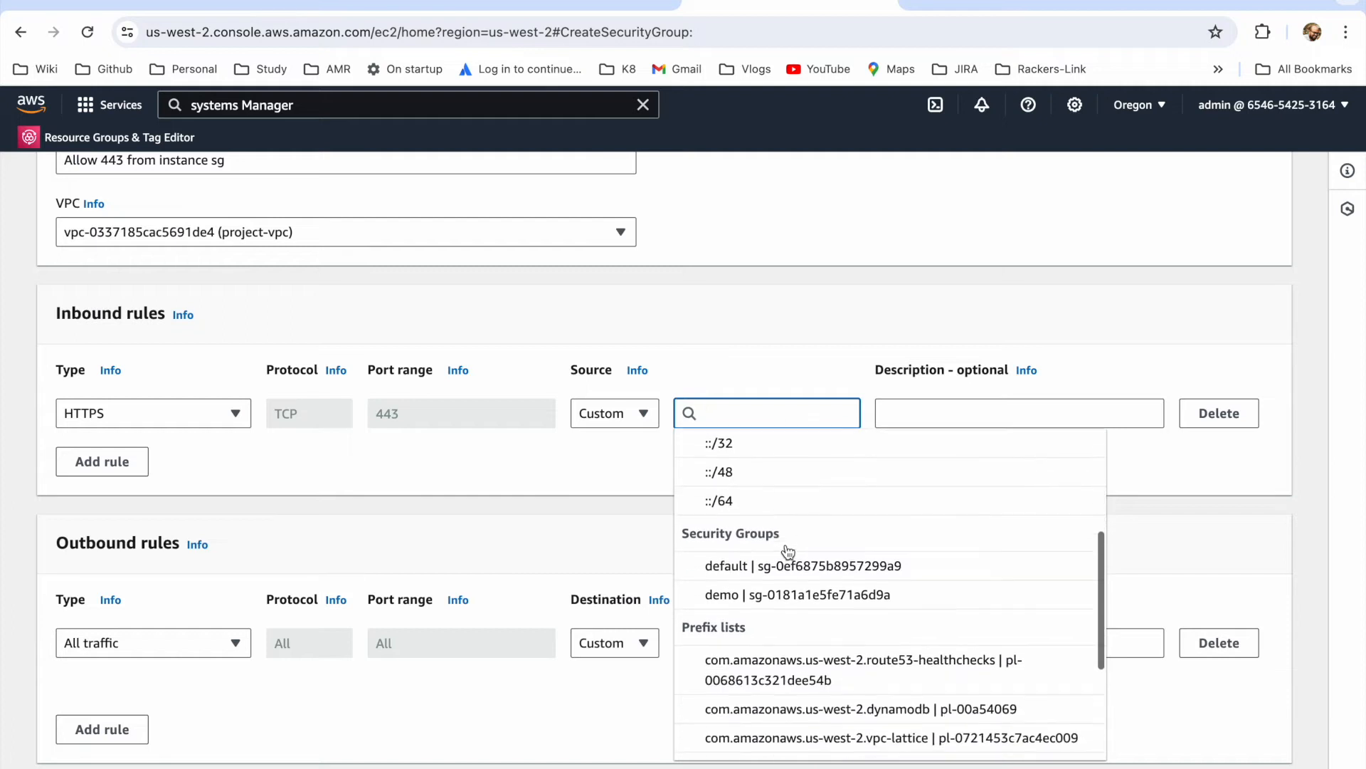
left_click(815, 595)
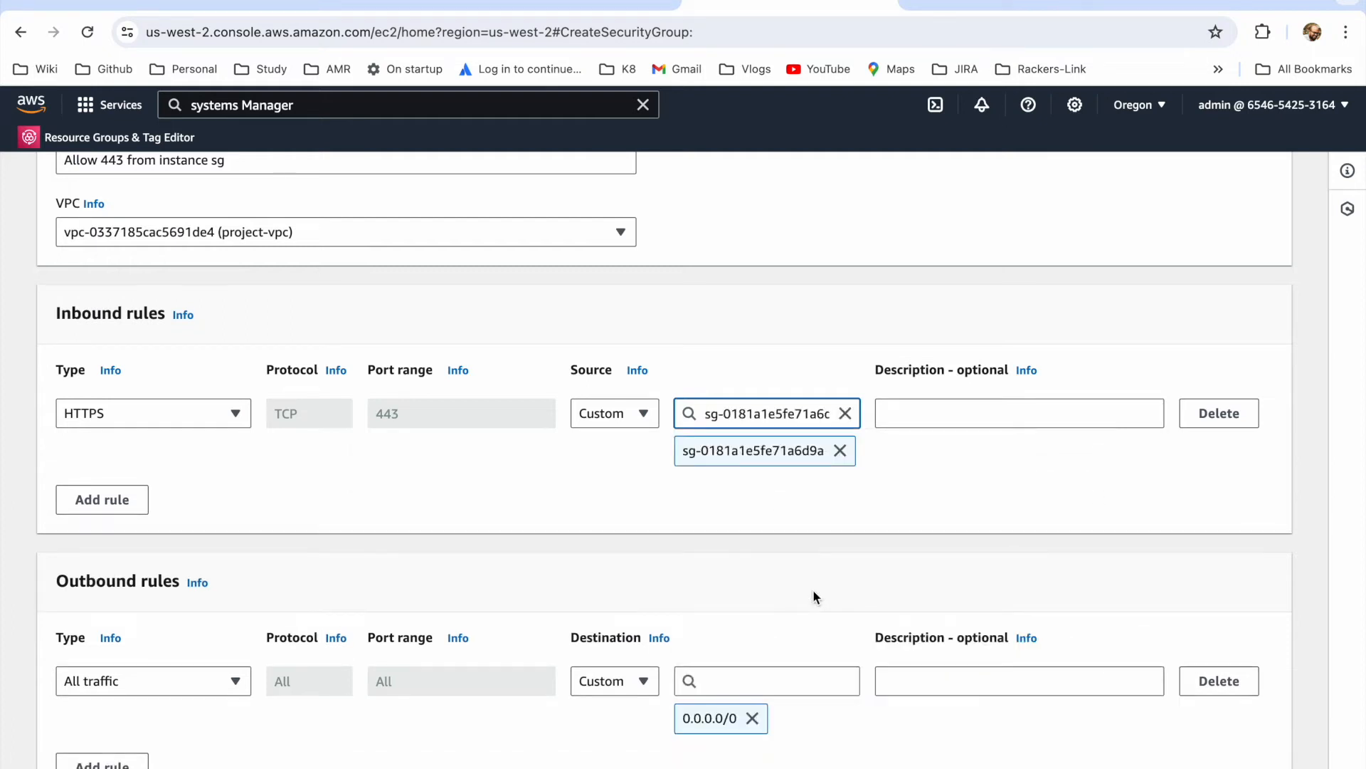
left_click(979, 417)
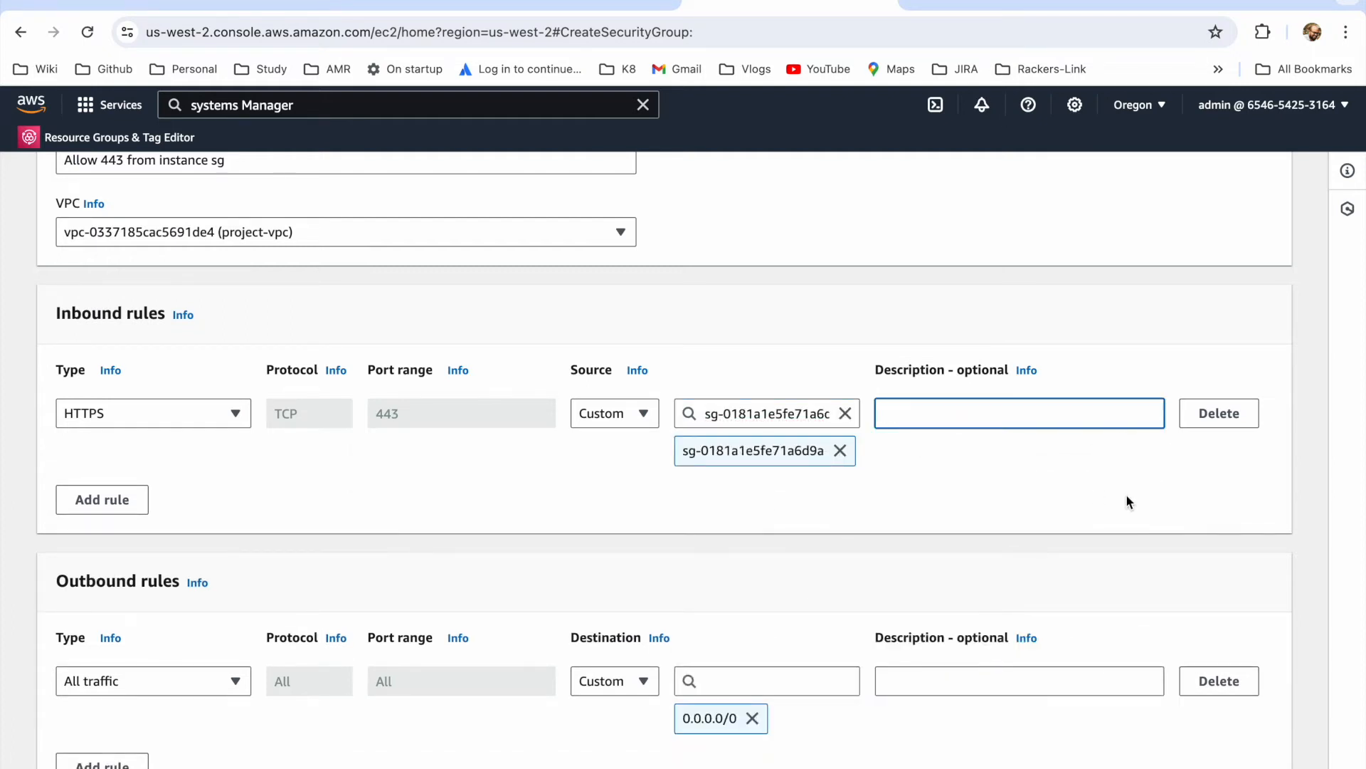
Step: Create the security group with the default outbound rule and review its details
scroll(1125, 495, "down", 1)
scroll(1023, 651, "down", 3)
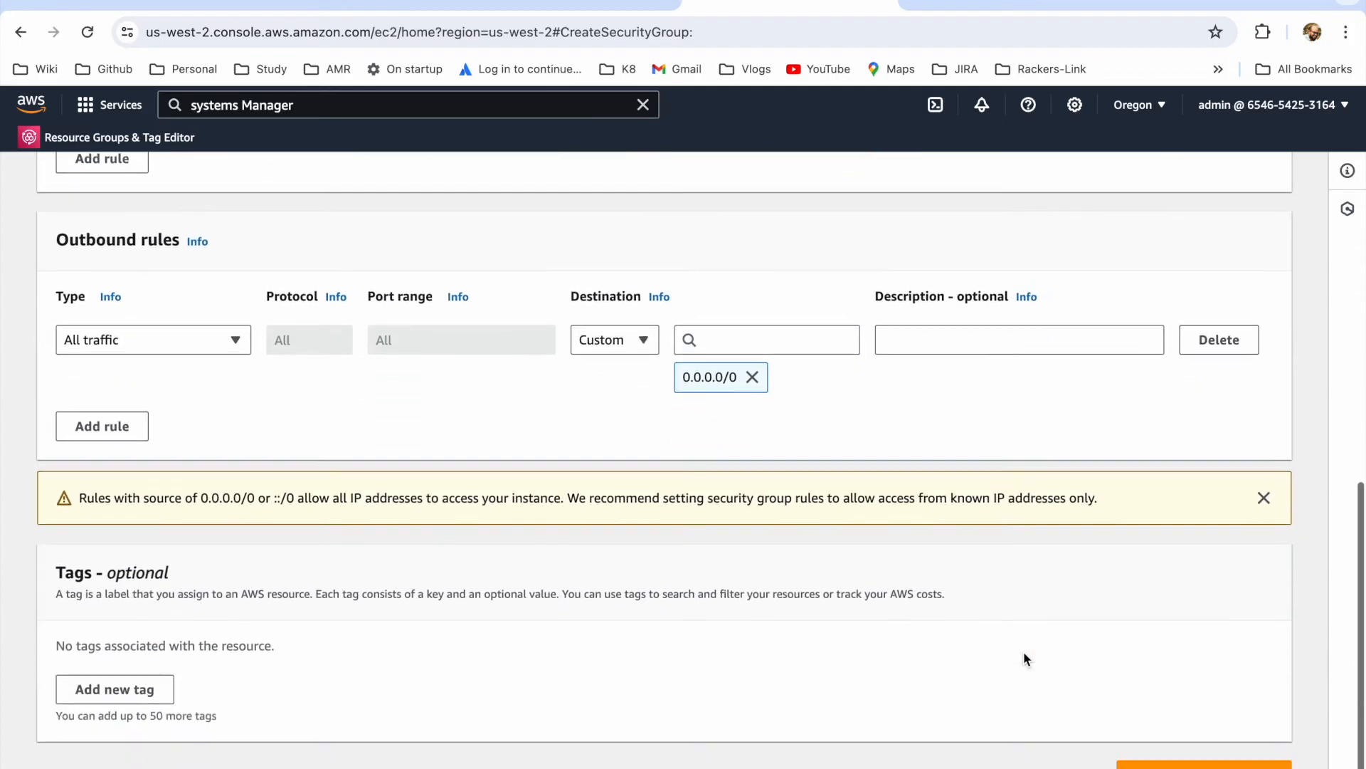
left_click(1175, 761)
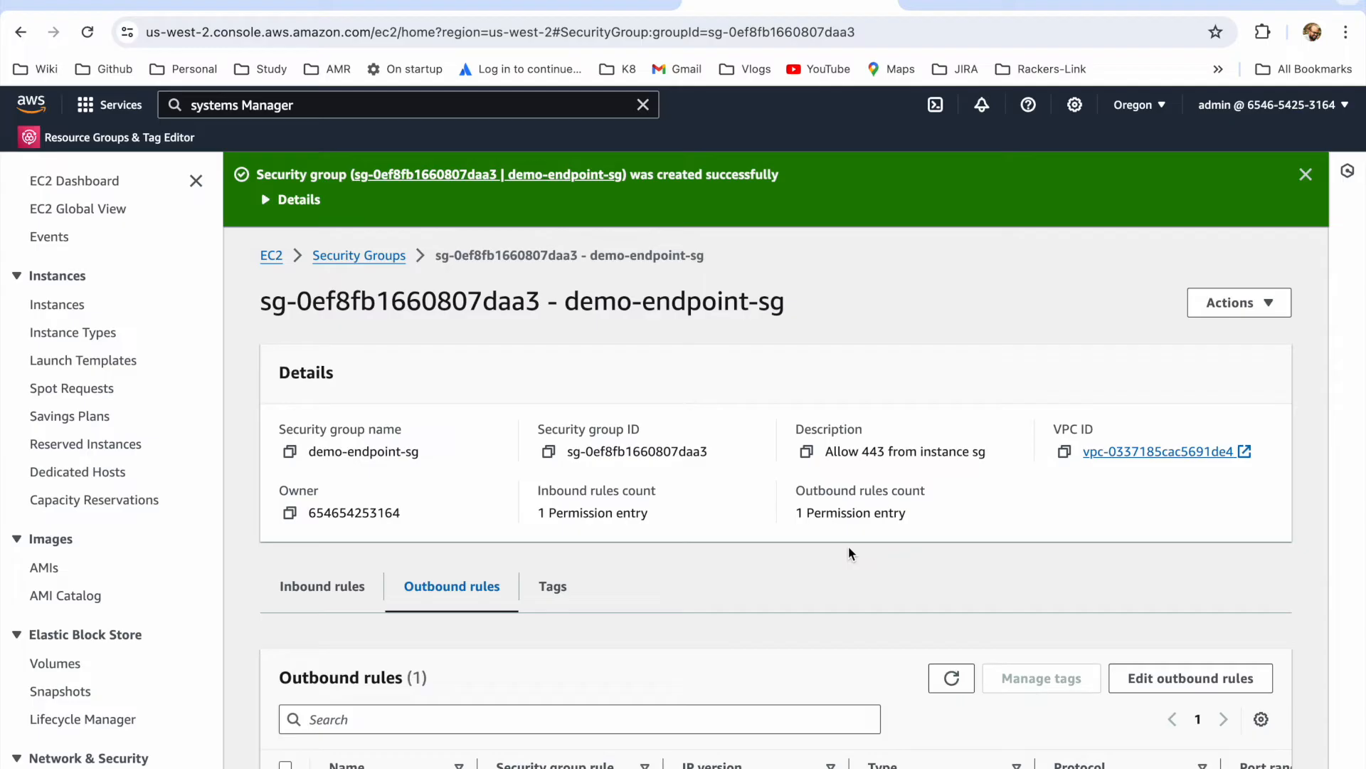
scroll(587, 369, "down", 1)
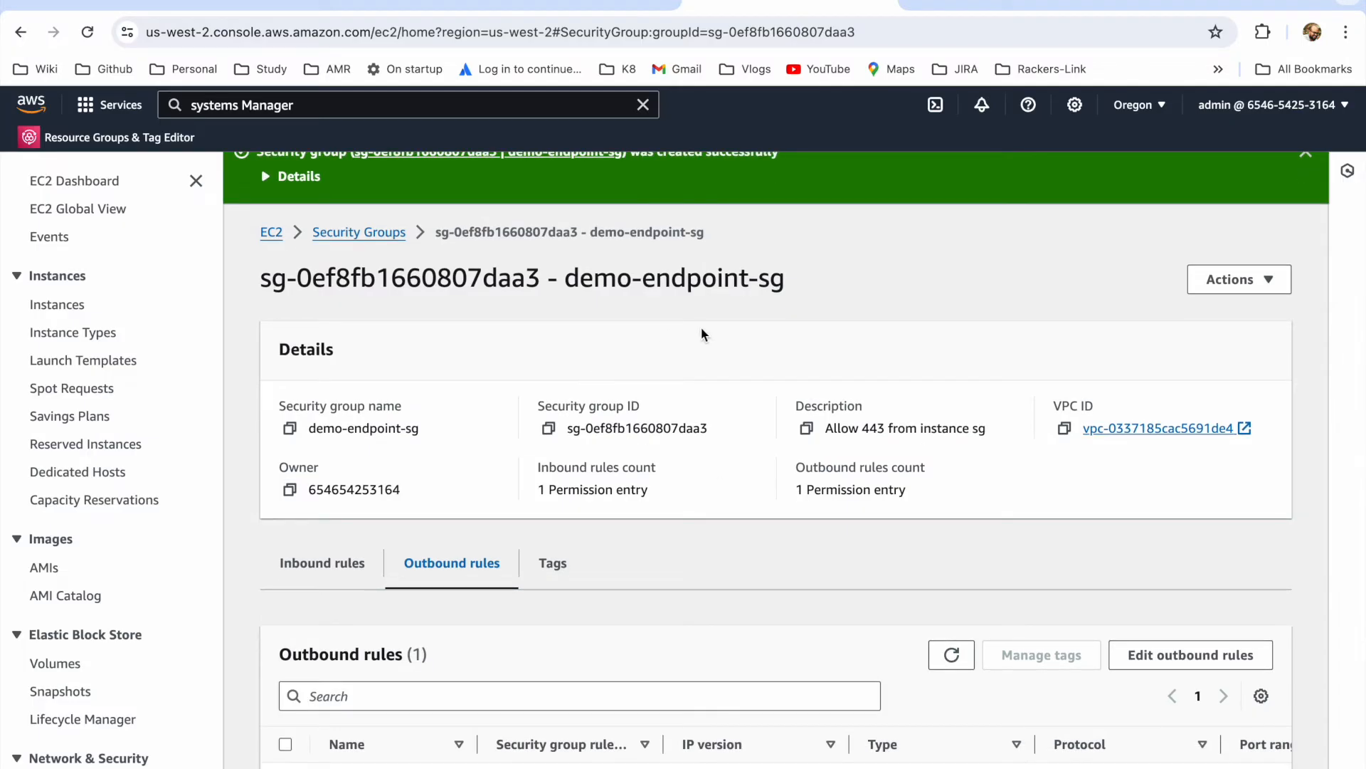
scroll(702, 326, "up", 1)
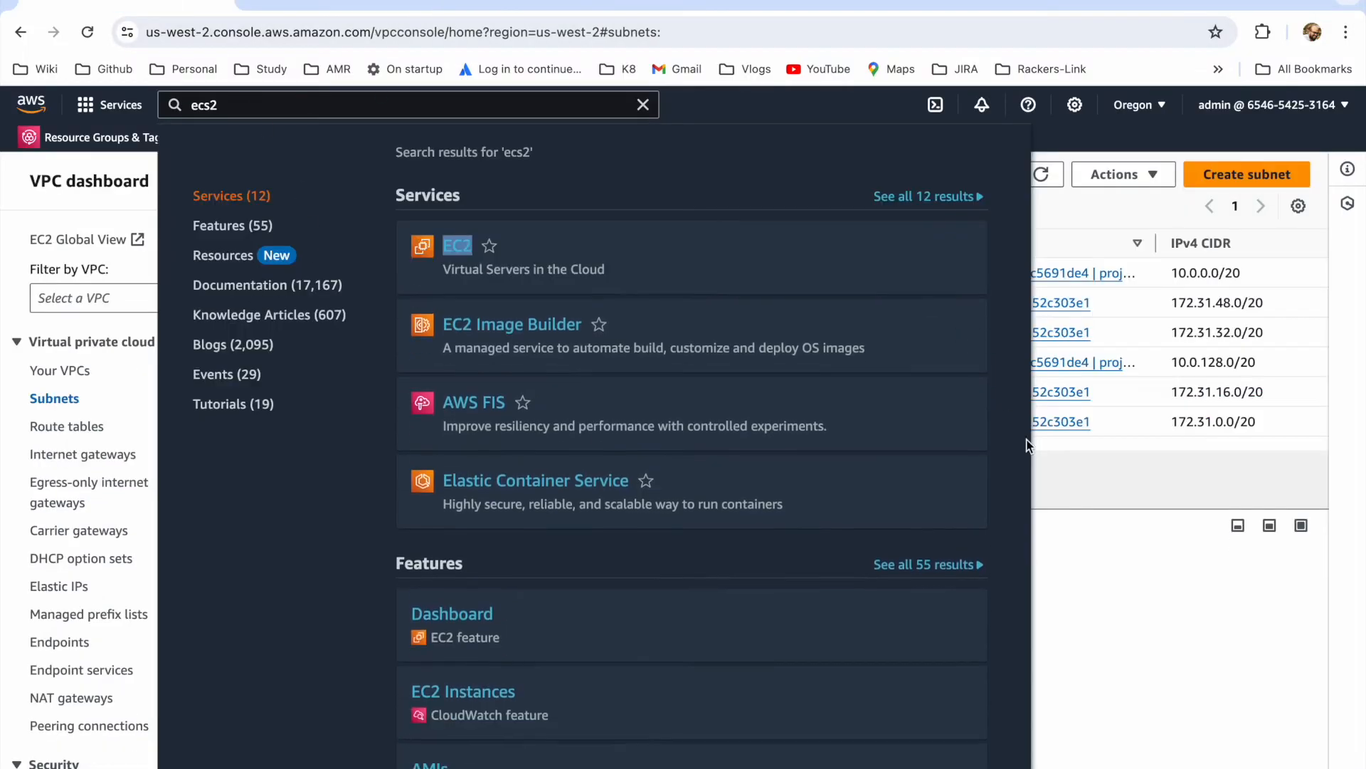
Step: Switch to the VPC console and start creating an endpoint with the name tag ep1
left_click(1058, 483)
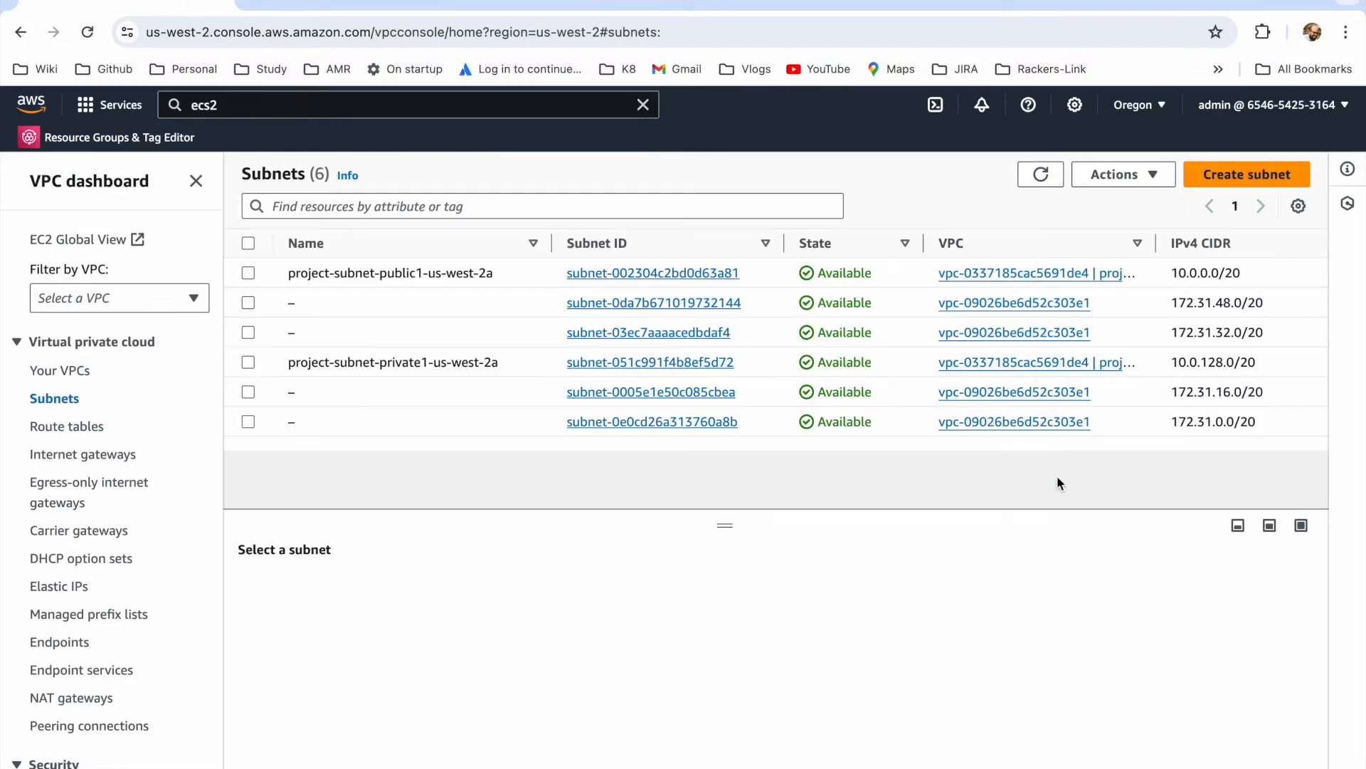
scroll(190, 570, "down", 9)
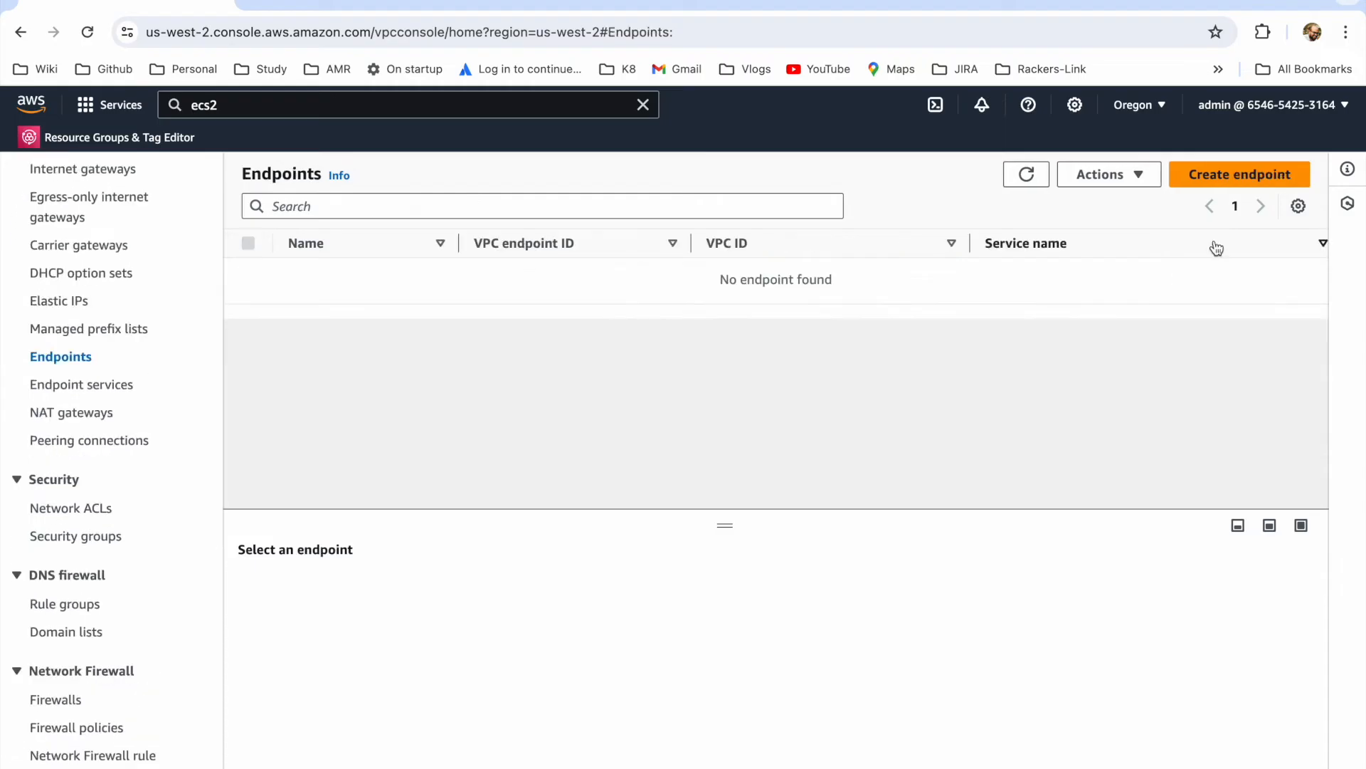
left_click(1214, 175)
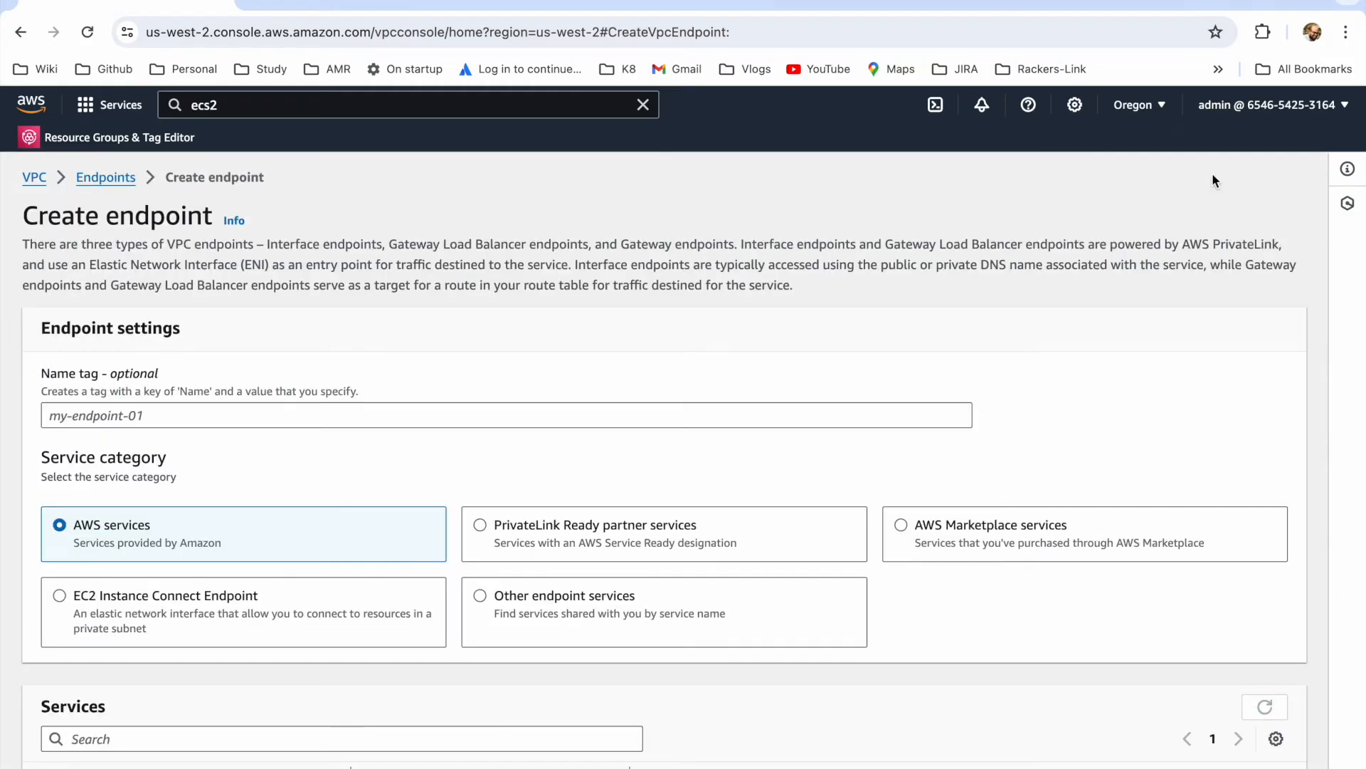
left_click(164, 417)
type("ep1")
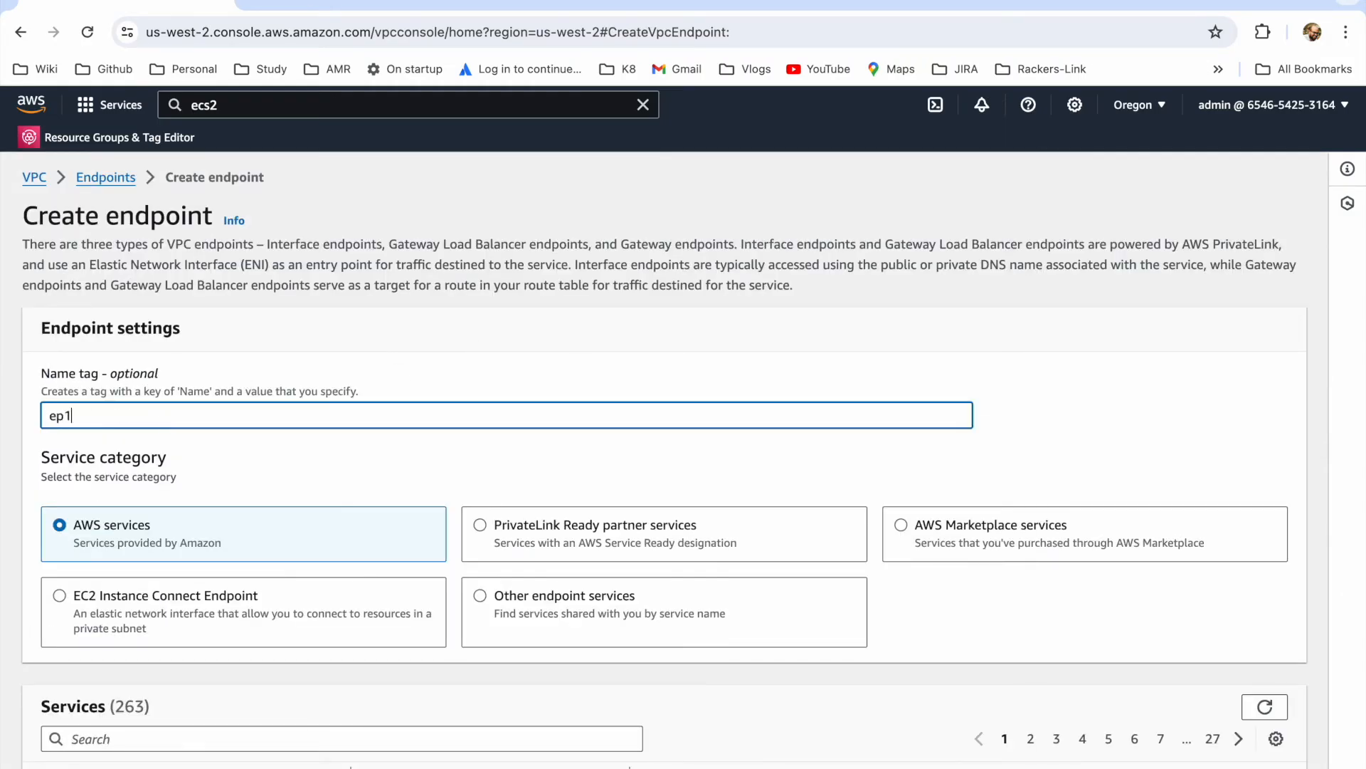
Step: Select the service com.amazonaws.us-west-2.ssm for endpoint ep1 and place it in project-vpc
scroll(225, 477, "down", 3)
left_click(195, 522)
type("ssm")
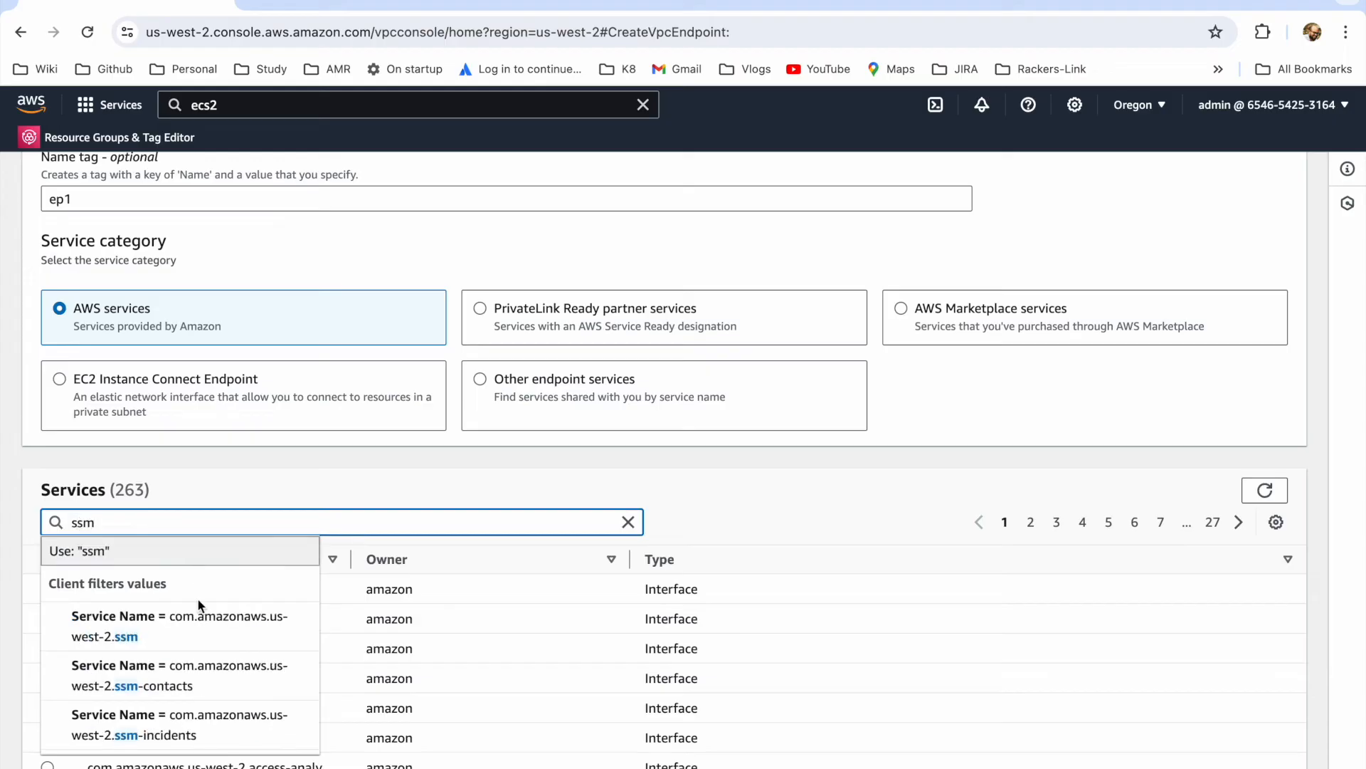
left_click(235, 623)
scroll(338, 616, "down", 1)
left_click(47, 540)
scroll(411, 643, "down", 1)
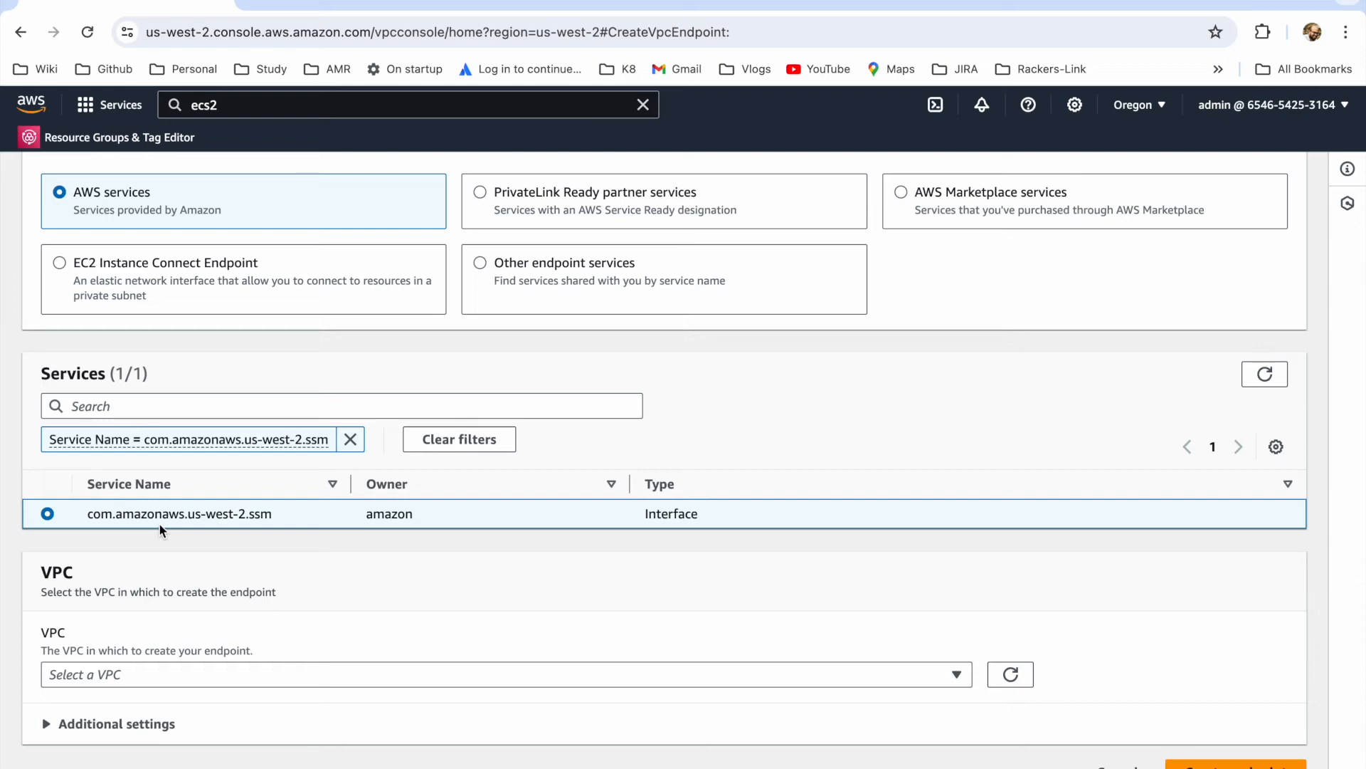
left_click(275, 672)
left_click(218, 625)
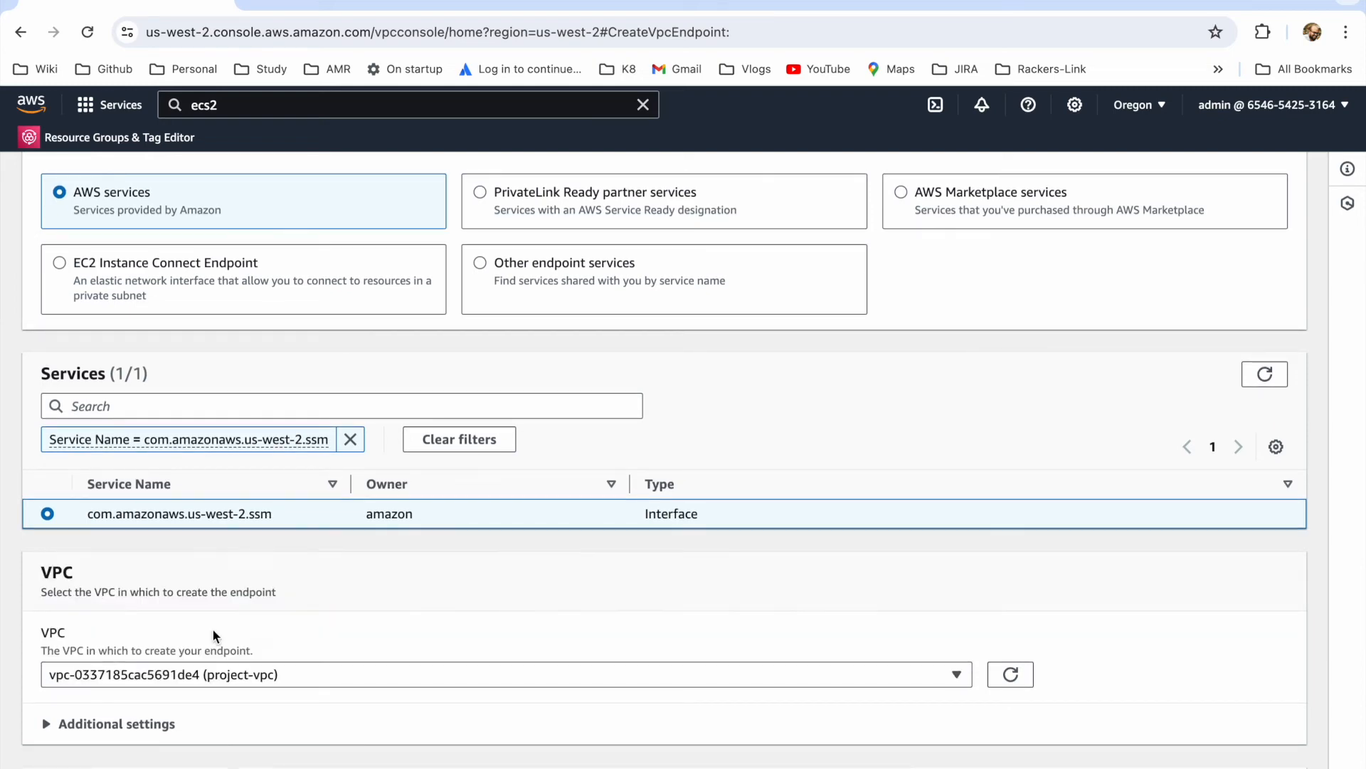
Step: Enable availability zone us-west-2a for ep1 with the subnet project-subnet-private1-us-west-2a
scroll(219, 624, "down", 3)
left_click(47, 618)
left_click(459, 618)
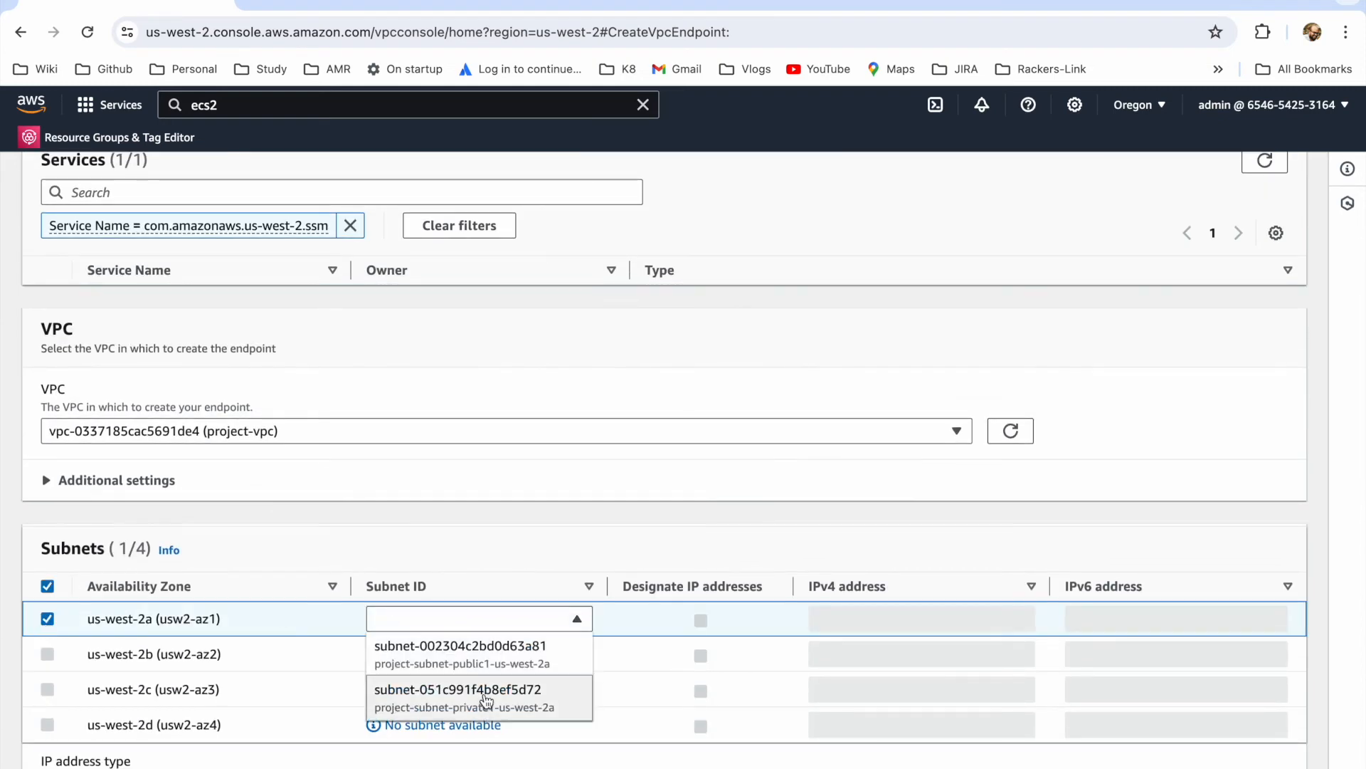
left_click(482, 697)
Step: Assign the demo-endpoint-sg security group to ep1, keep the Full access policy, and create the endpoint
scroll(560, 548, "down", 5)
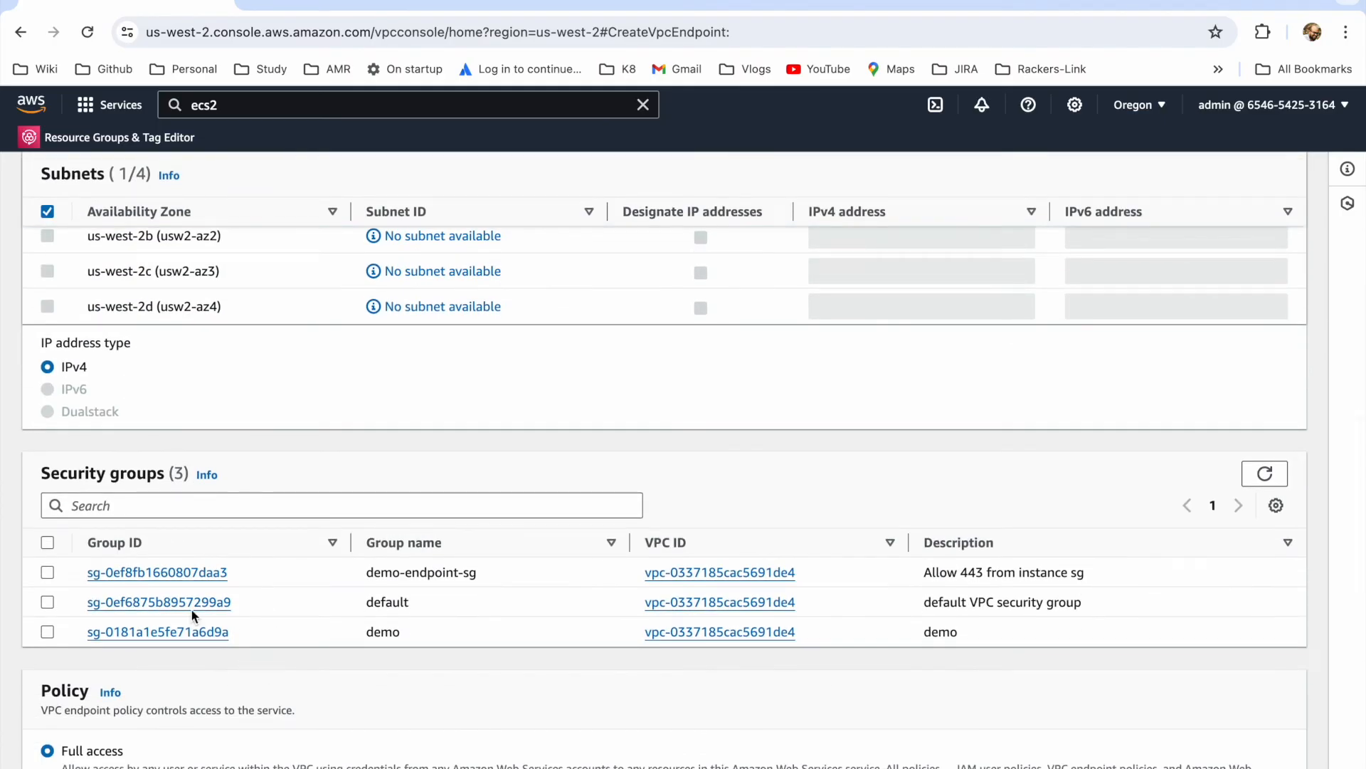
left_click(47, 572)
scroll(513, 558, "down", 4)
scroll(555, 562, "down", 7)
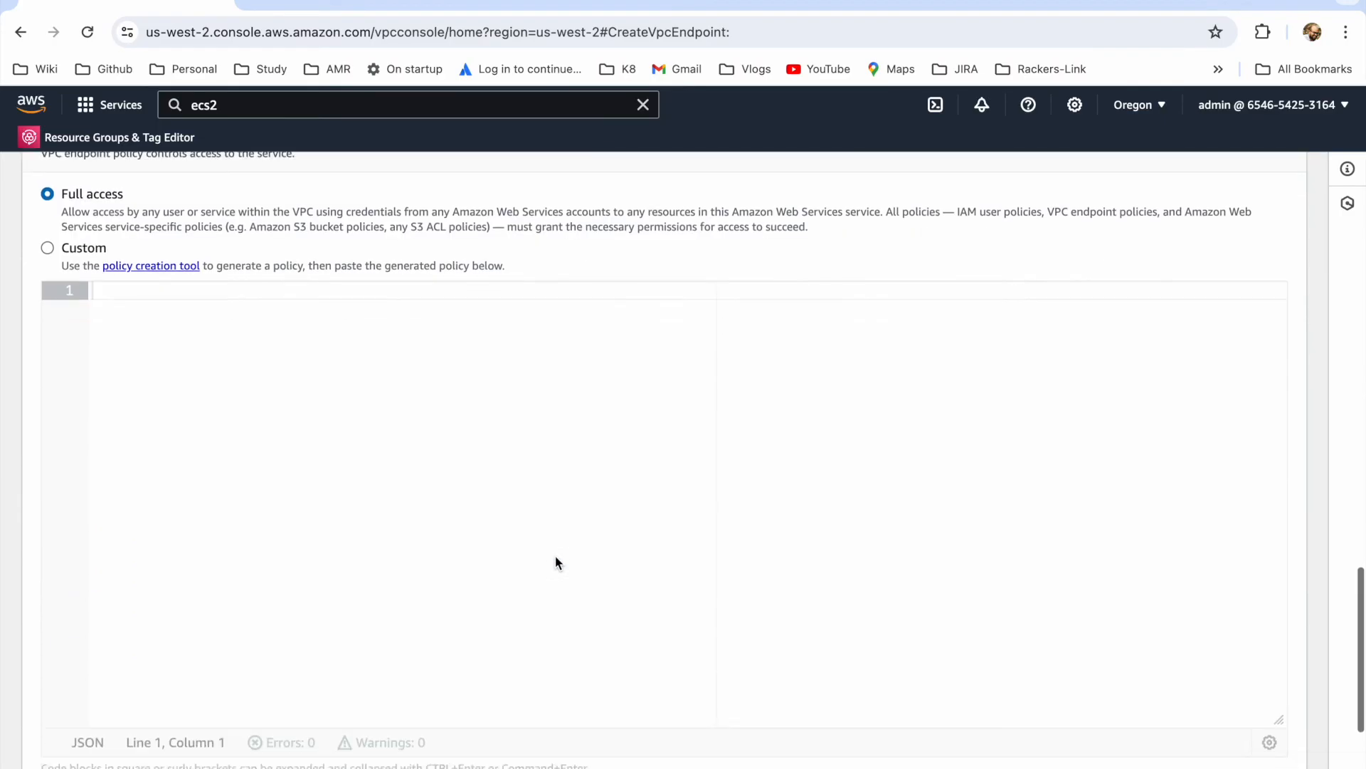
left_click(1295, 763)
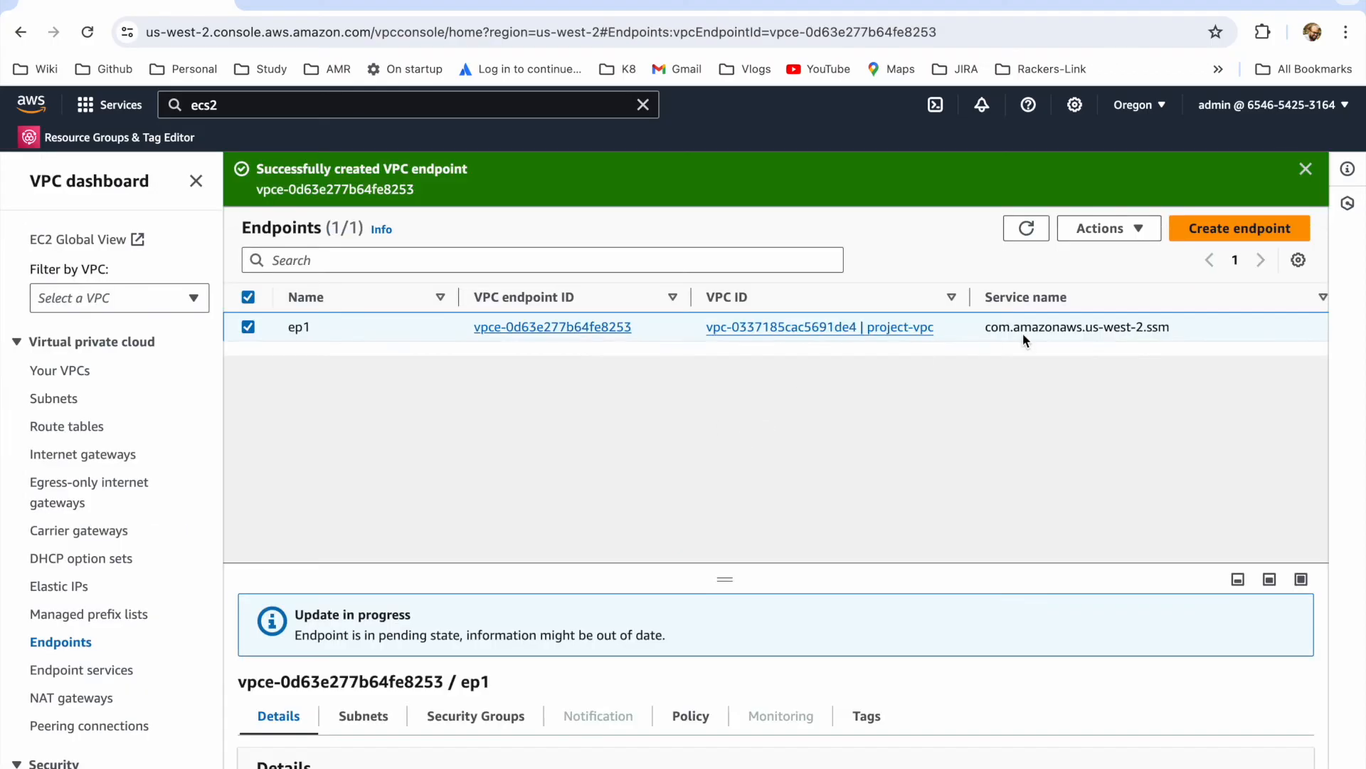
Step: Start creating another VPC endpoint with the name tag ep2
left_click(1208, 229)
left_click(158, 480)
type("ep2")
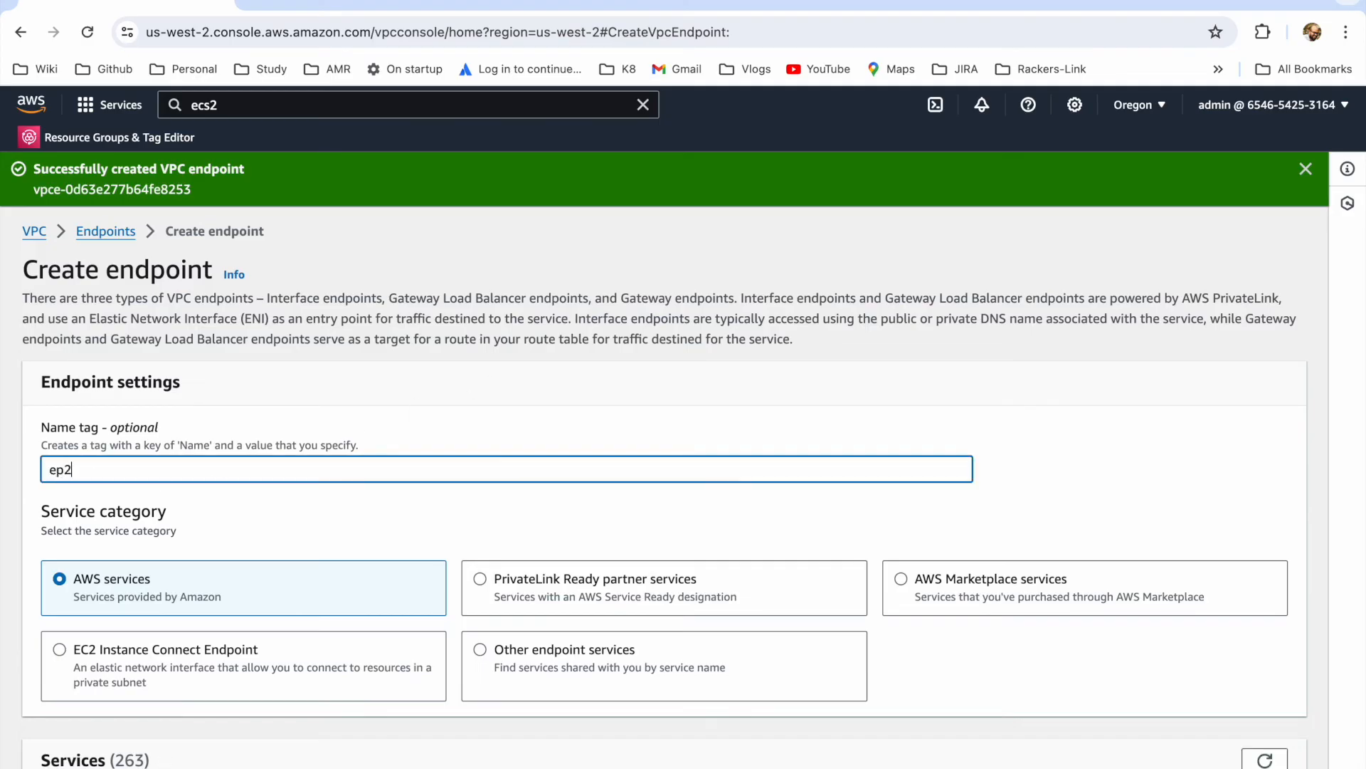
Step: Select the service com.amazonaws.us-west-2.ssmmessages for endpoint ep2 and place it in project-vpc
scroll(164, 493, "down", 1)
scroll(164, 491, "down", 4)
left_click(122, 438)
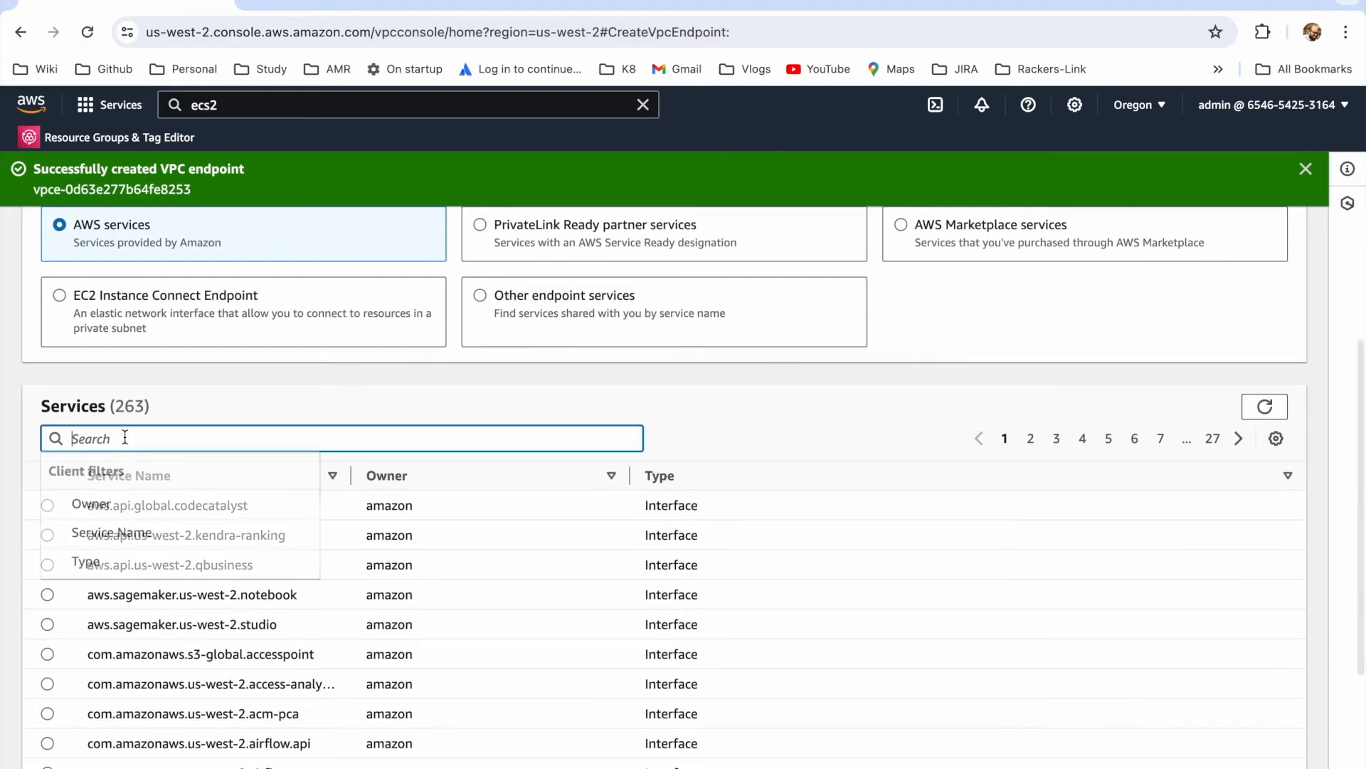
type("ssm")
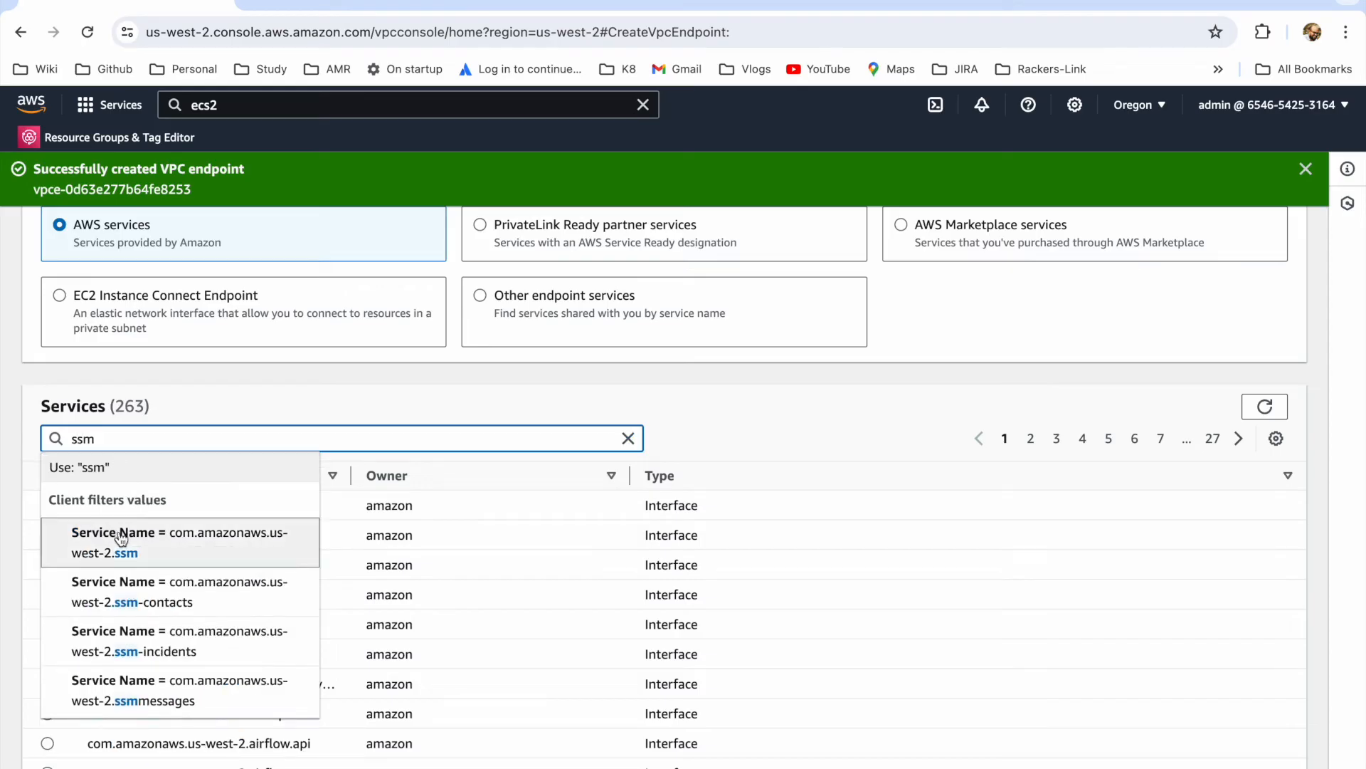
left_click(187, 698)
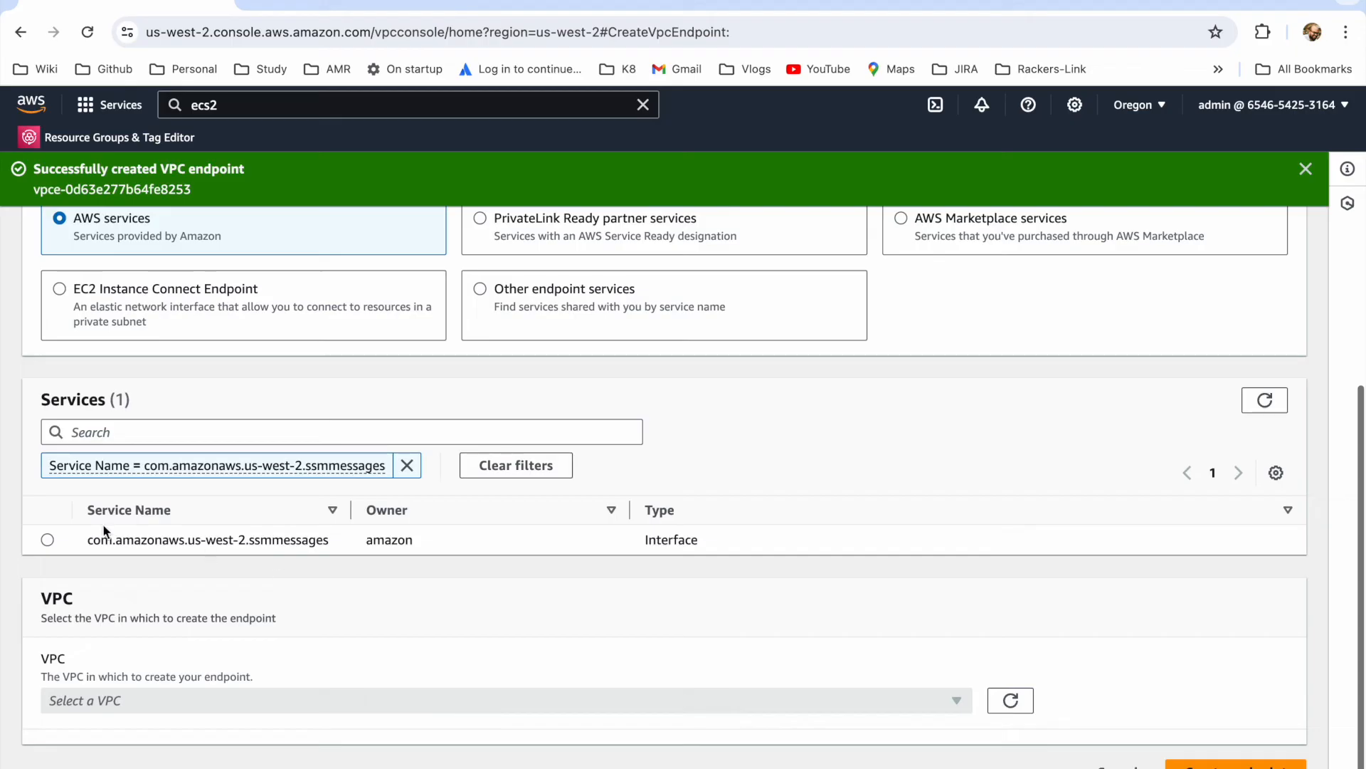
left_click(48, 540)
scroll(272, 603, "down", 1)
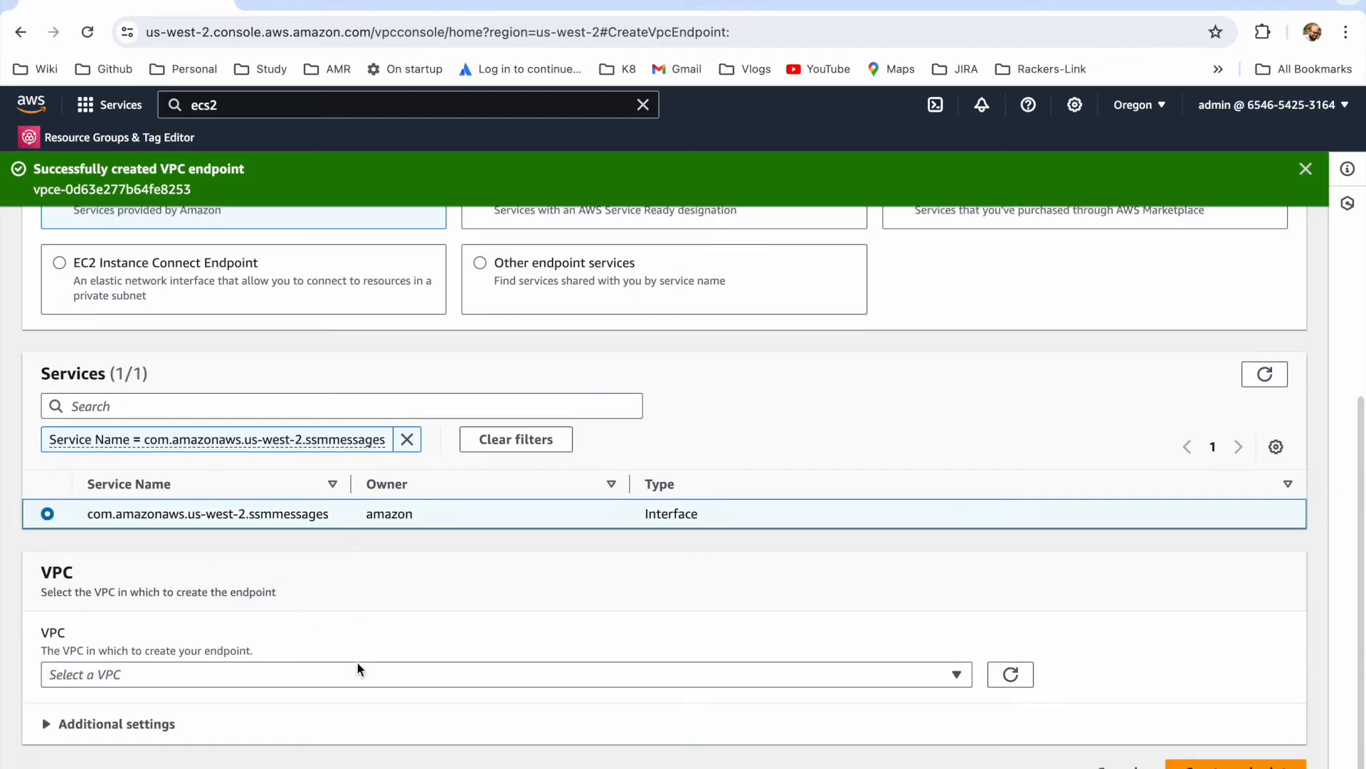
left_click(357, 672)
left_click(277, 628)
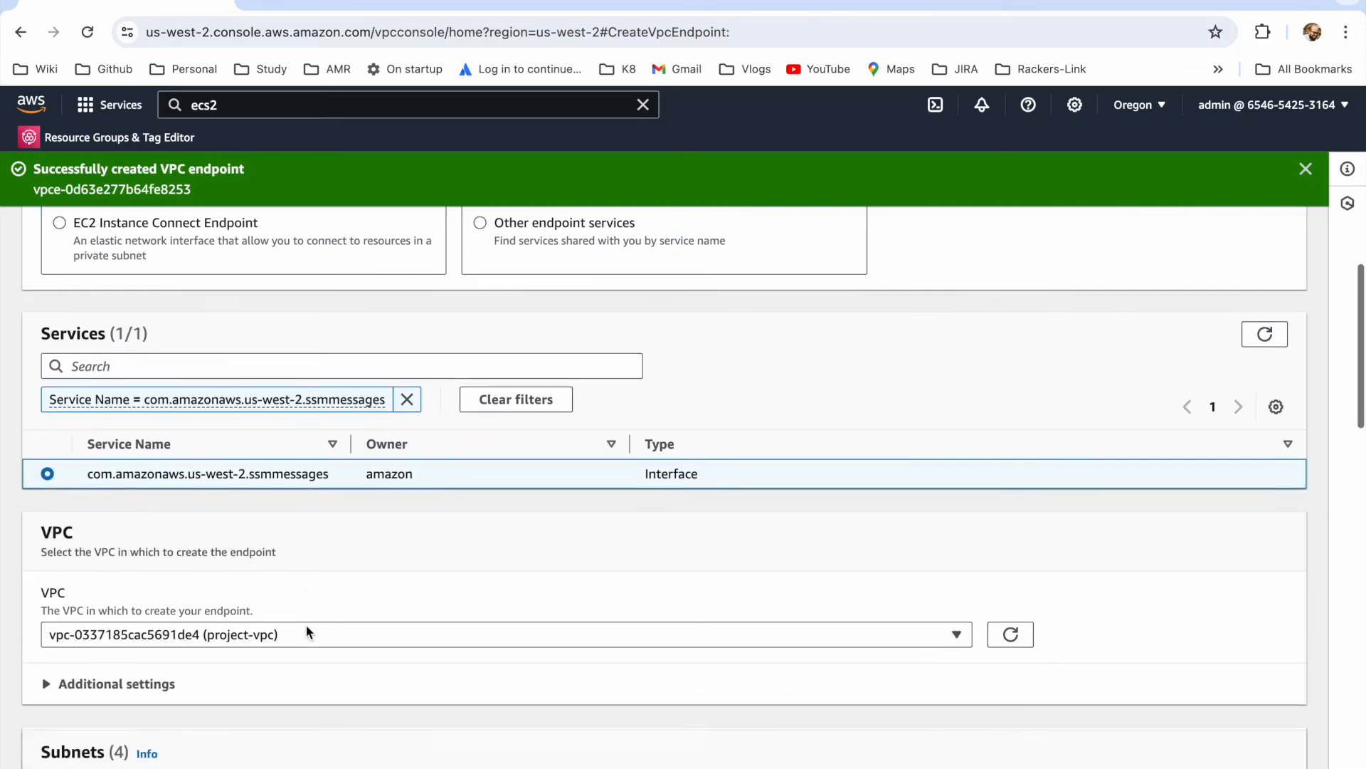
Step: Enable availability zone us-west-2a for ep2 with the subnet project-subnet-private1-us-west-2a
scroll(225, 531, "down", 6)
left_click(47, 424)
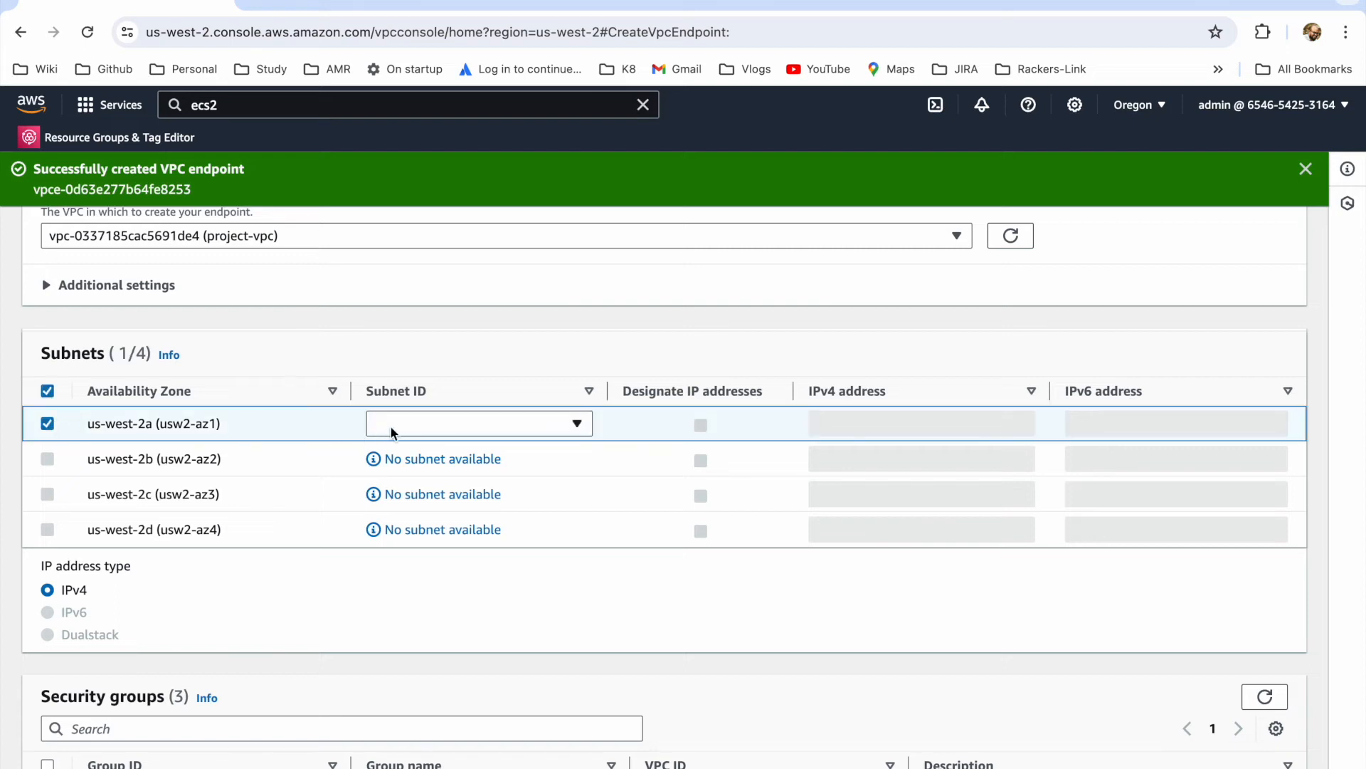
left_click(435, 425)
left_click(451, 501)
scroll(467, 566, "down", 2)
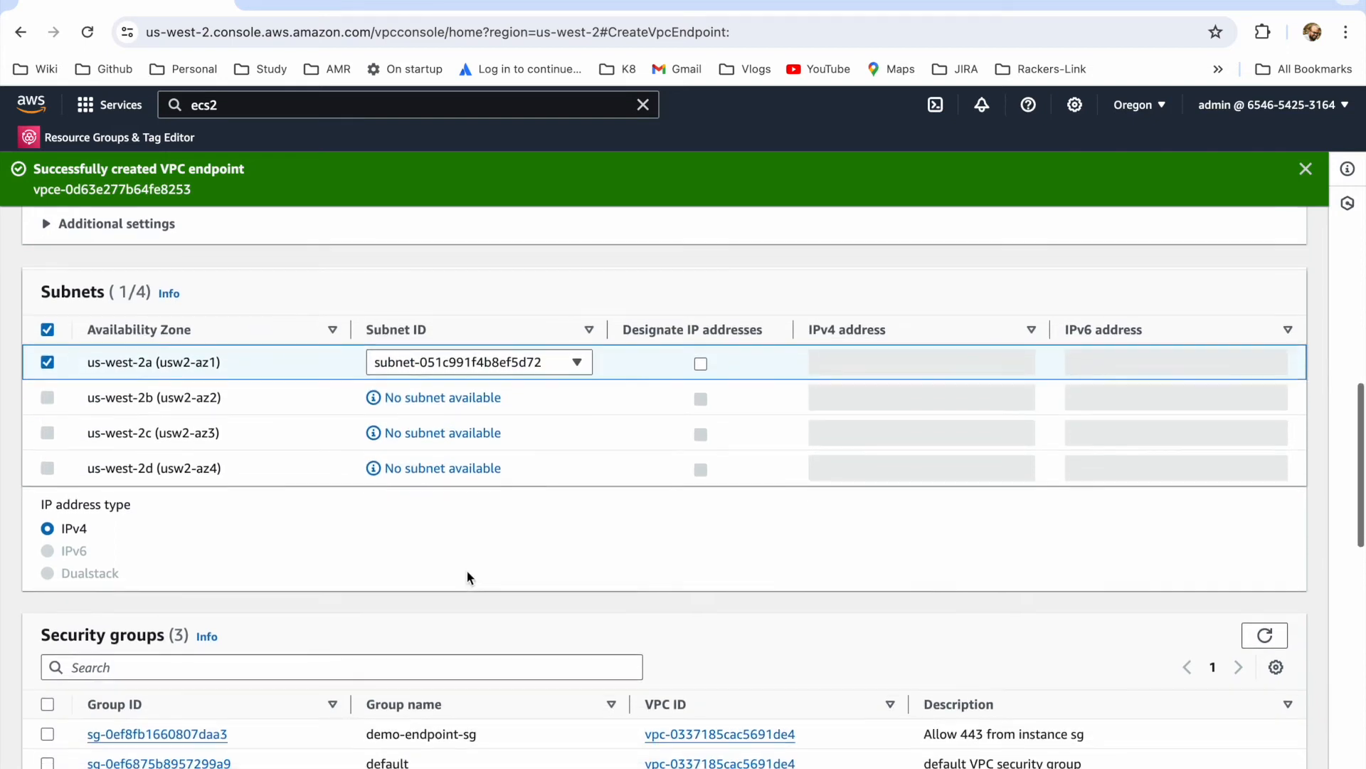
left_click(568, 368)
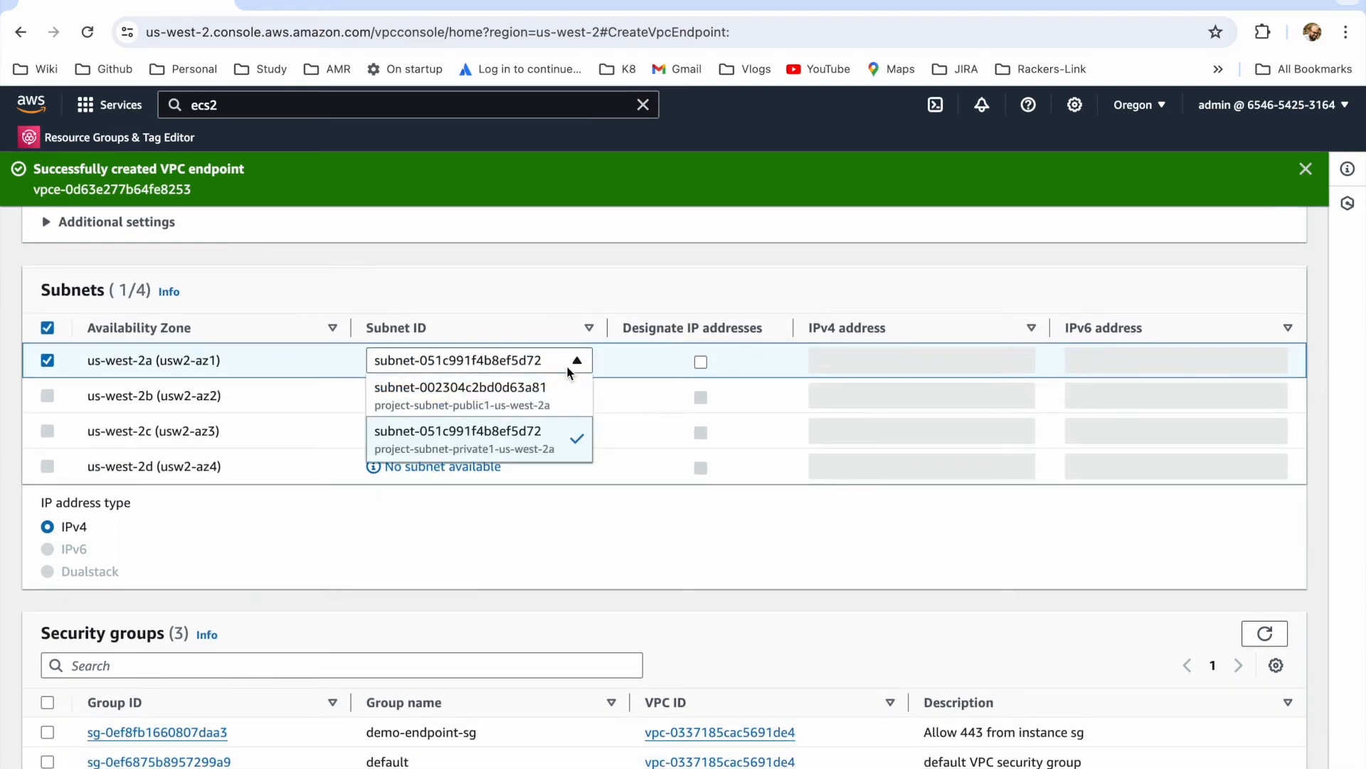
left_click(554, 530)
left_click(506, 366)
left_click(514, 531)
Step: Assign the demo-endpoint-sg security group to ep2, keep the Full access policy, and create the endpoint
scroll(514, 532, "down", 5)
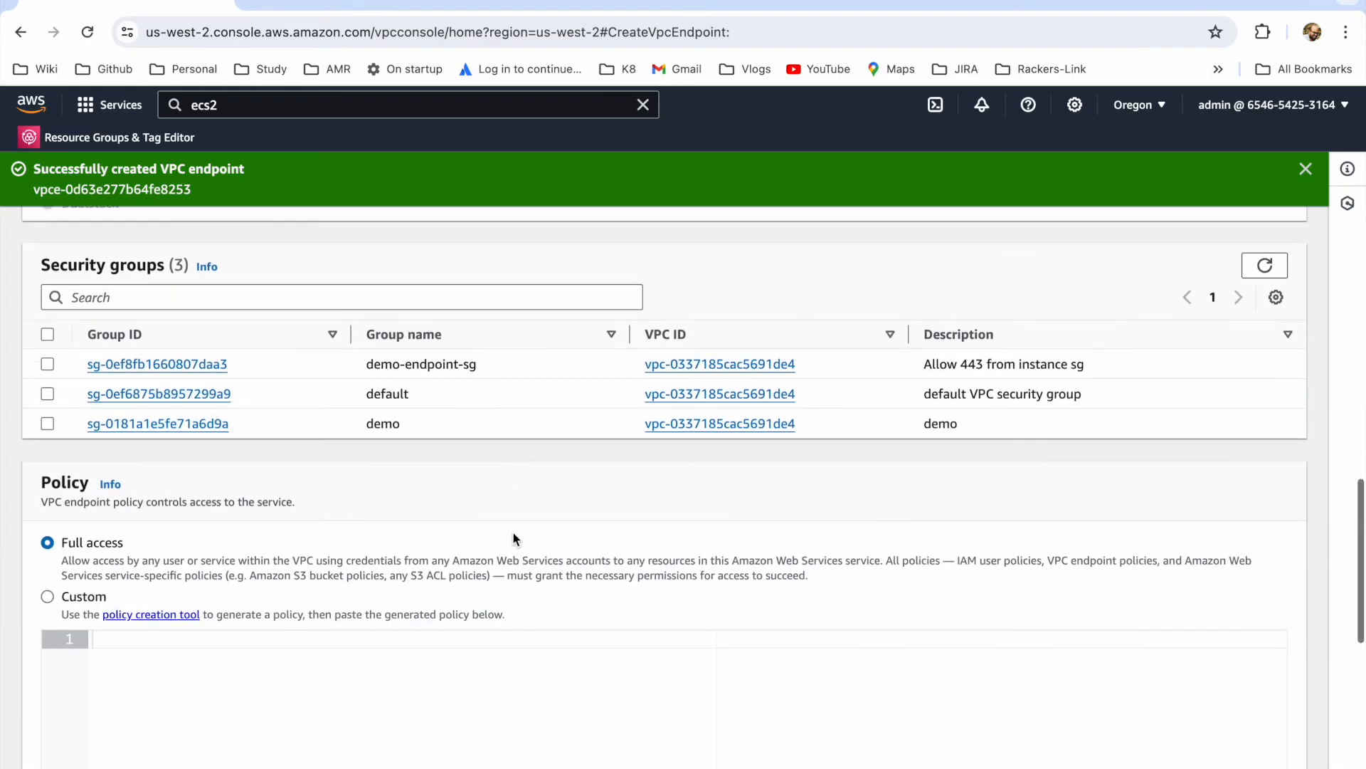
left_click(47, 364)
scroll(1197, 736, "down", 7)
scroll(1249, 728, "down", 3)
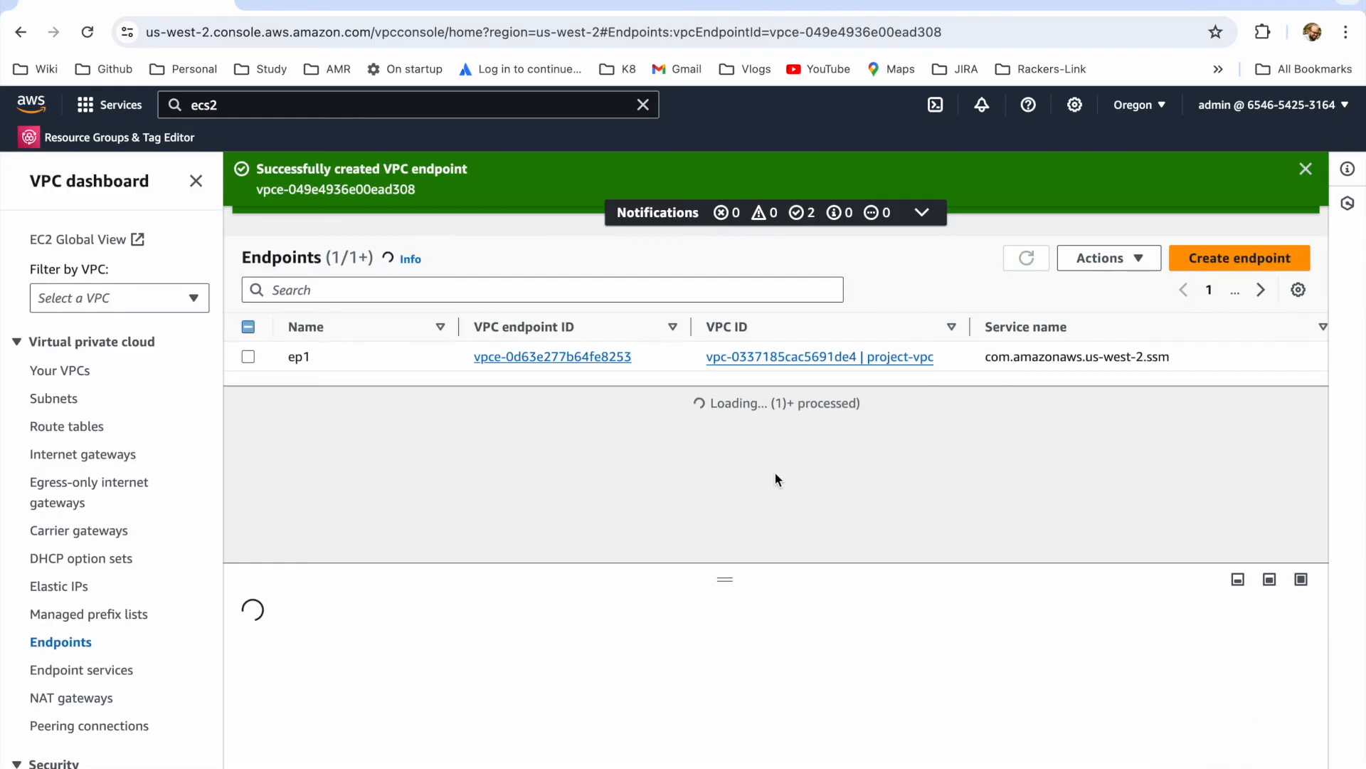
Step: Start creating a third VPC endpoint with the name tag ep3
left_click(358, 290)
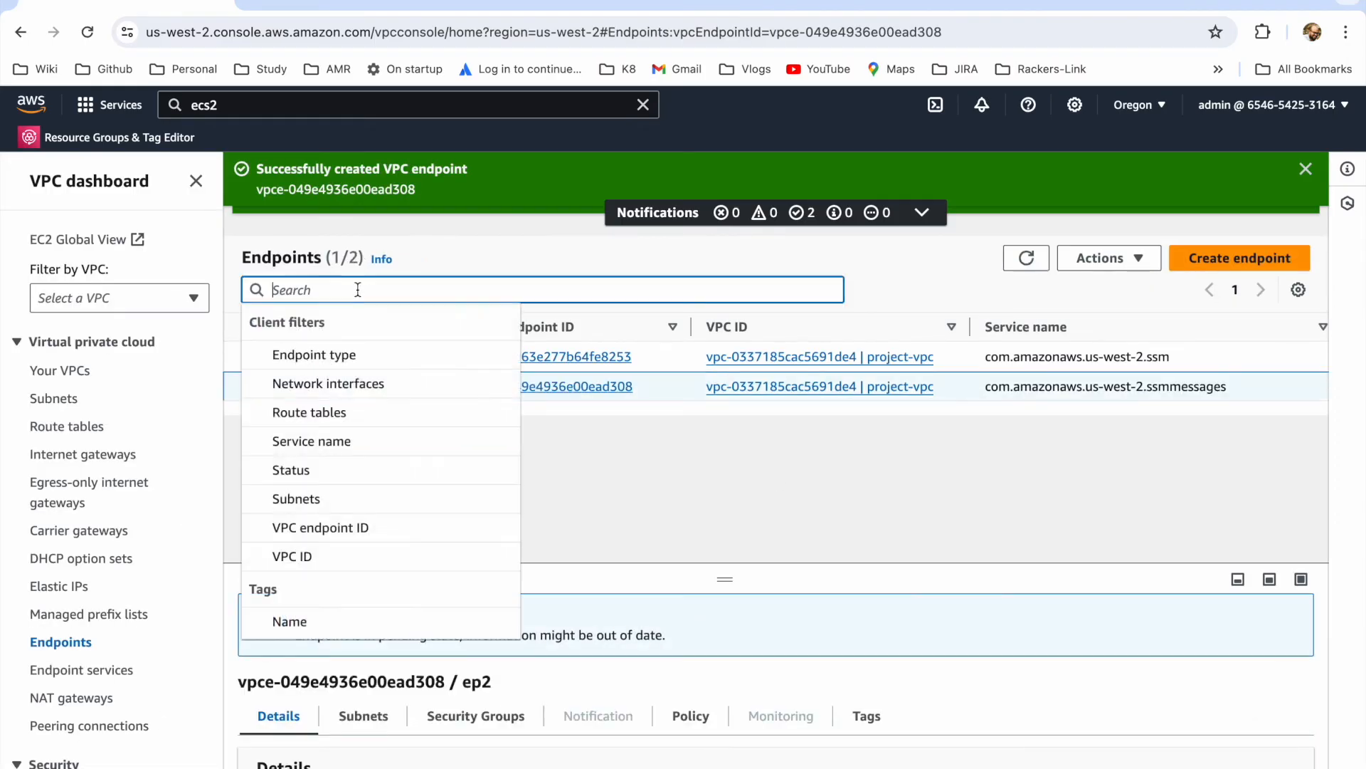
type("ep")
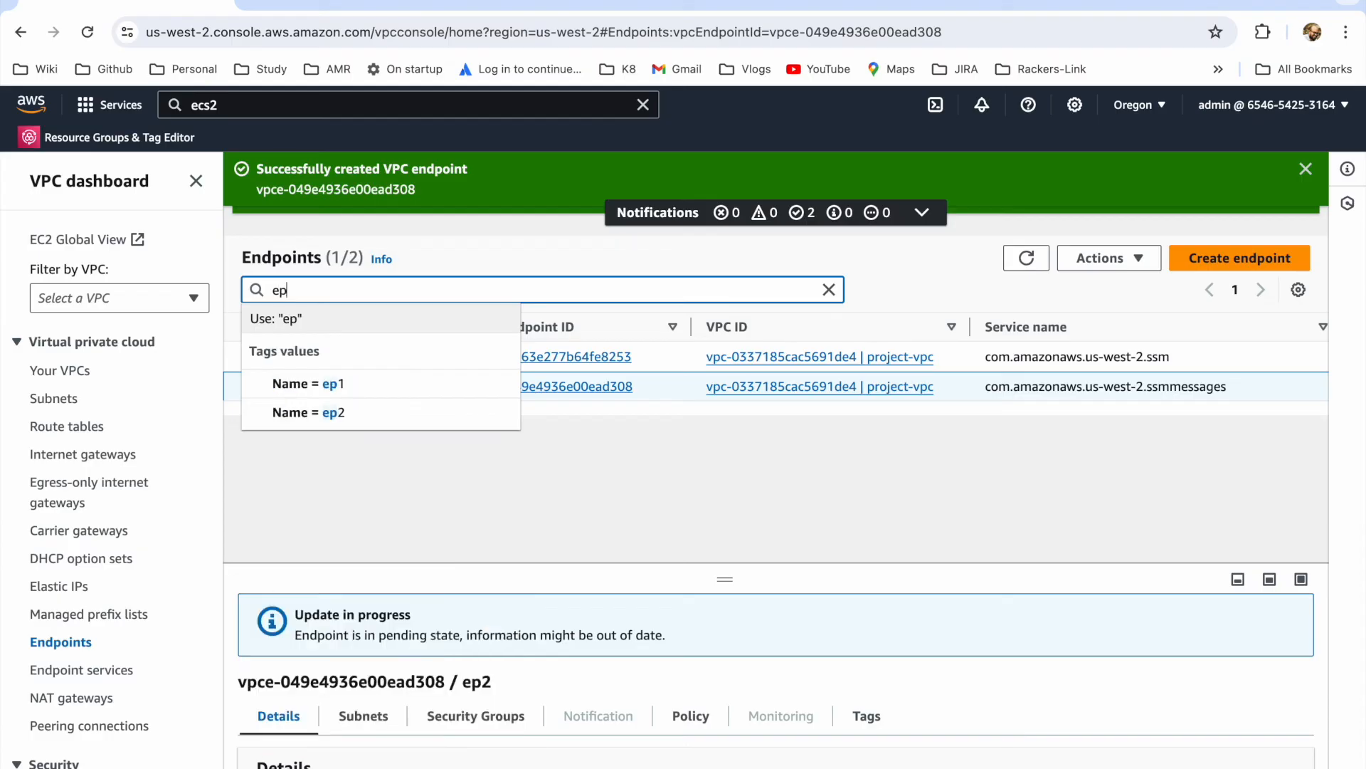
left_click(1224, 245)
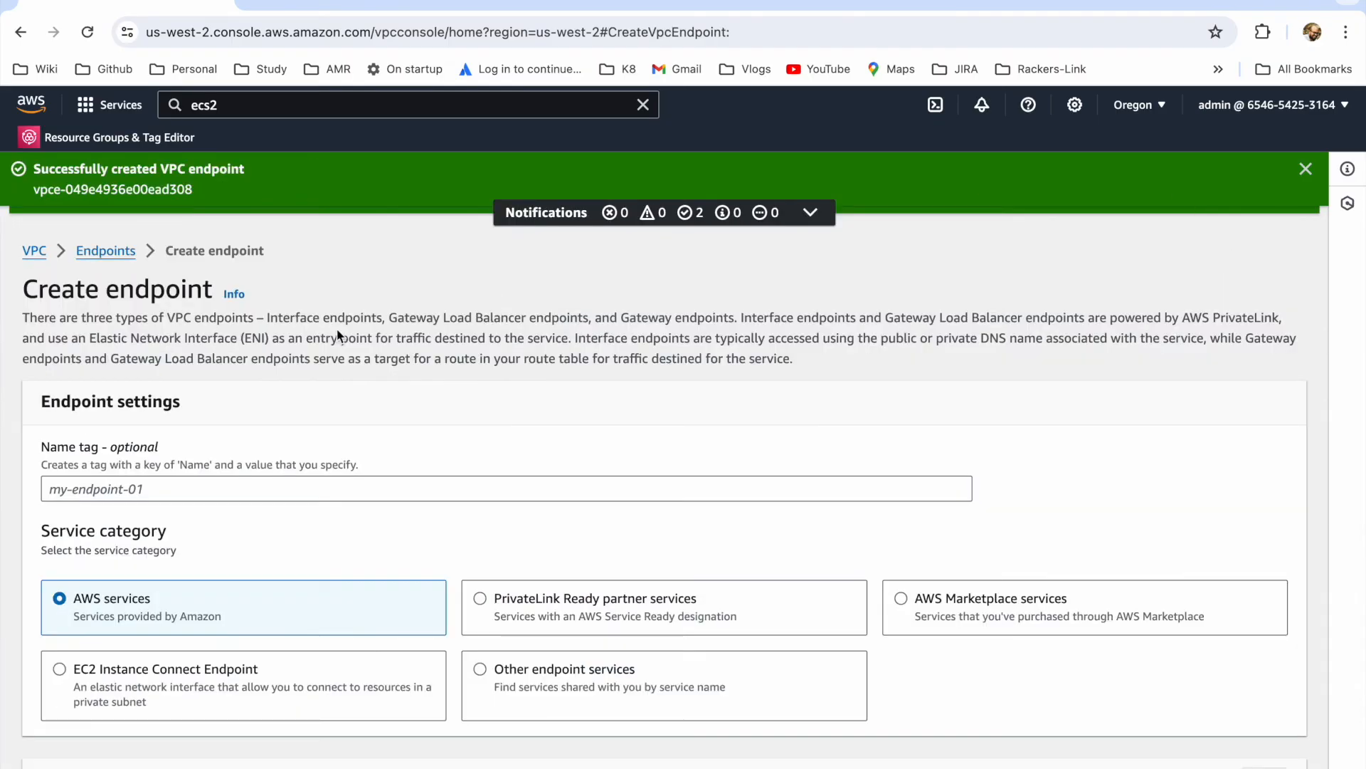
left_click(75, 495)
type("ep2")
Step: Select the service com.amazonaws.us-west-2.ec2messages for endpoint ep3 and place it in project-vpc
scroll(127, 516, "down", 5)
left_click(144, 506)
type("ec2")
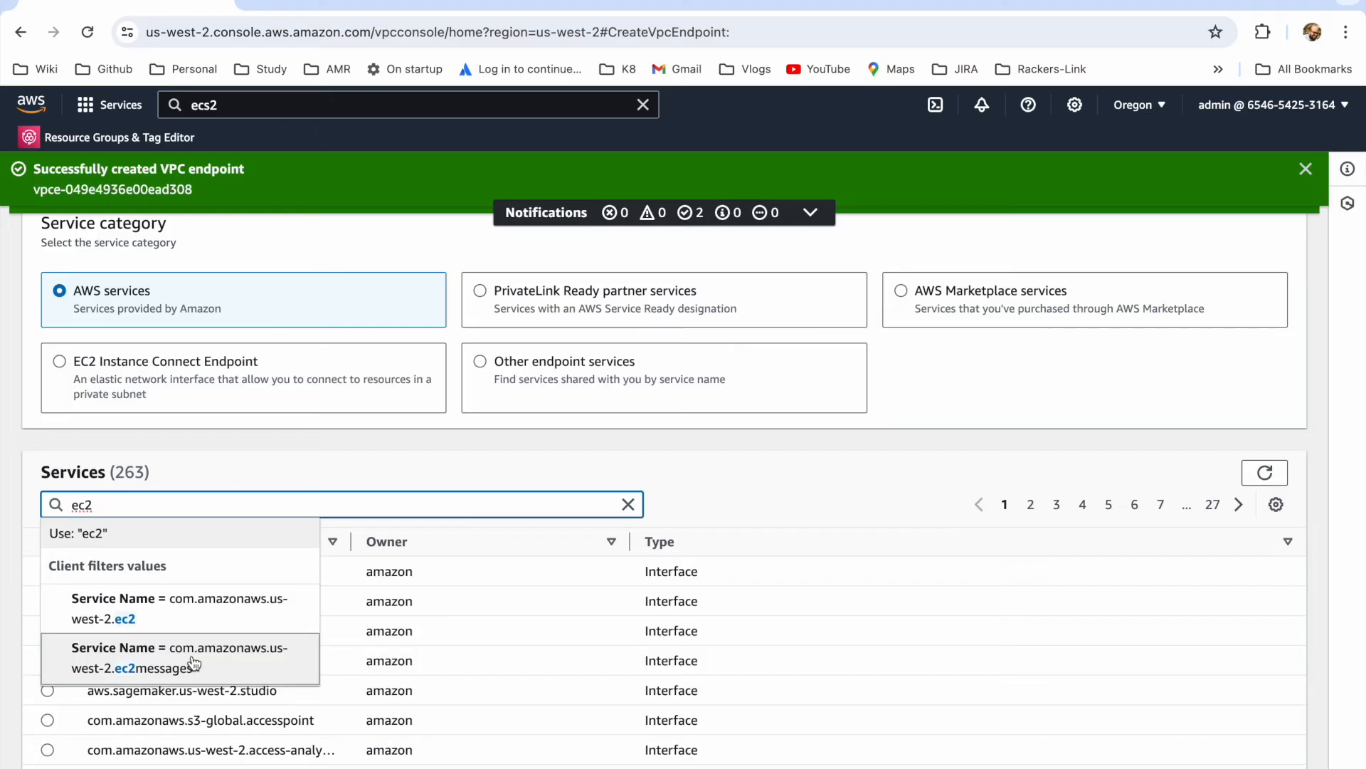
left_click(193, 663)
scroll(297, 633, "down", 1)
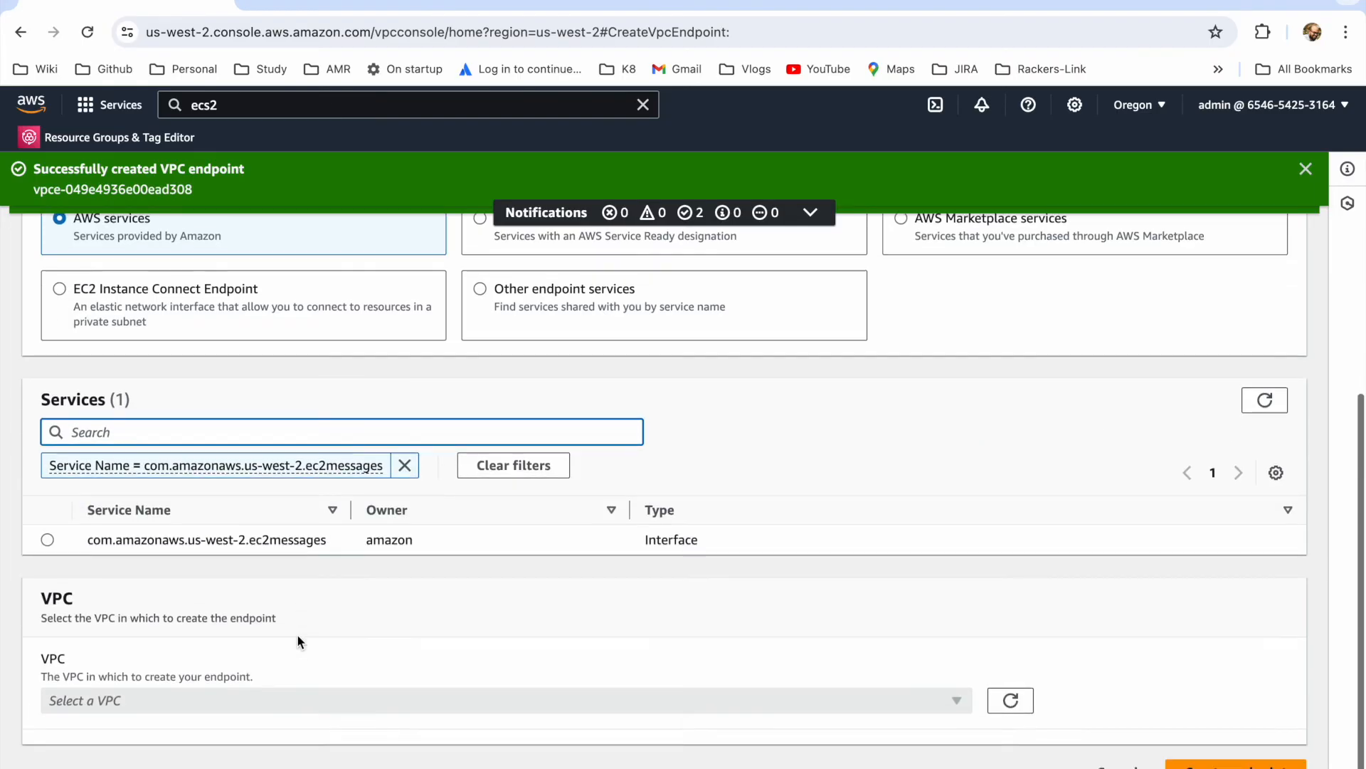
left_click(47, 540)
left_click(189, 700)
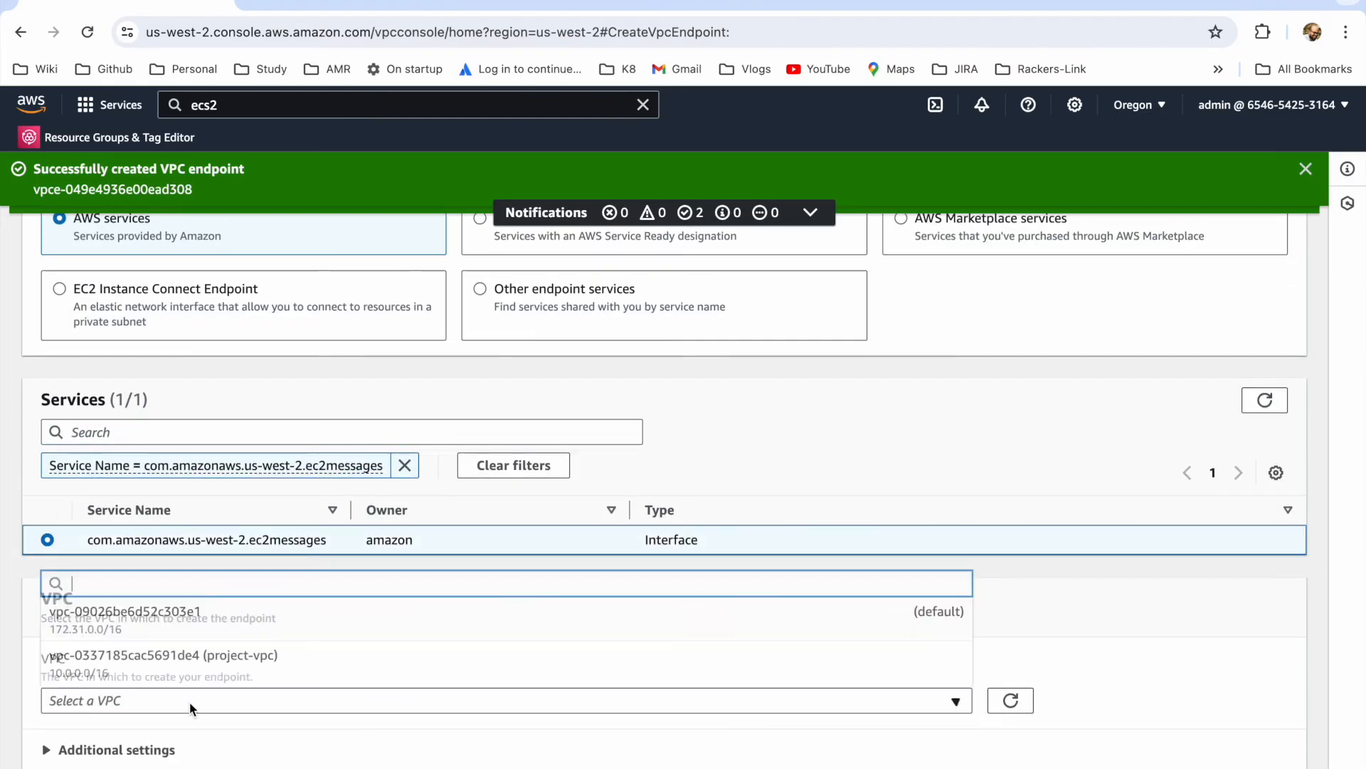
left_click(161, 676)
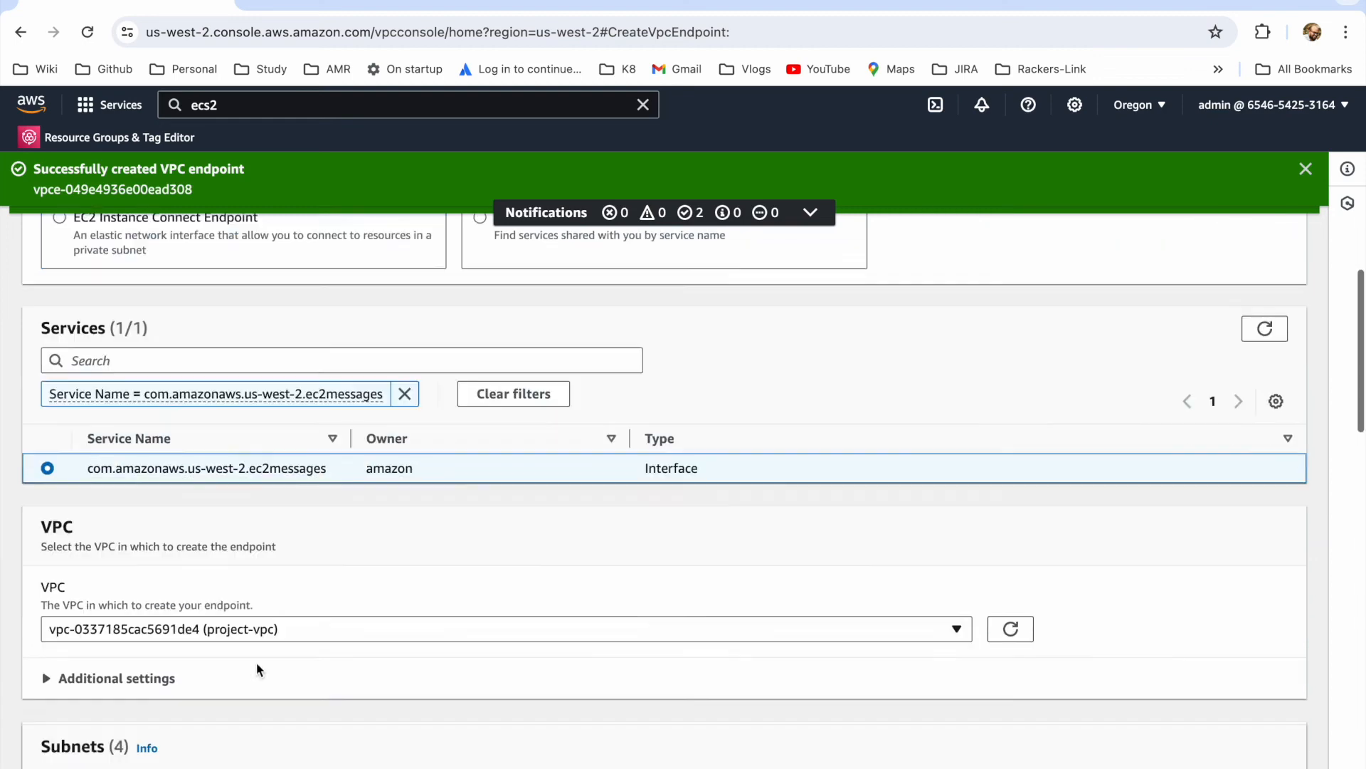
Step: Enable availability zone us-west-2a for ep3 with the subnet project-subnet-private1-us-west-2a
scroll(256, 661, "down", 10)
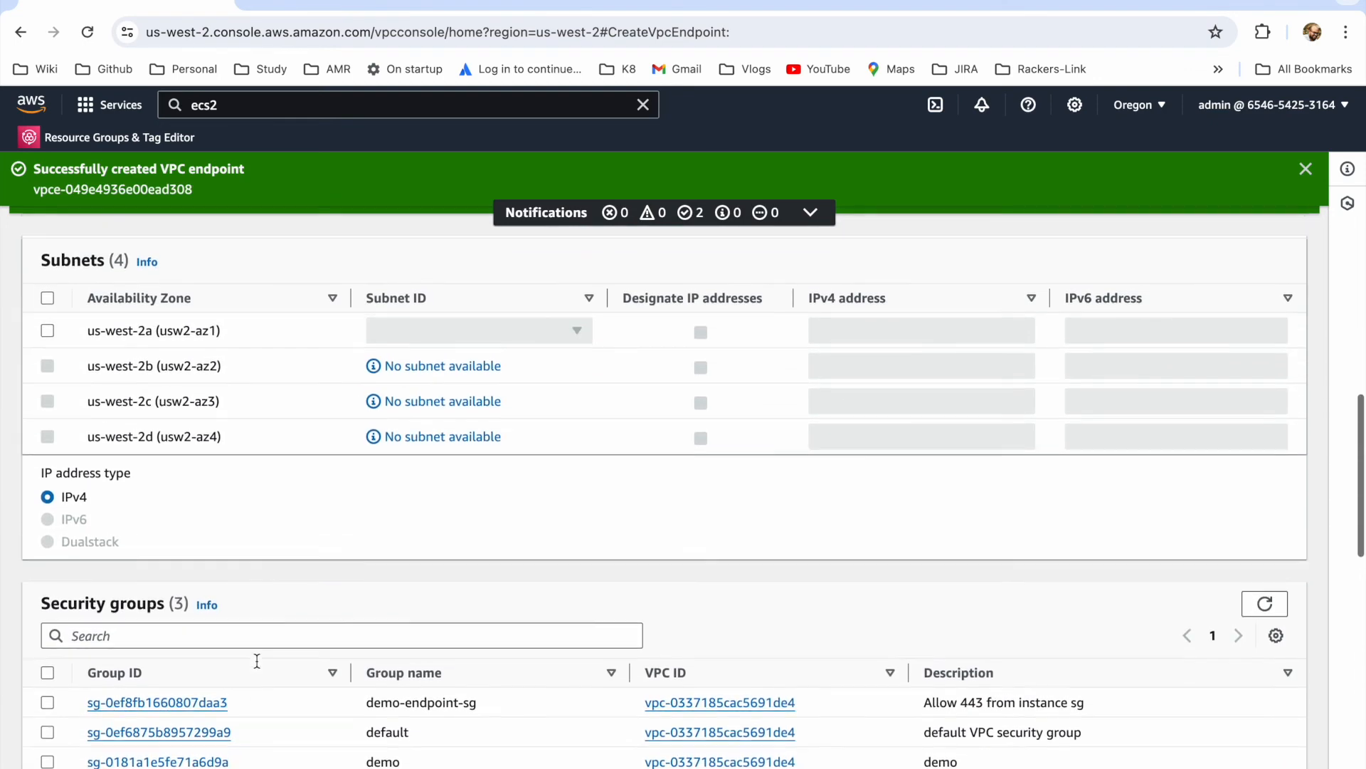
scroll(214, 584, "up", 2)
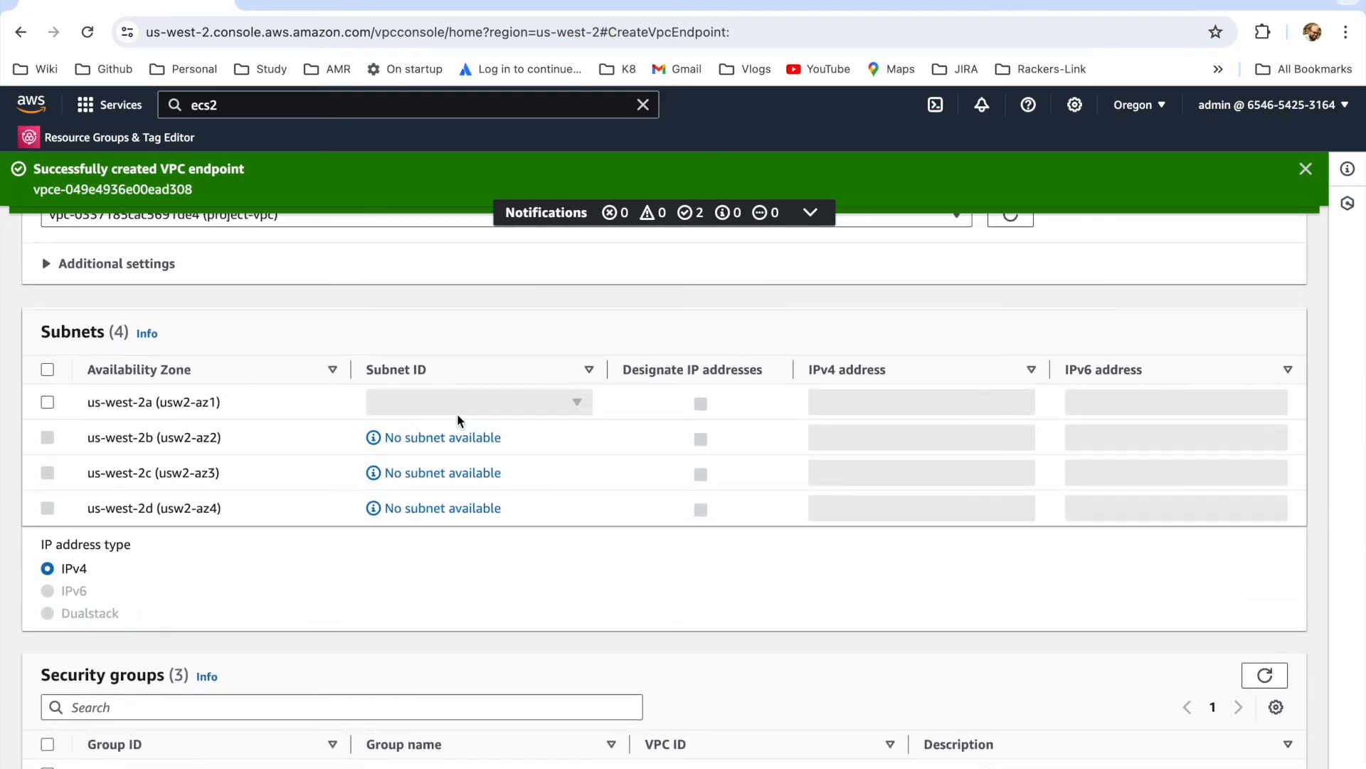
left_click(47, 404)
left_click(532, 397)
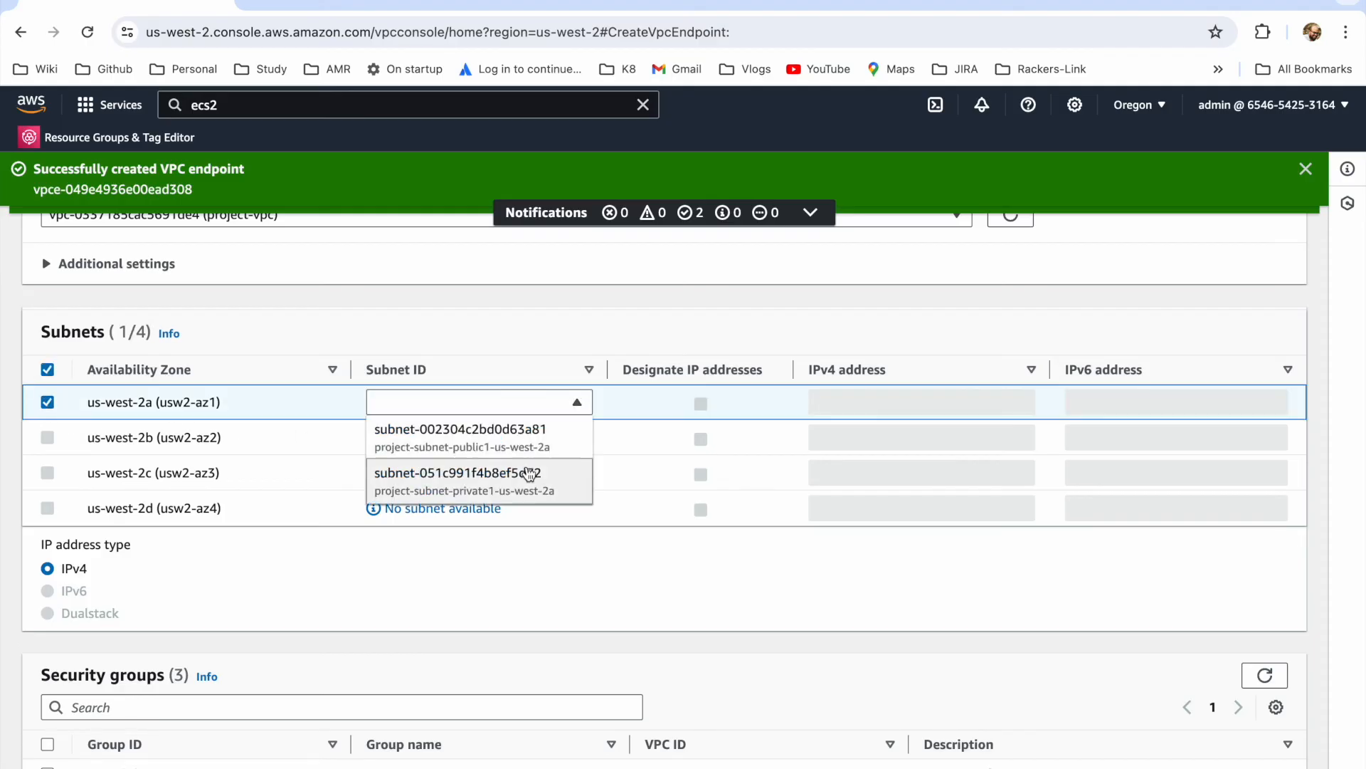
left_click(527, 472)
Step: Assign the demo-endpoint-sg security group to ep3, keep the Full access policy, and create the endpoint
scroll(427, 574, "down", 4)
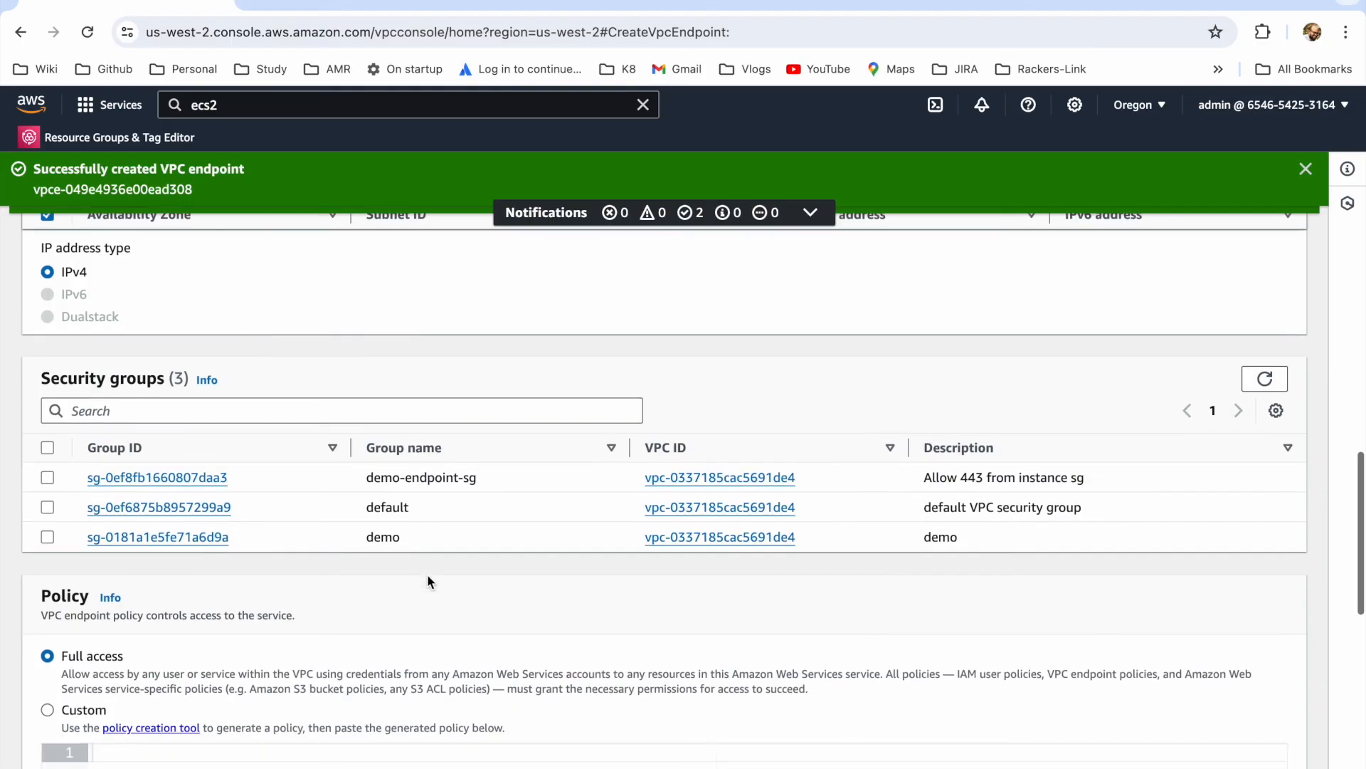
left_click(47, 462)
scroll(693, 670, "down", 10)
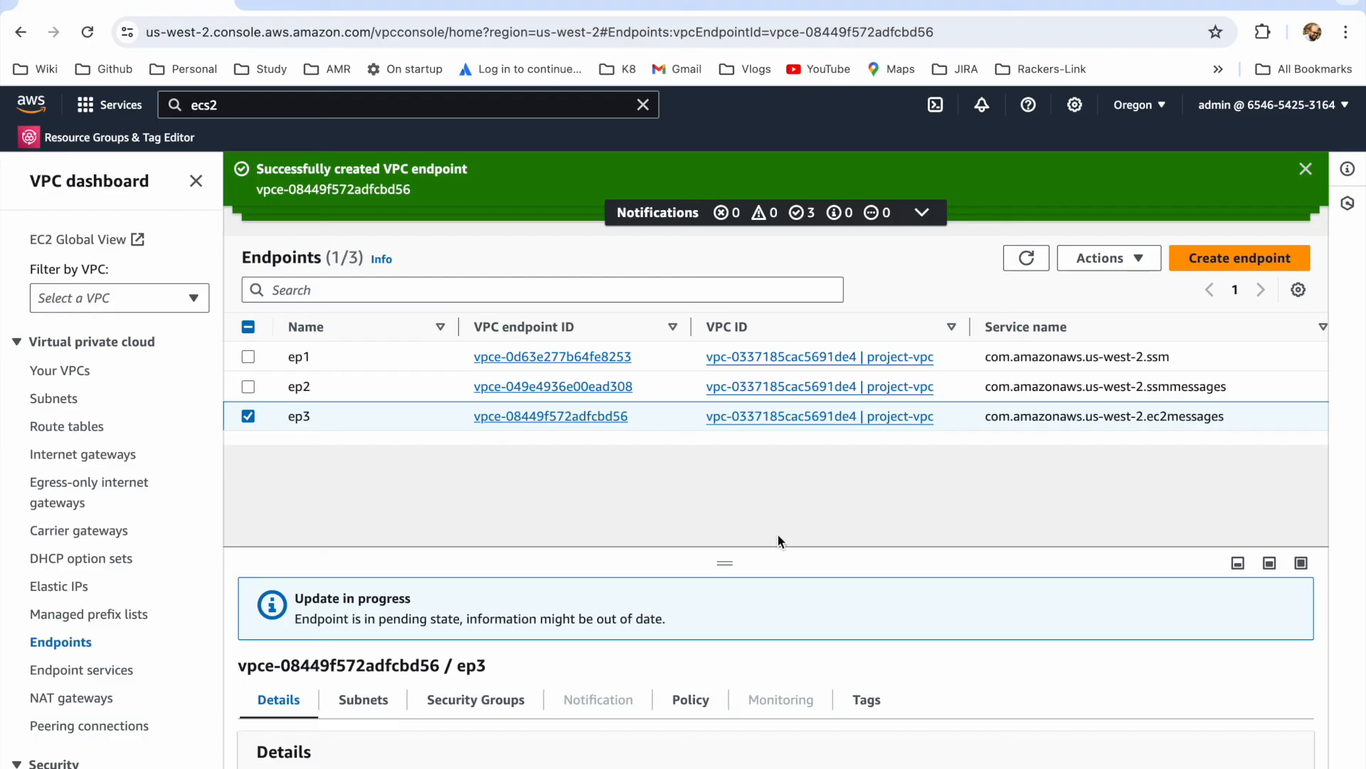
Step: Refresh the endpoints list and check the status of ep1, ep2 and ep3
left_click(1026, 258)
scroll(830, 348, "right", 10)
scroll(830, 347, "right", 3)
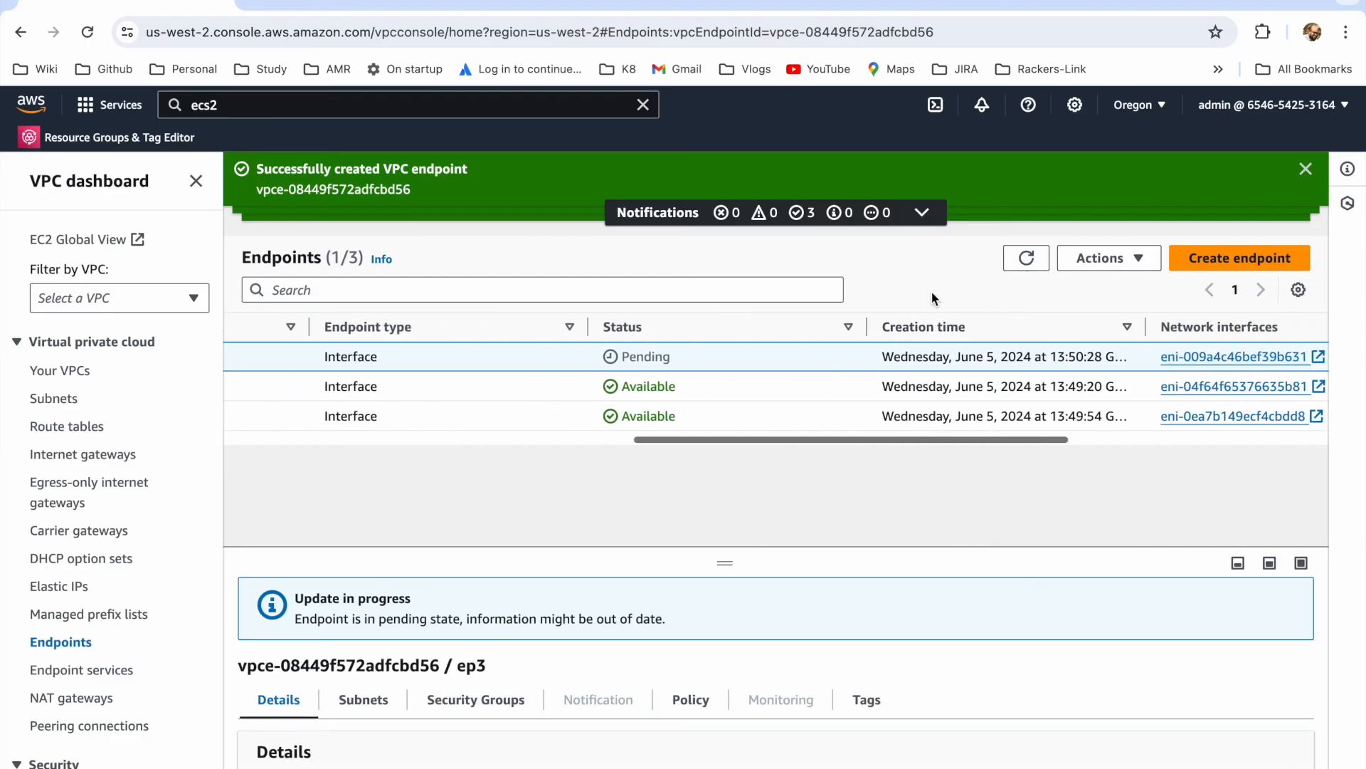
left_click(1044, 259)
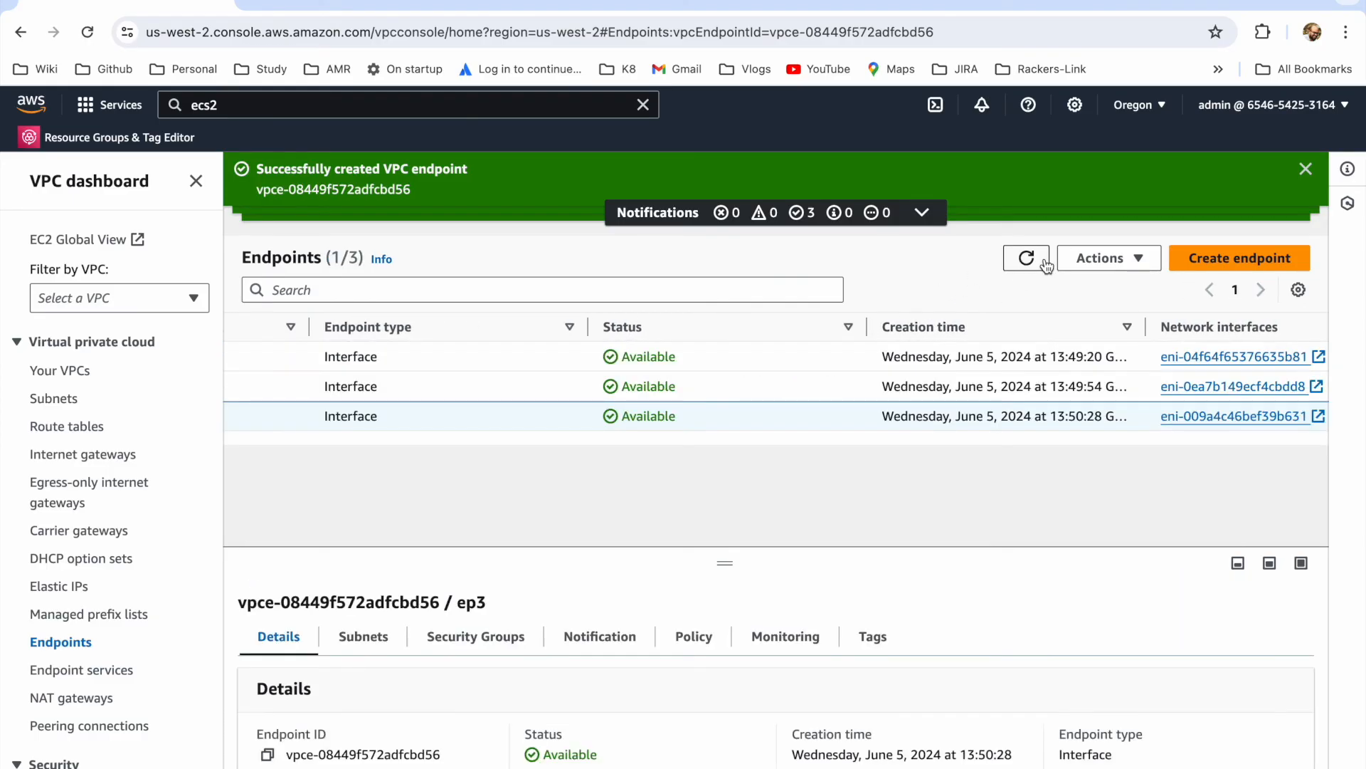
Step: Switch to Fleet Manager and refresh the managed nodes list to look for the demo instance
left_click(982, 3)
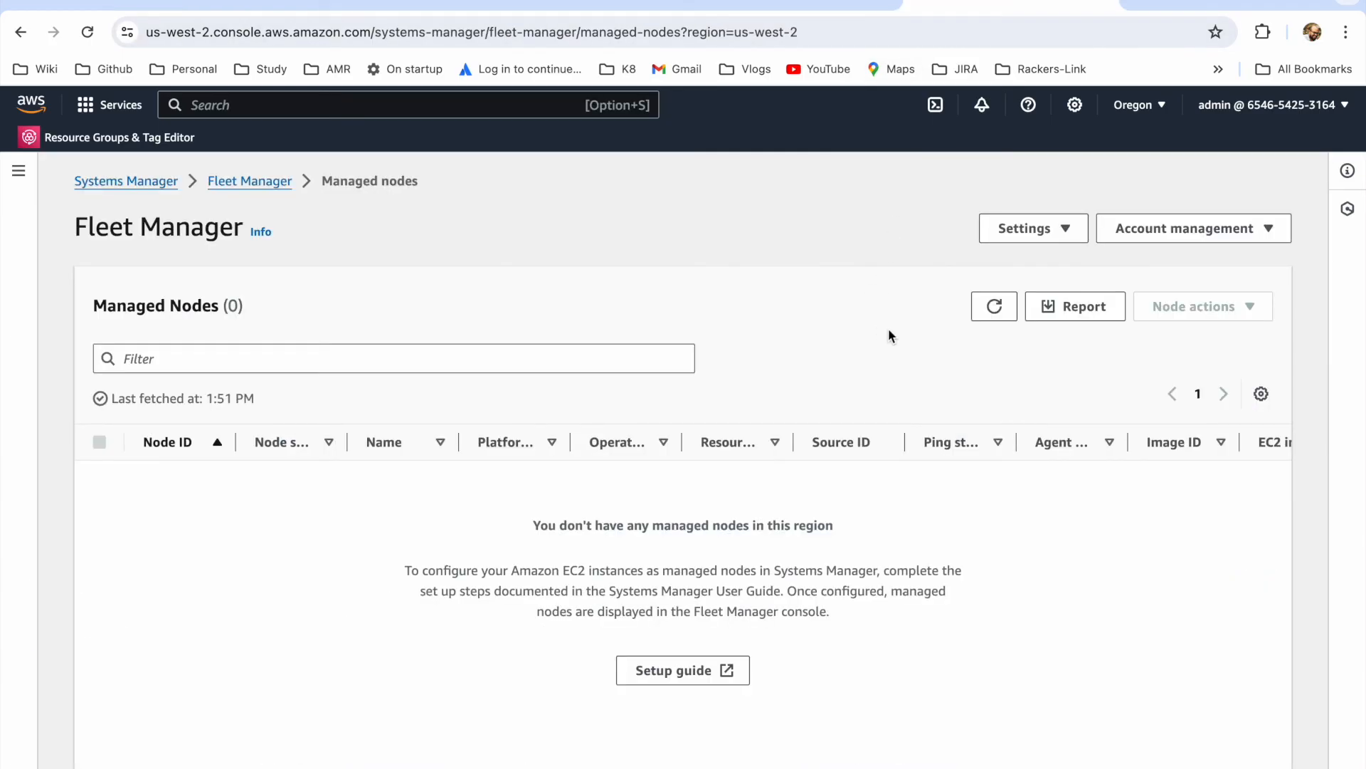
left_click(990, 310)
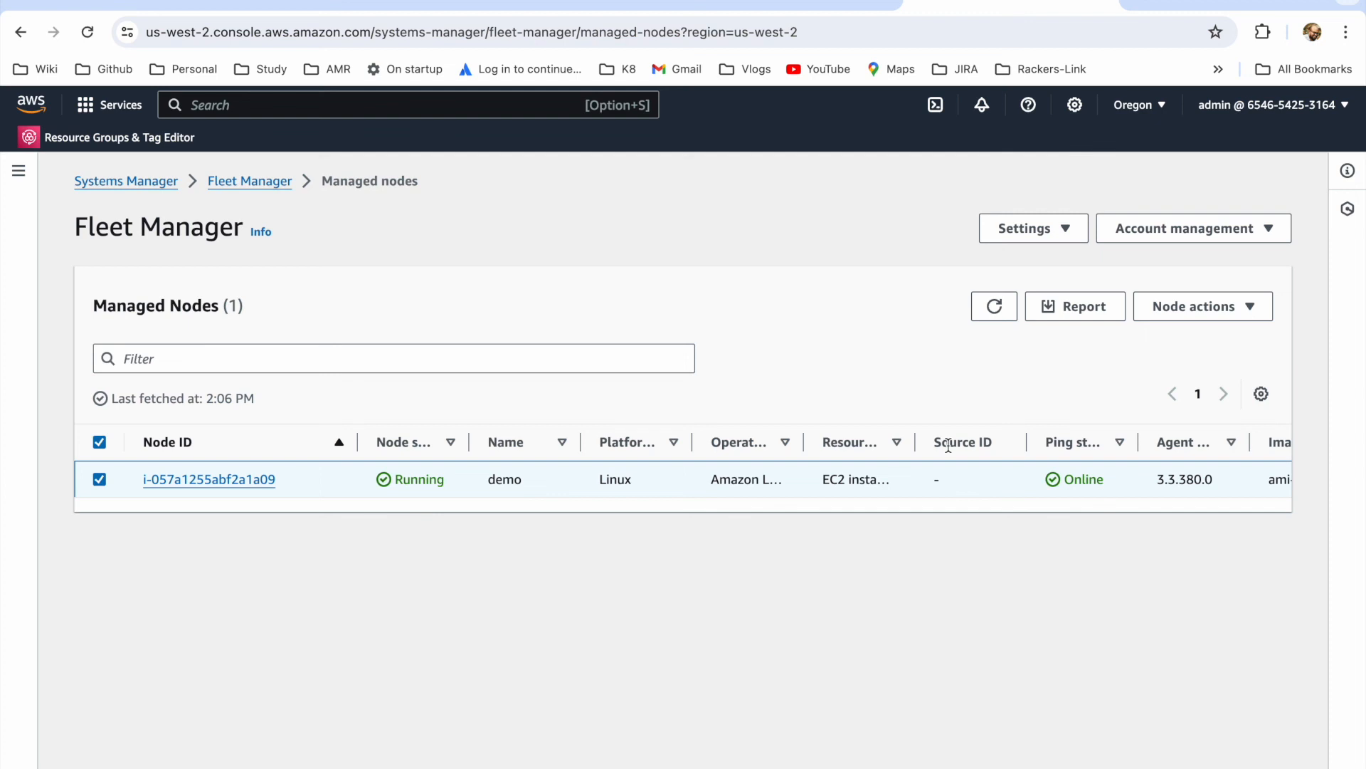
left_click(991, 307)
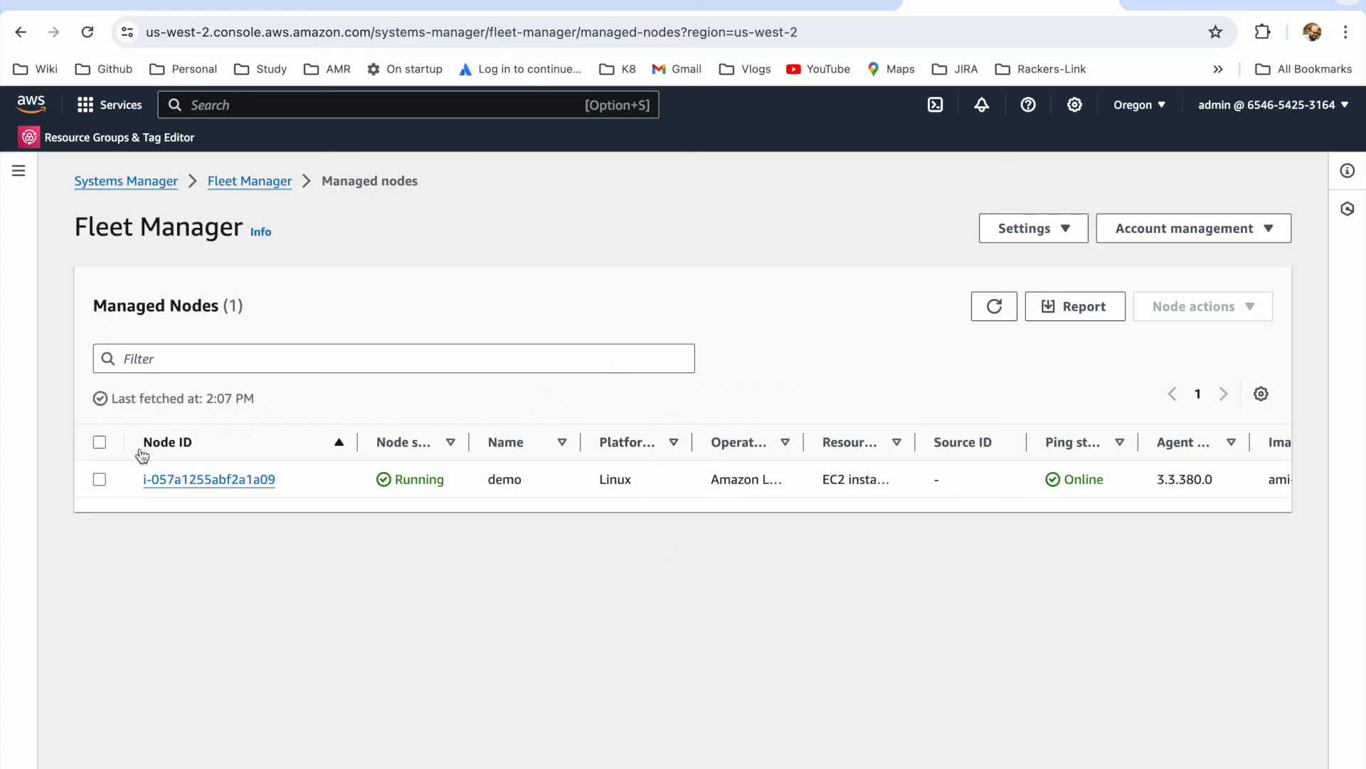
Step: Select the demo managed node and start a terminal session to it
left_click(100, 480)
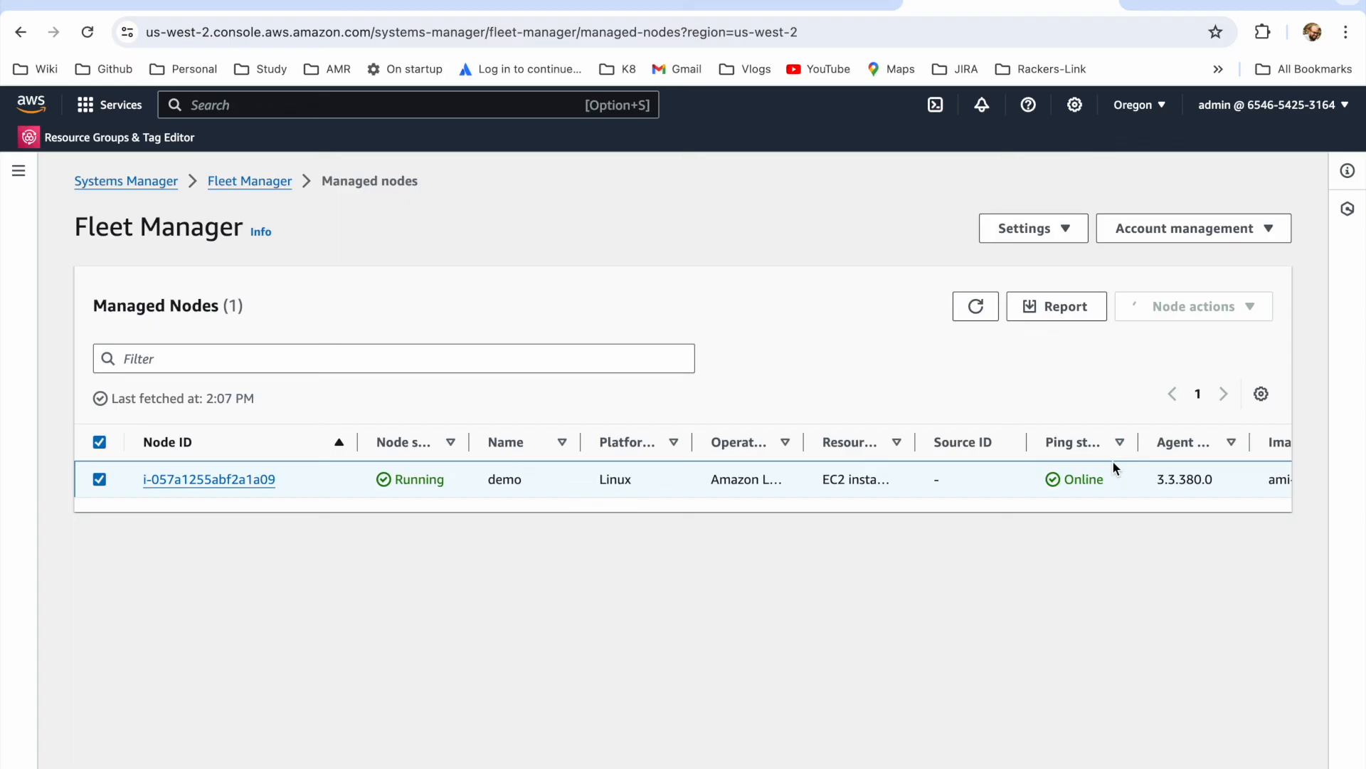
left_click(1229, 312)
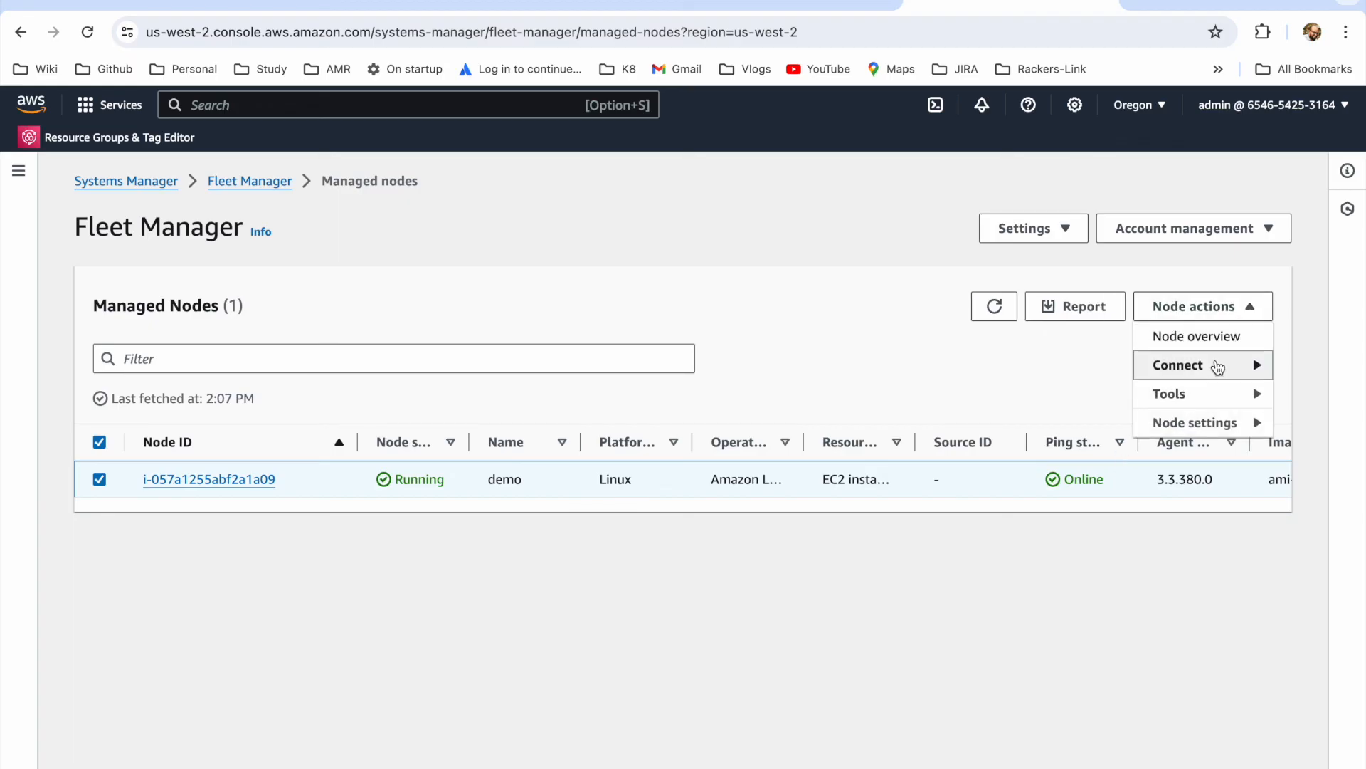
mouse_move(1218, 367)
left_click(1046, 364)
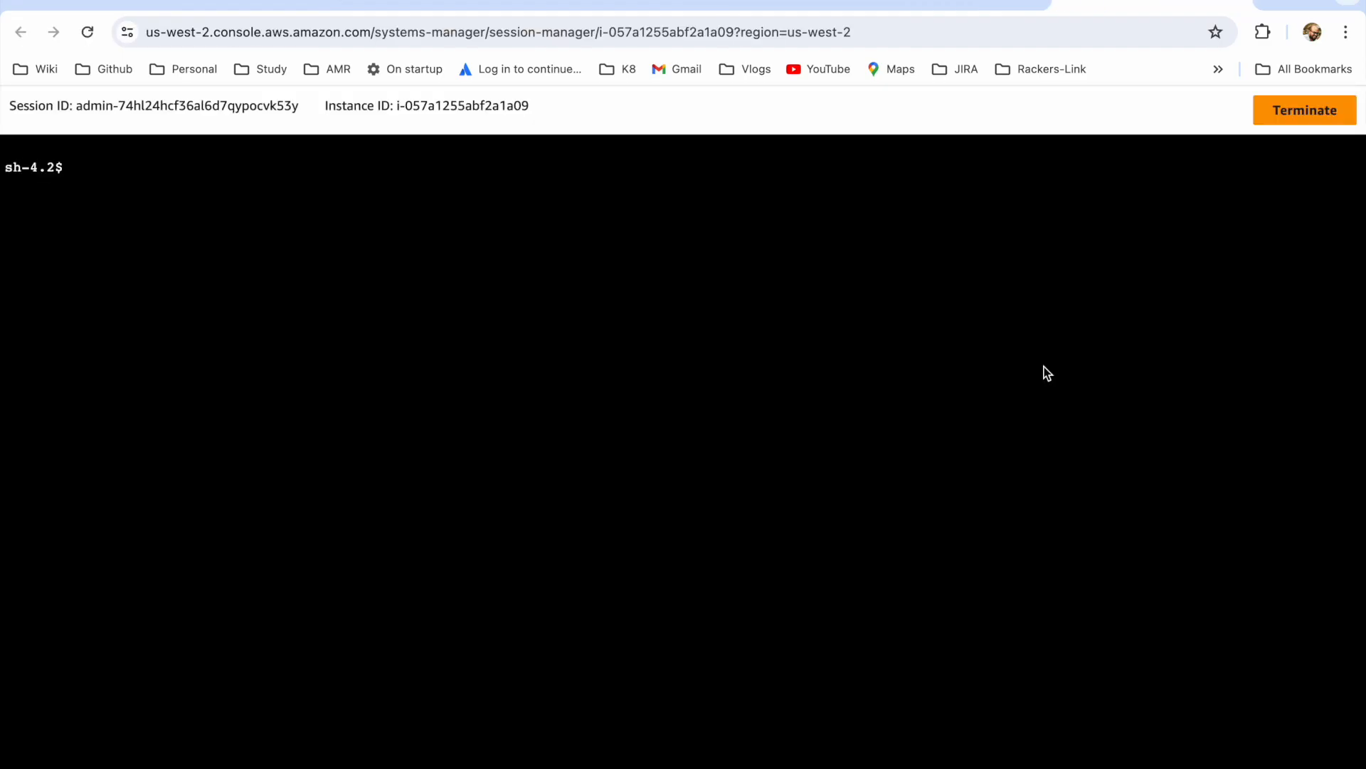
Step: Run ls in the instance's terminal session and look through the directory listing
left_click(933, 350)
type("ls")
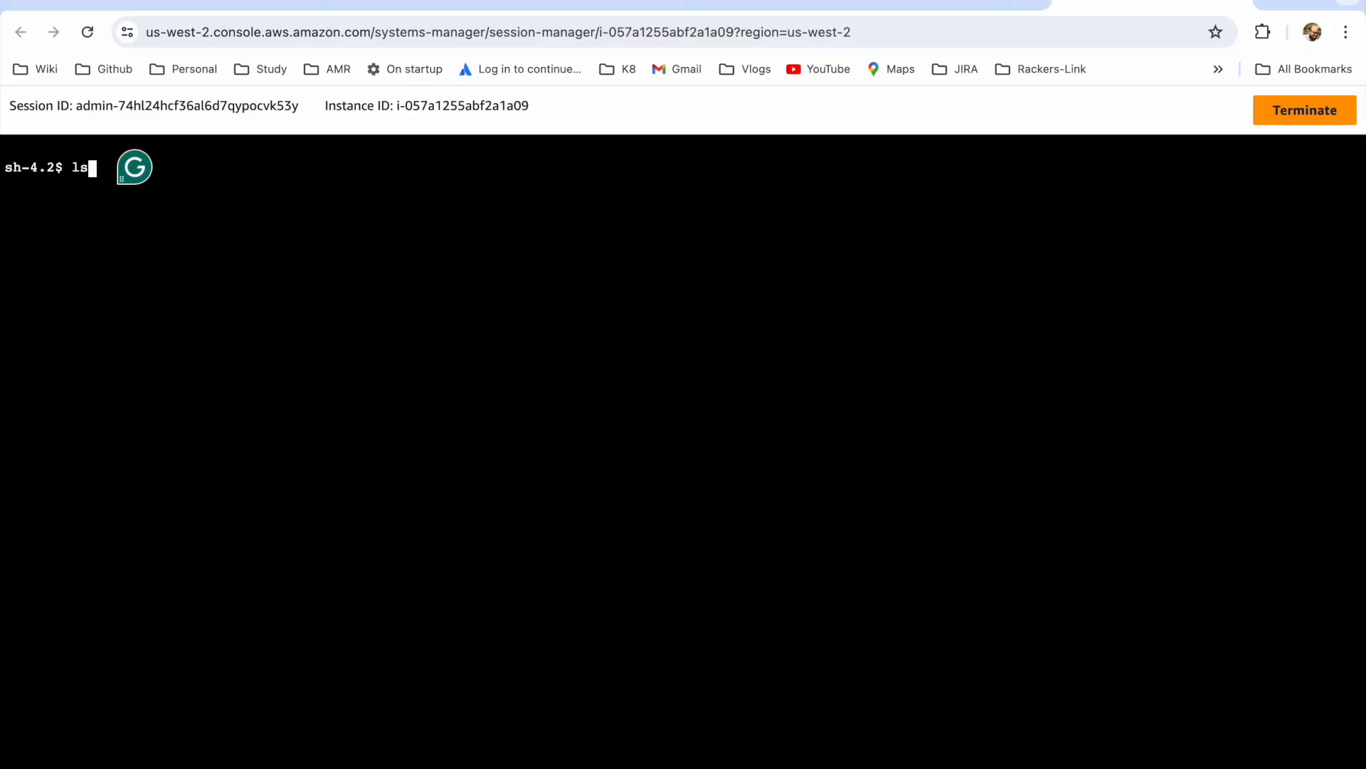
key("Return")
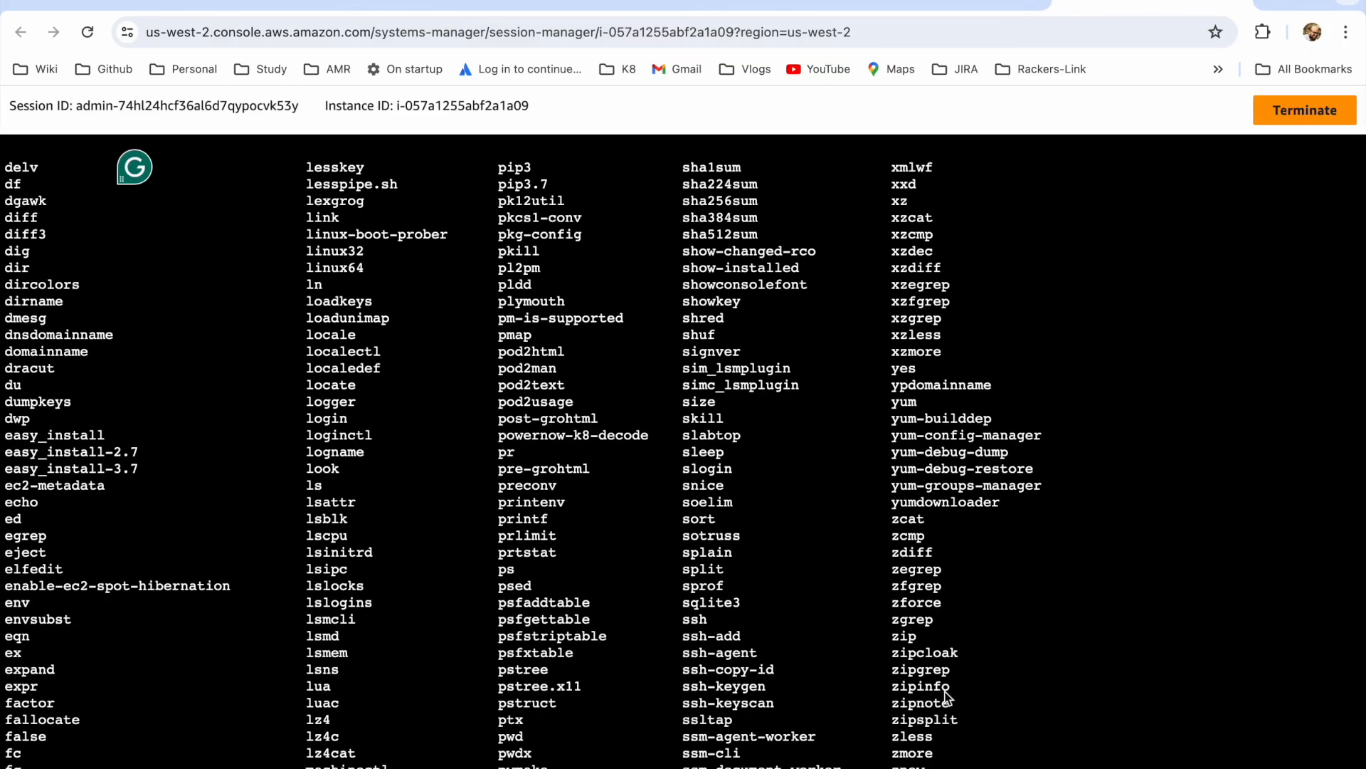
scroll(945, 695, "up", 1)
scroll(945, 695, "down", 1)
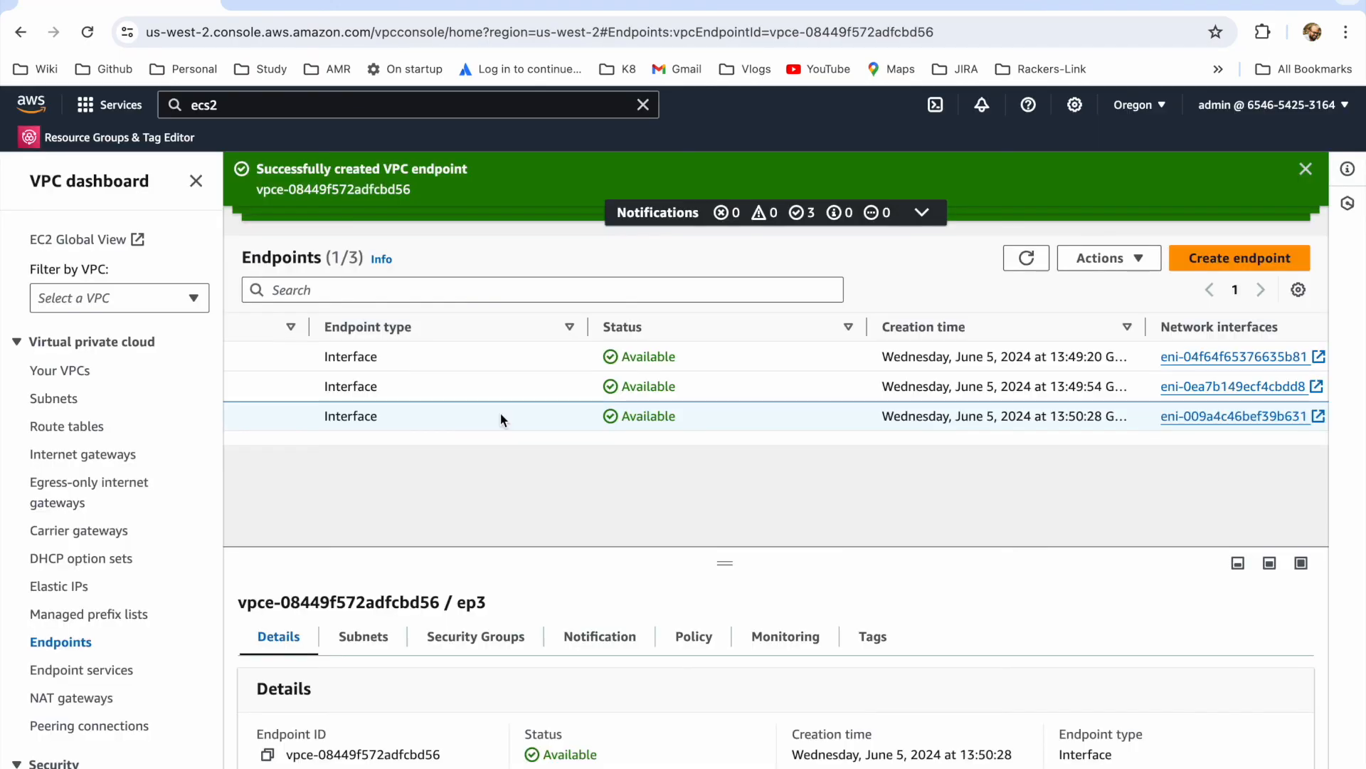
Step: Return to the VPC endpoints list and review the service names ssm, ssmmessages and ec2messages
scroll(501, 414, "left", 1)
scroll(501, 414, "right", 4)
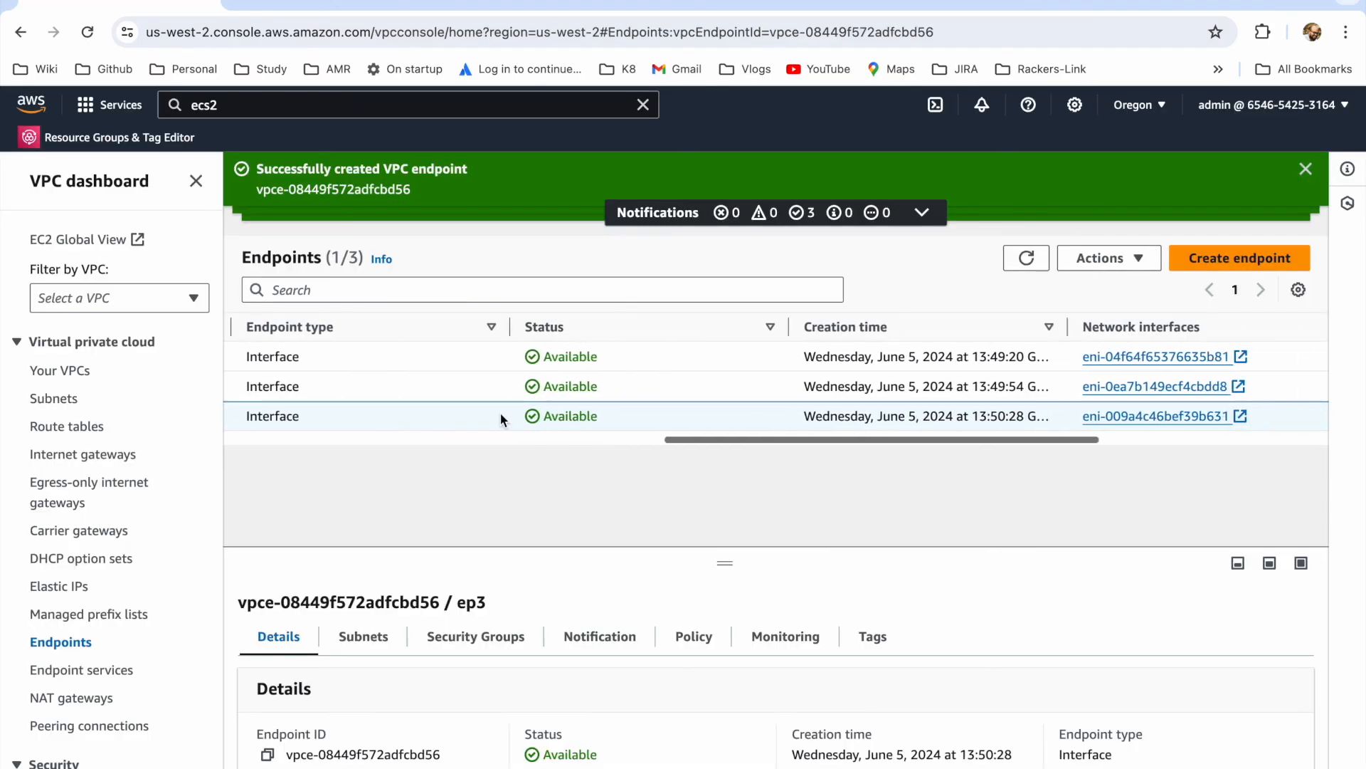
scroll(501, 415, "left", 5)
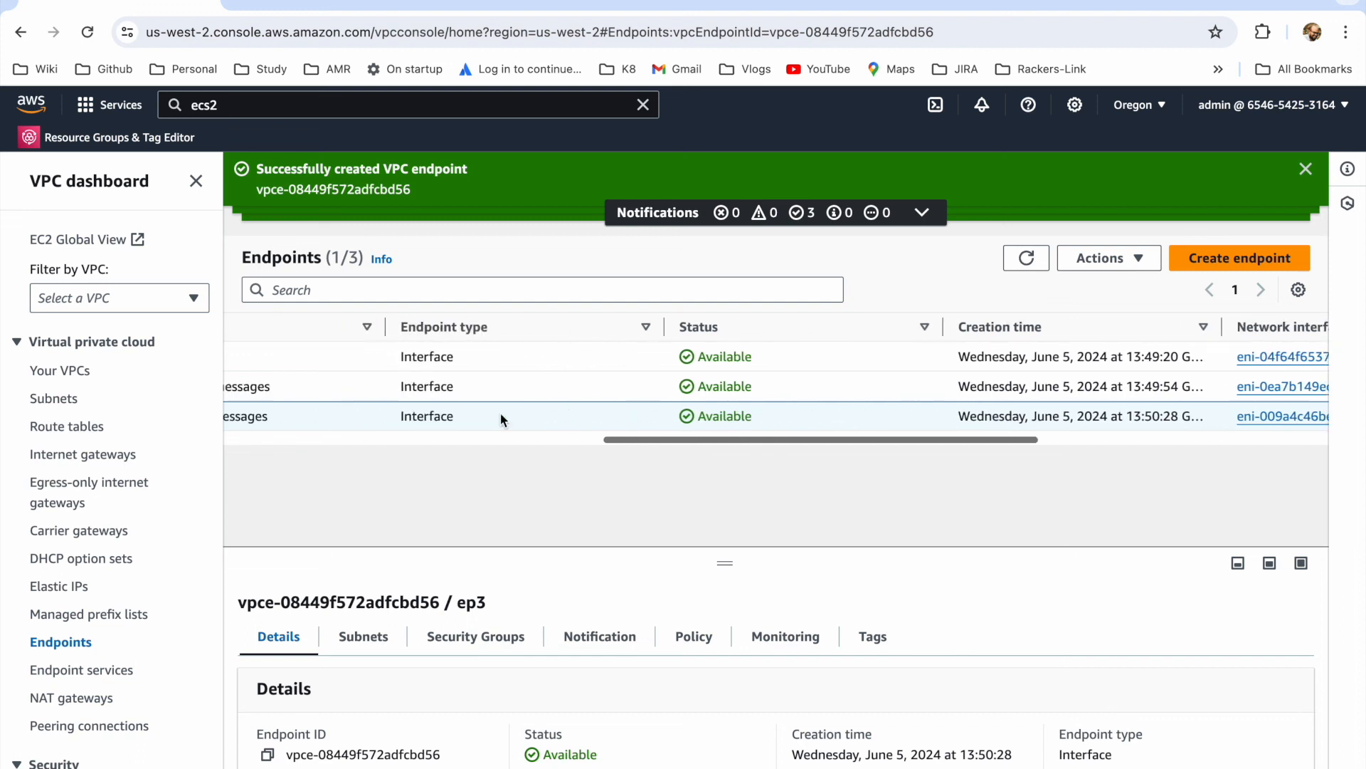
scroll(501, 414, "left", 1)
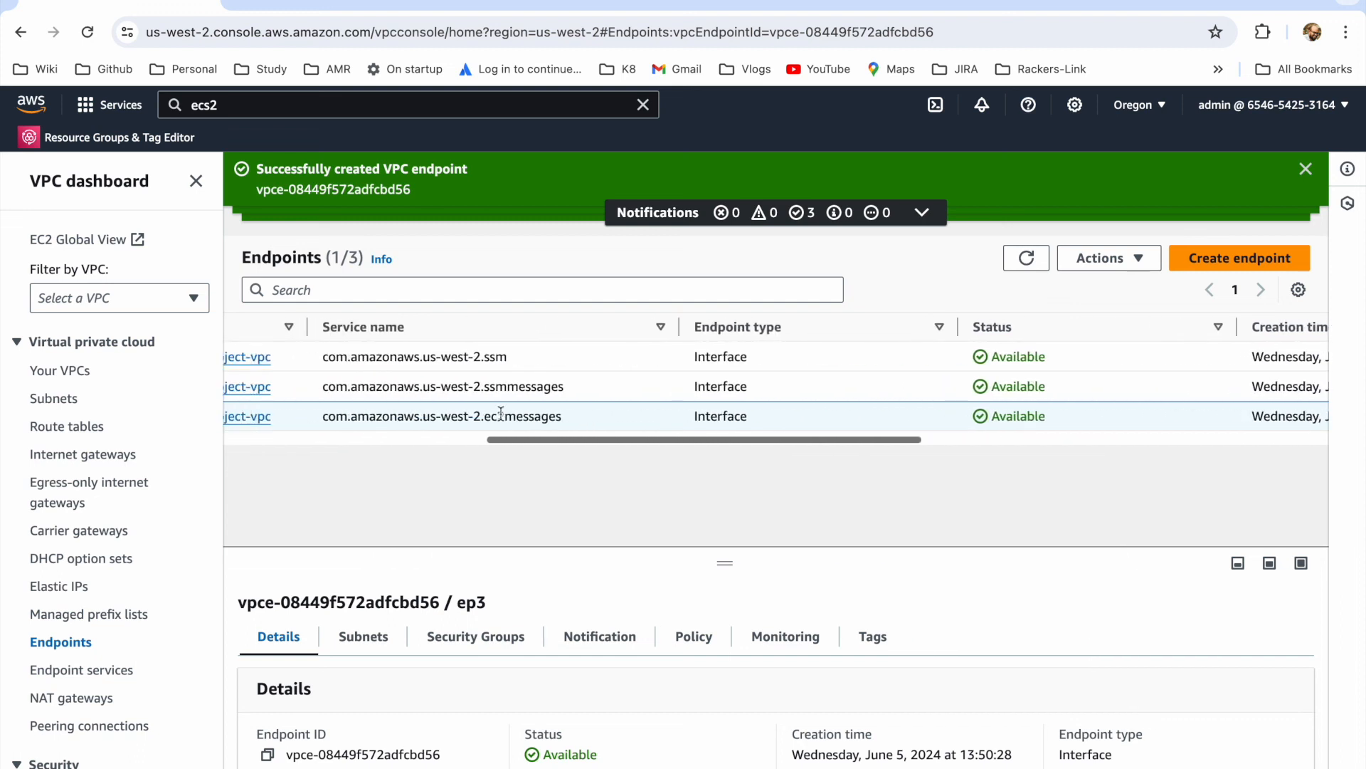
double_click(498, 358)
double_click(503, 388)
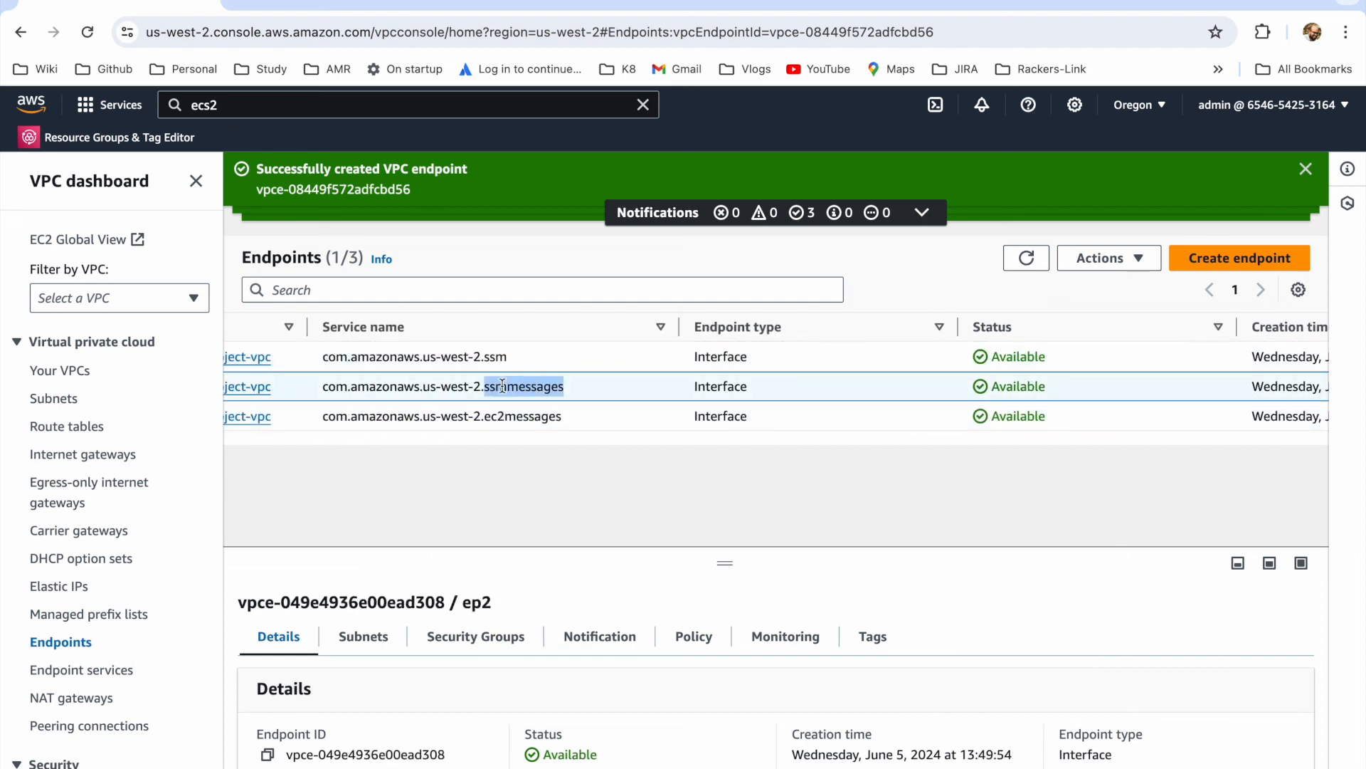
double_click(508, 417)
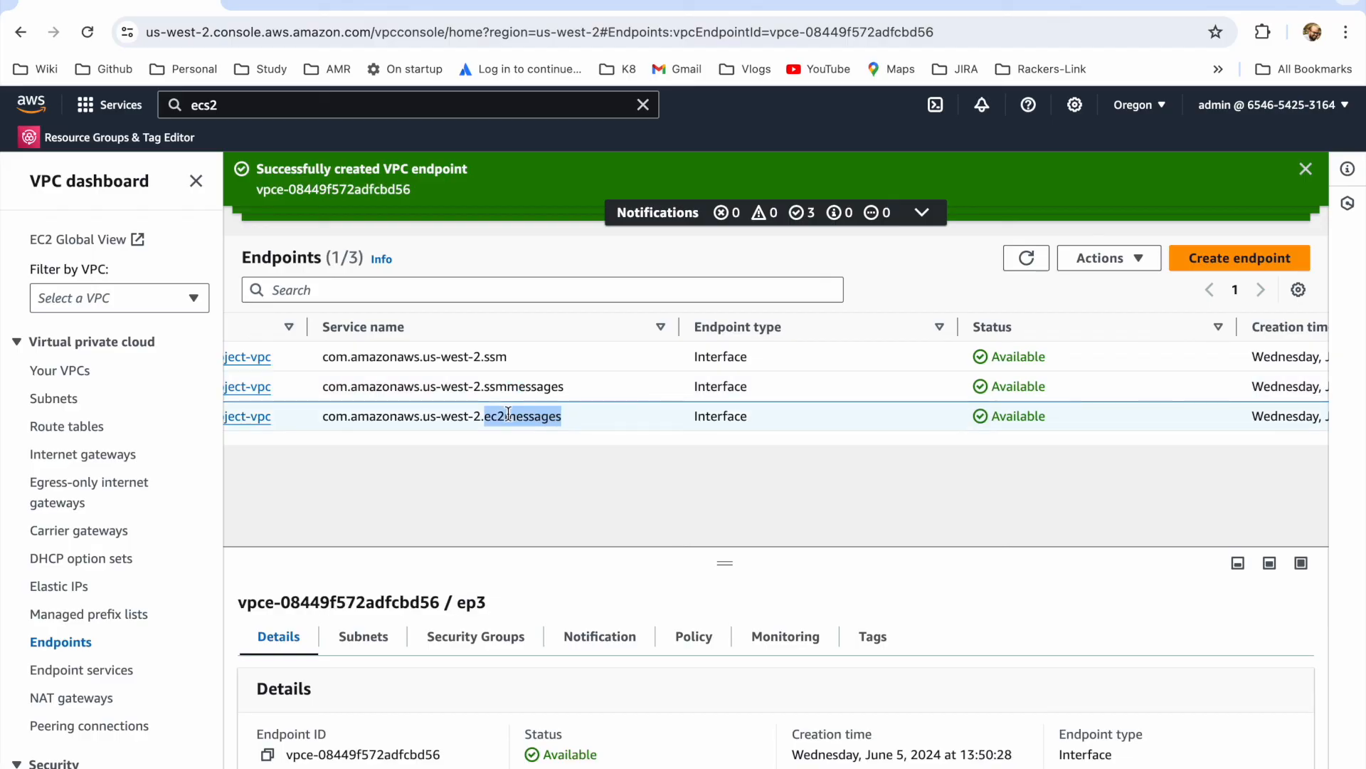